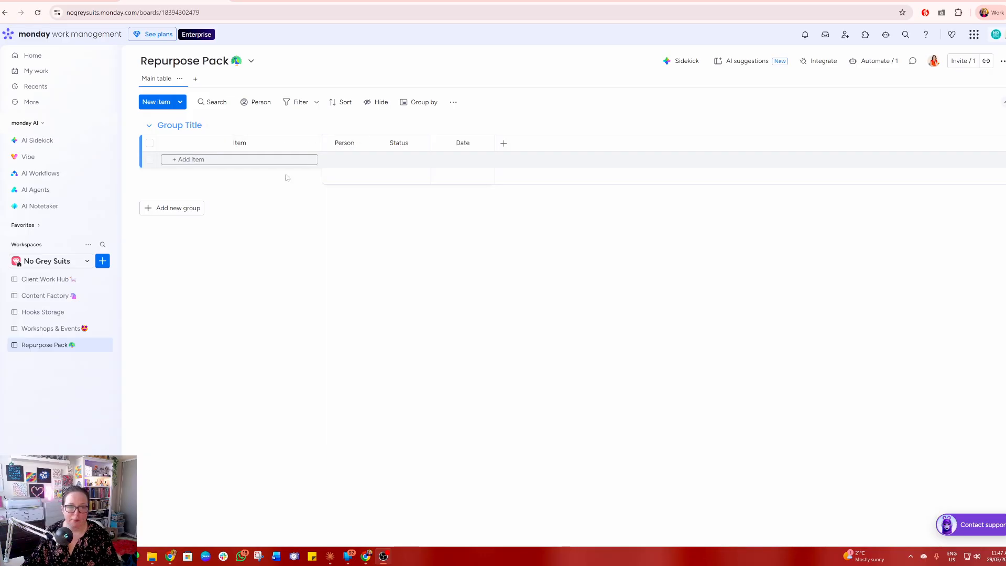
Add a Form view to the Repurpose Pack board and open the form for editing.
left_click(196, 79)
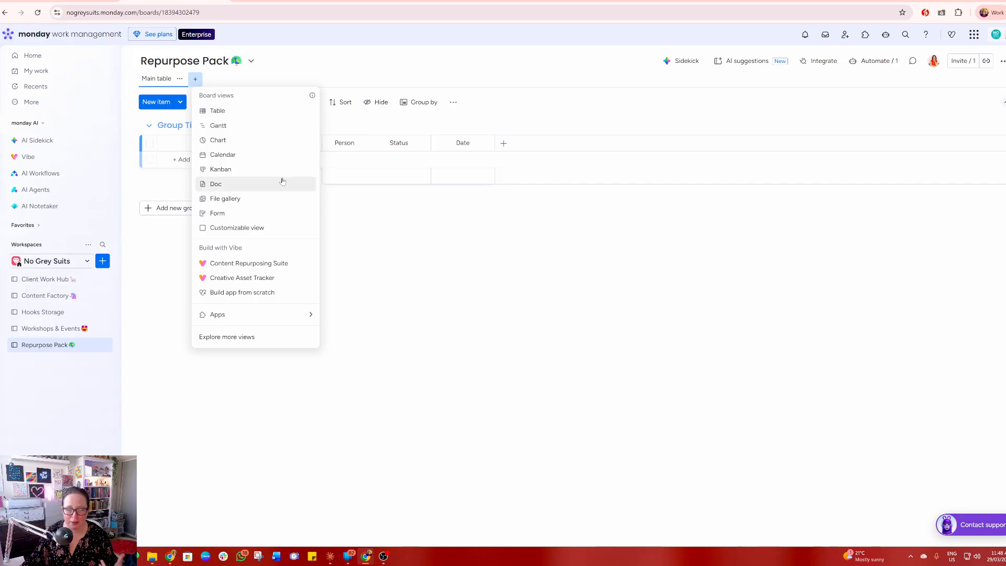
left_click(222, 214)
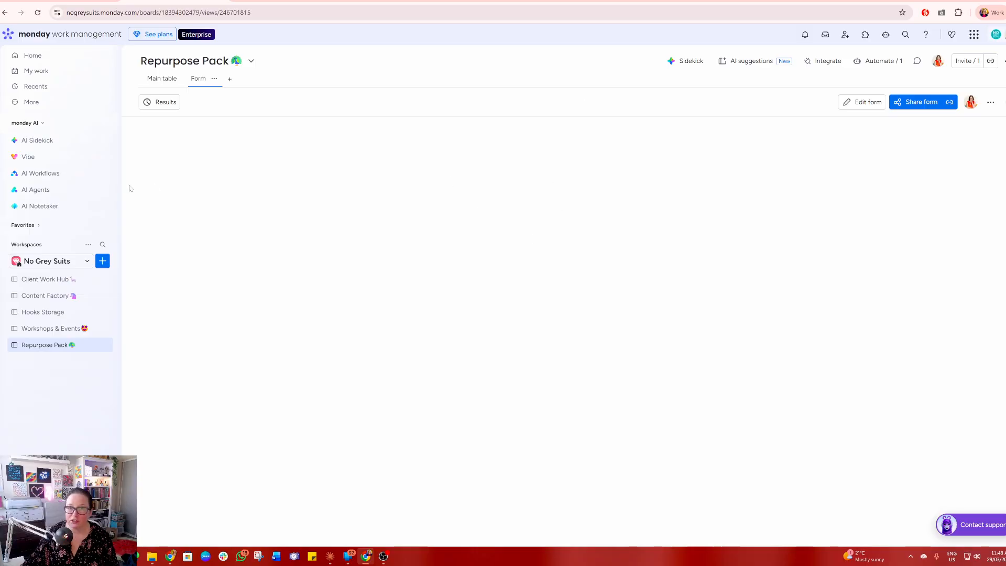
left_click(863, 102)
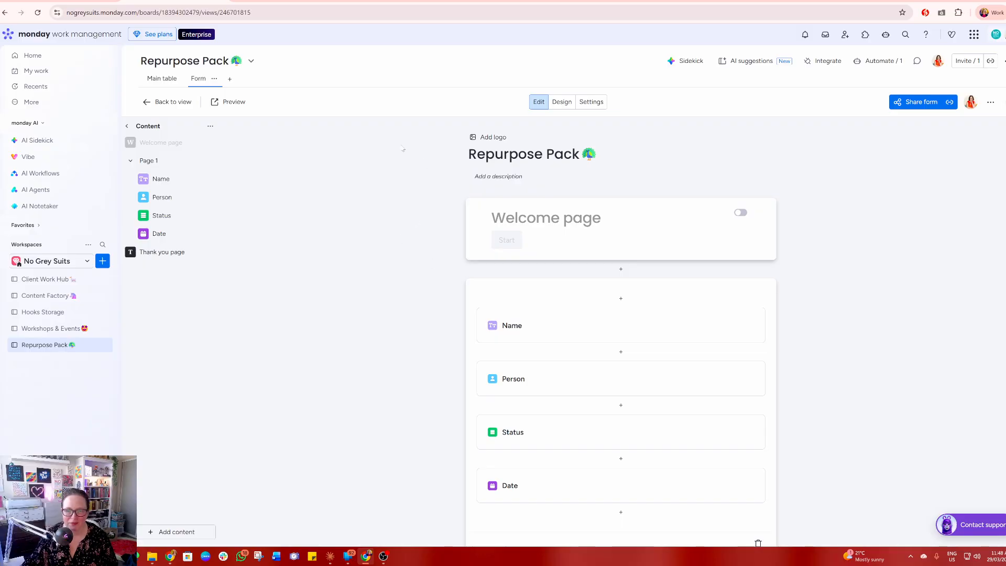
Upload the No-Grey-Suits-Teal-Circle image from the OneDrive Pictures folder as the form's logo.
left_click(481, 139)
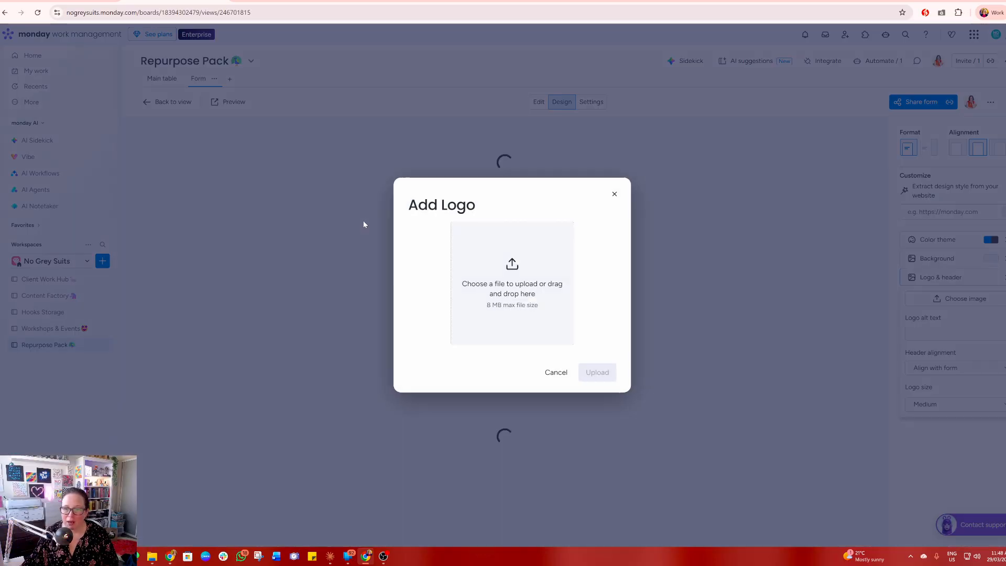
left_click(526, 270)
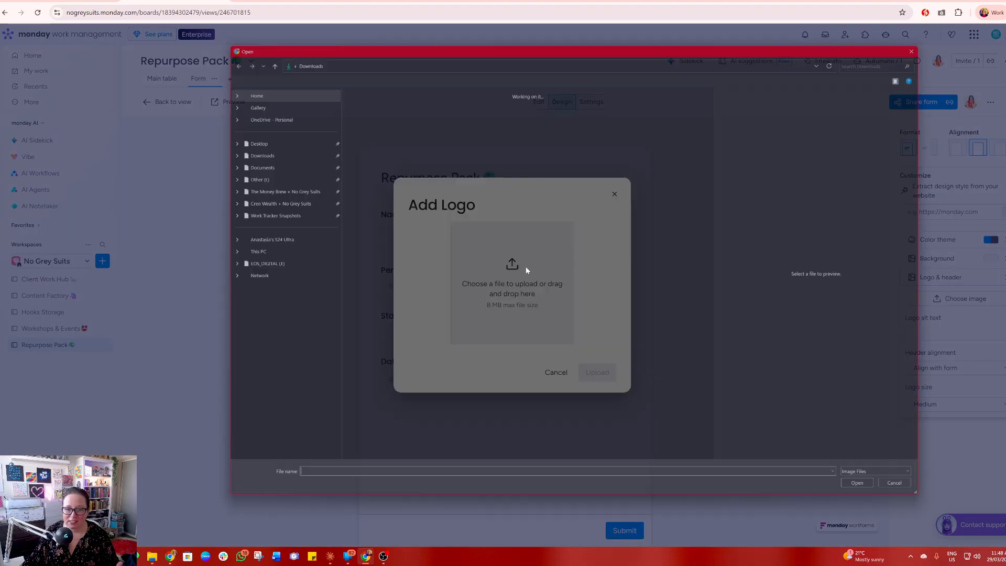
left_click(273, 112)
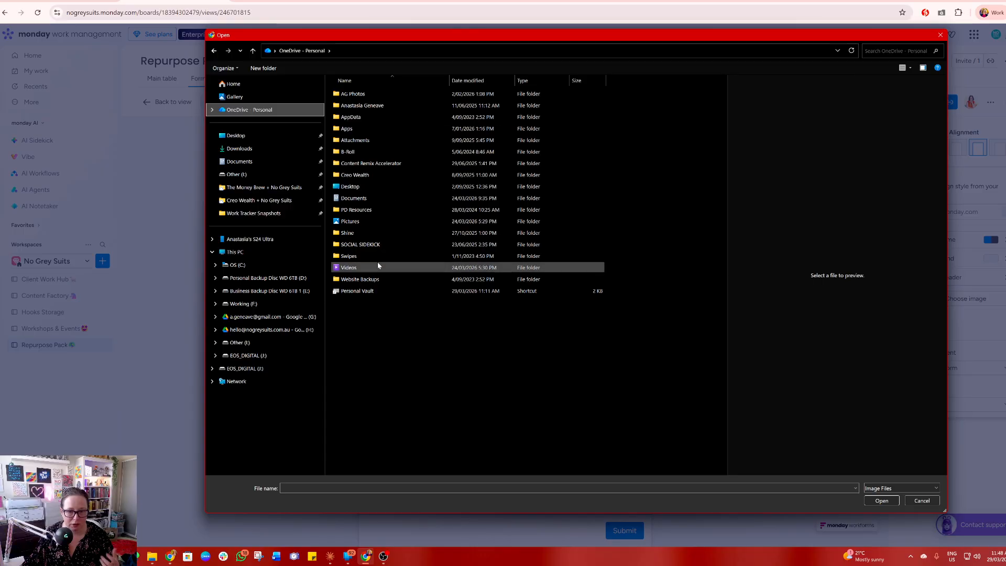
double_click(388, 220)
scroll(527, 255, "down", 10)
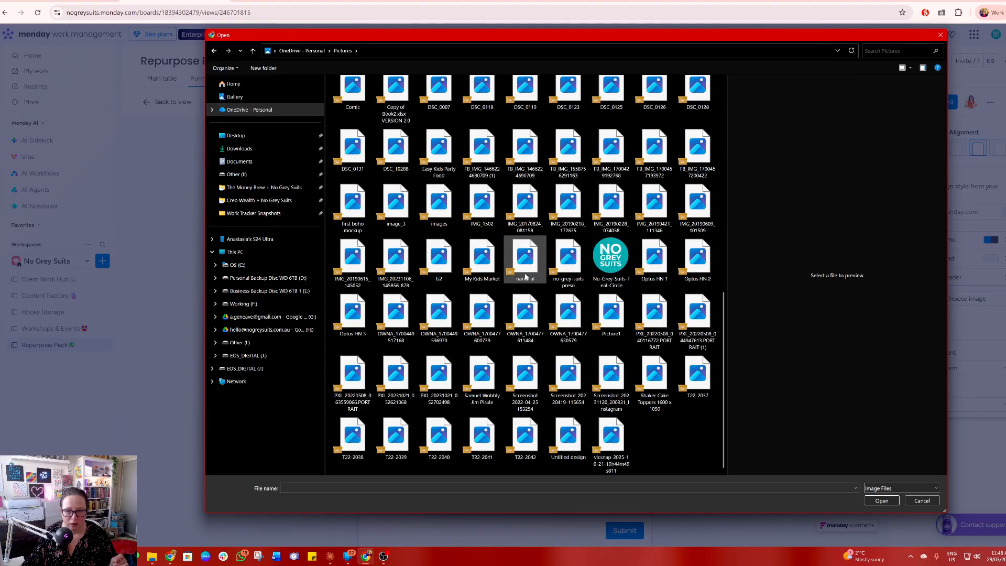
left_click(611, 258)
left_click(882, 501)
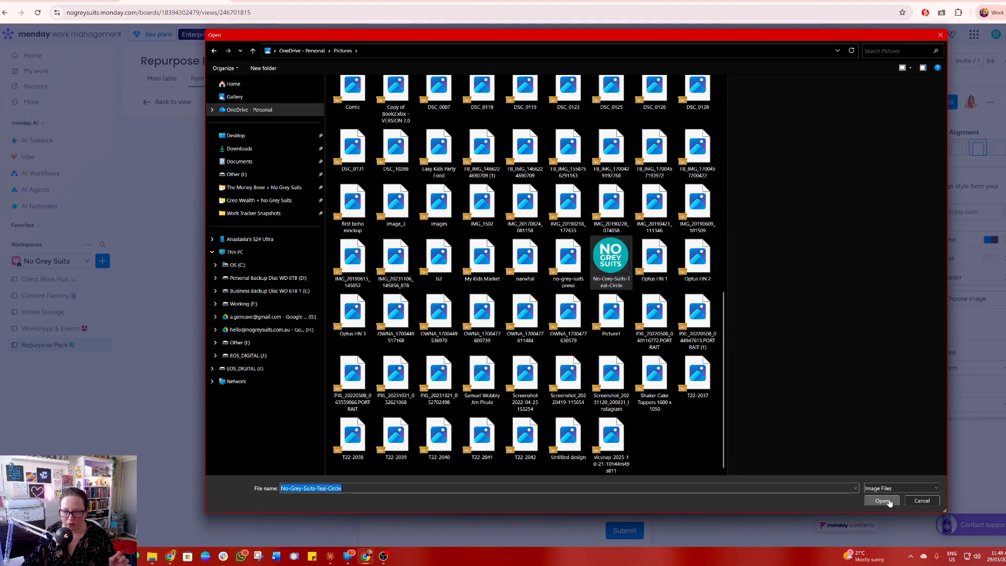
left_click(602, 373)
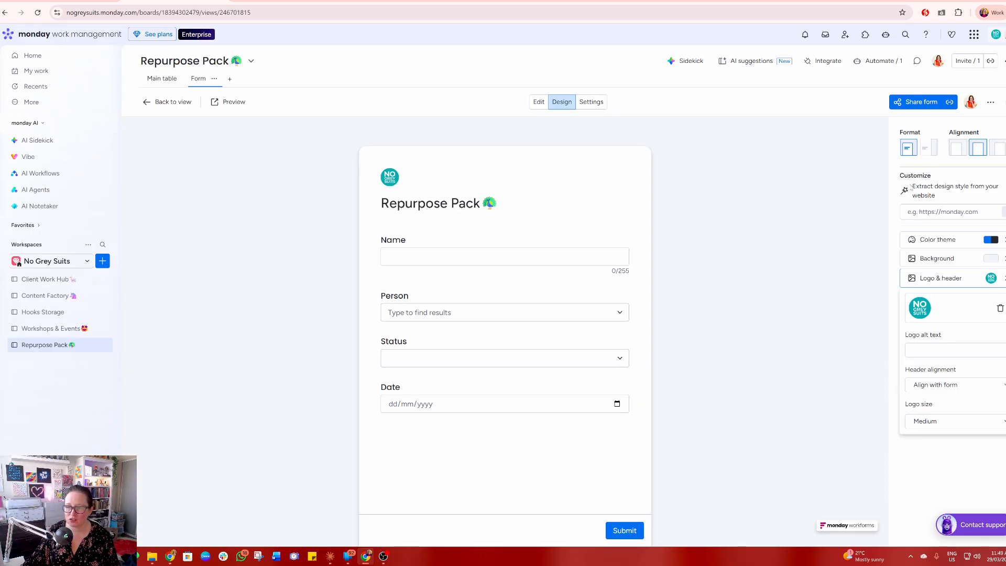
left_click(948, 212)
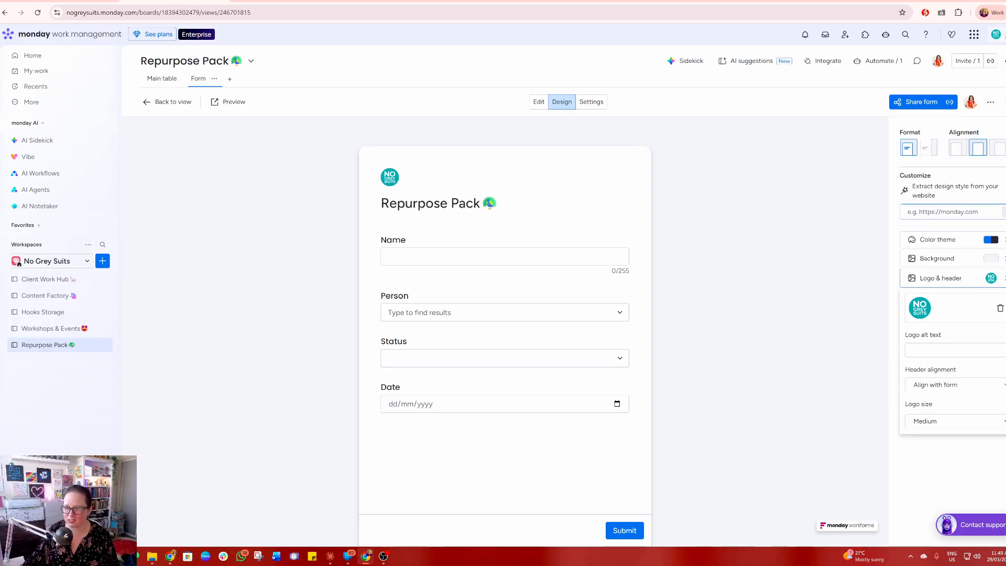
type("www.nogreysuits.com.au")
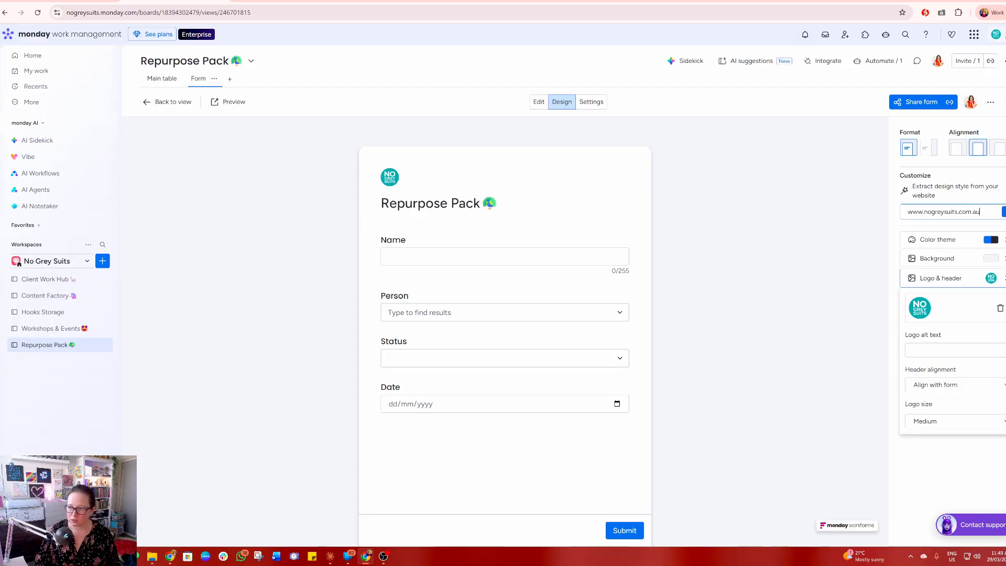
left_click(1004, 212)
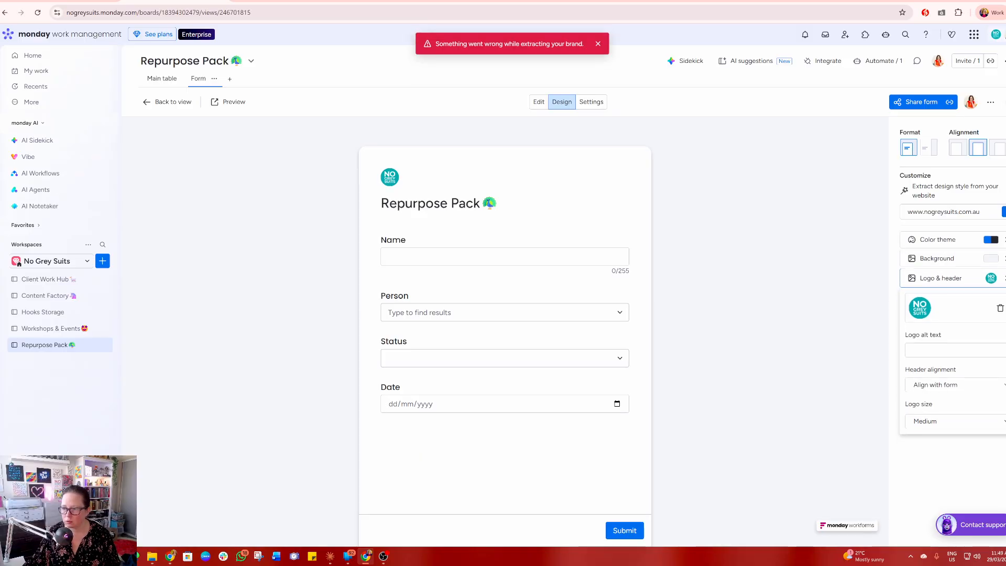
left_click(907, 212)
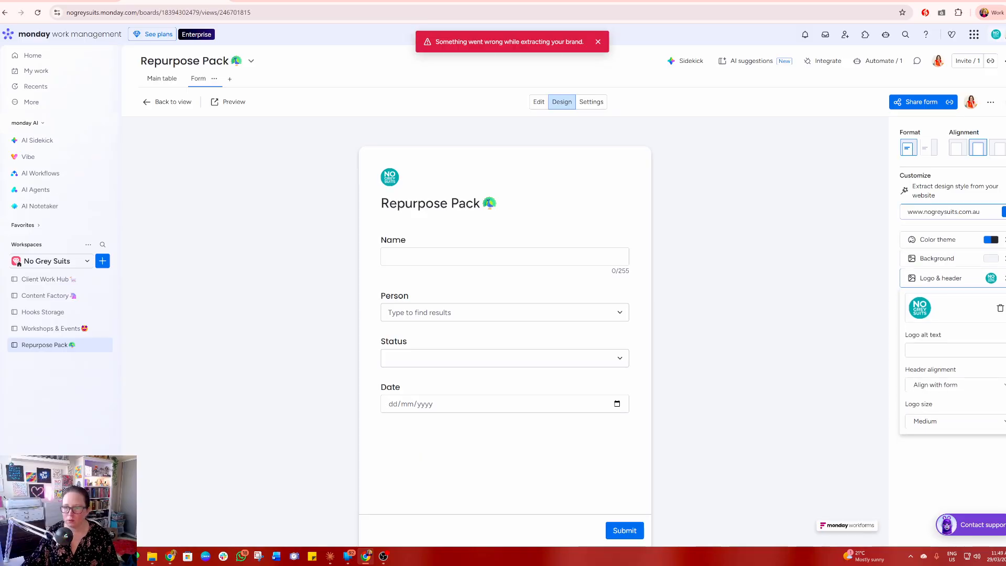
type("https")
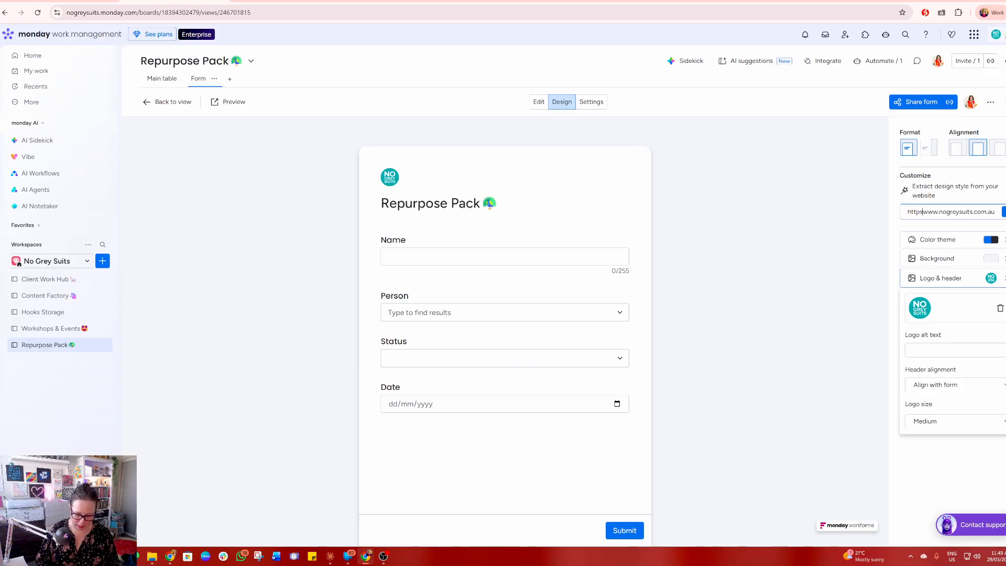
type("://")
key("Return")
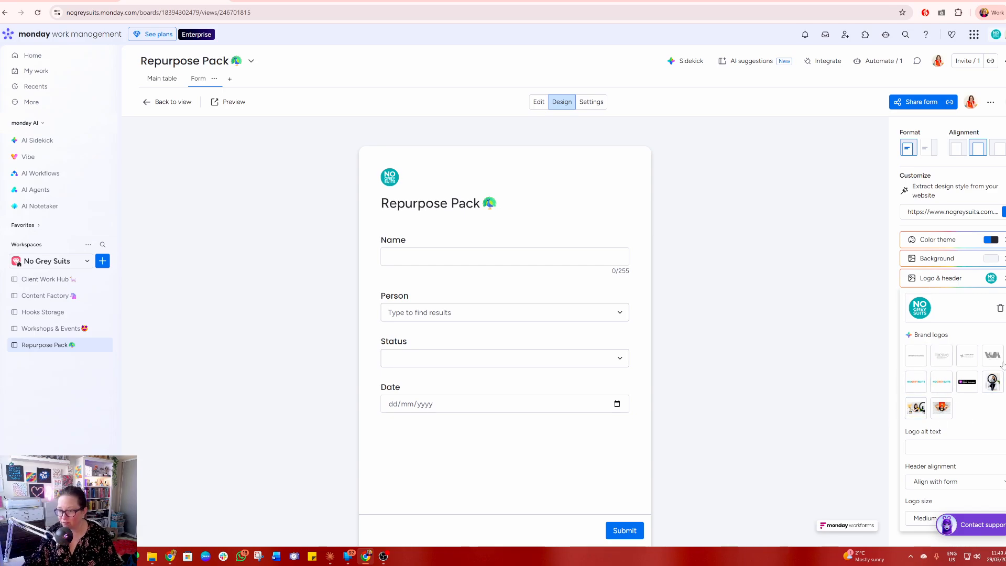
left_click(999, 244)
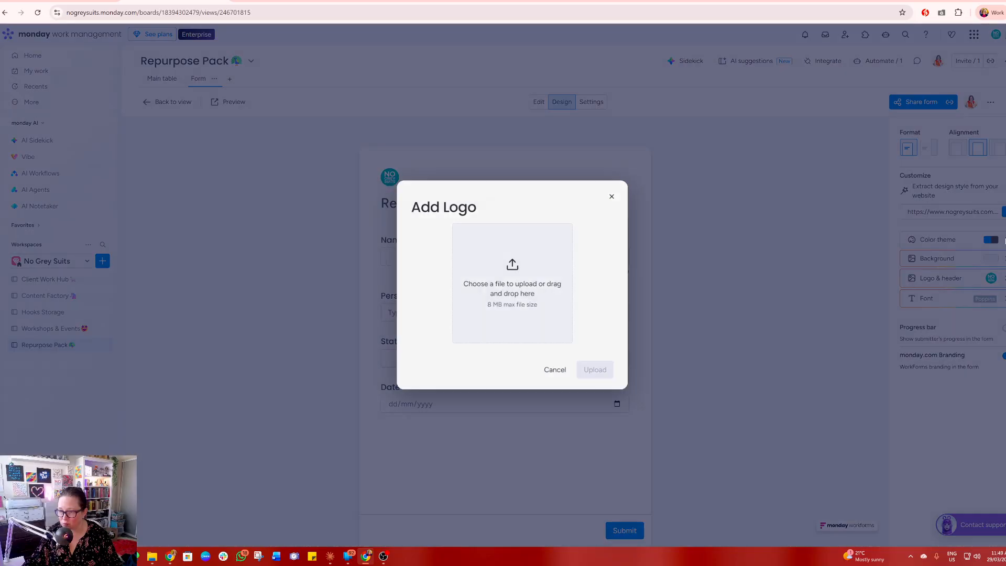
left_click(556, 373)
left_click(941, 240)
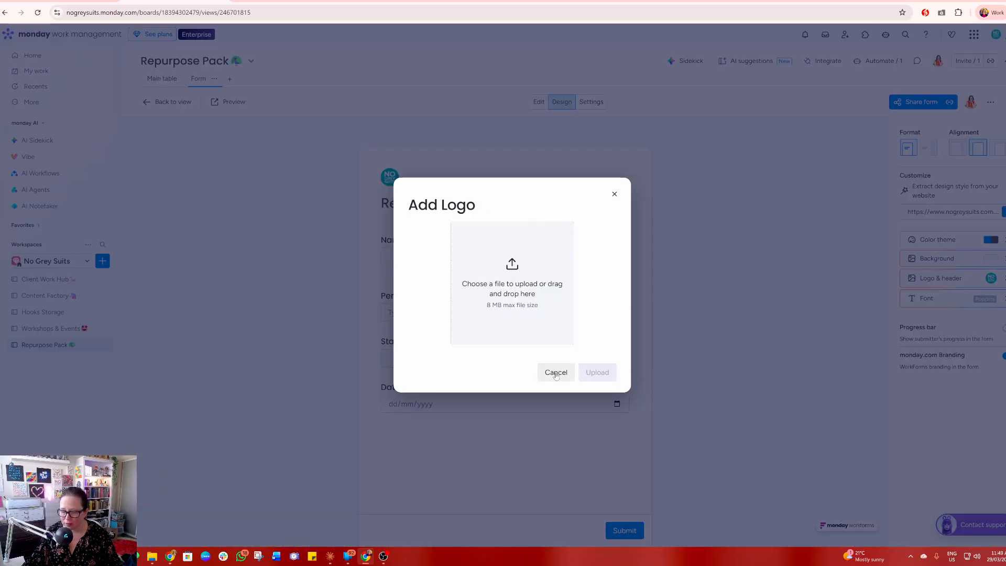
left_click(557, 373)
left_click(950, 271)
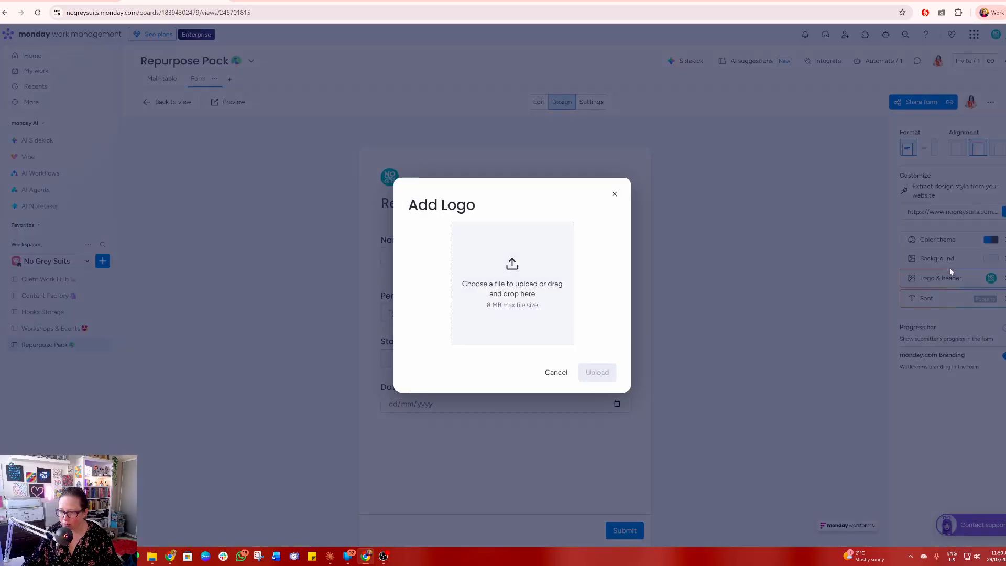
left_click(555, 373)
Upload the No-Grey-Suits-Teal-Circle image again as the form's logo.
left_click(943, 285)
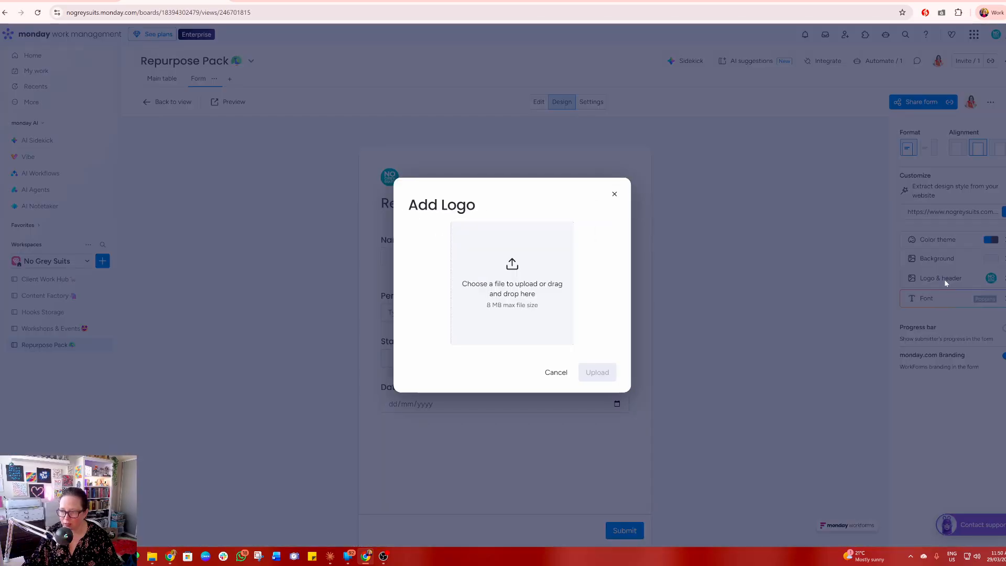
left_click(528, 336)
scroll(594, 322, "down", 5)
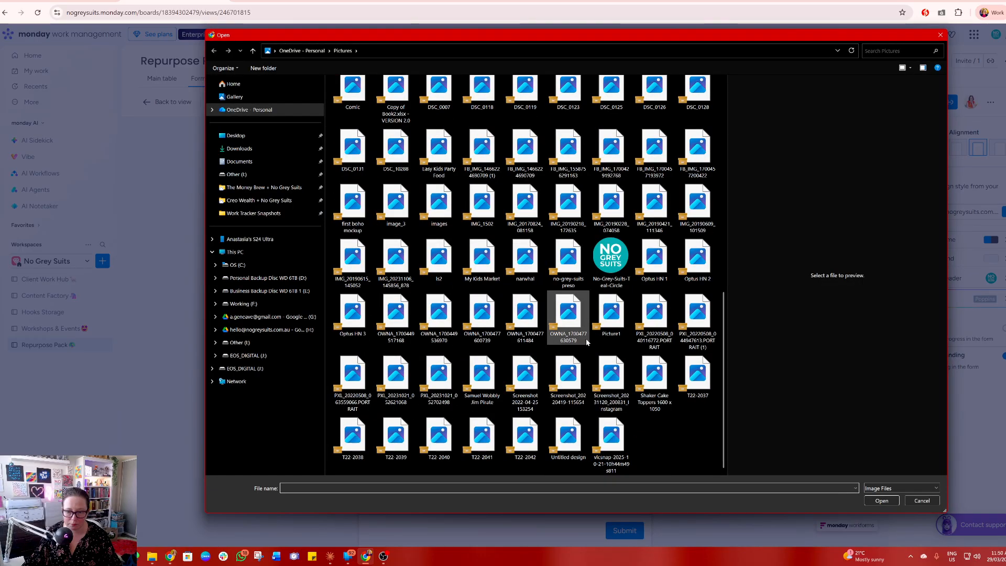
left_click(571, 315)
left_click(882, 500)
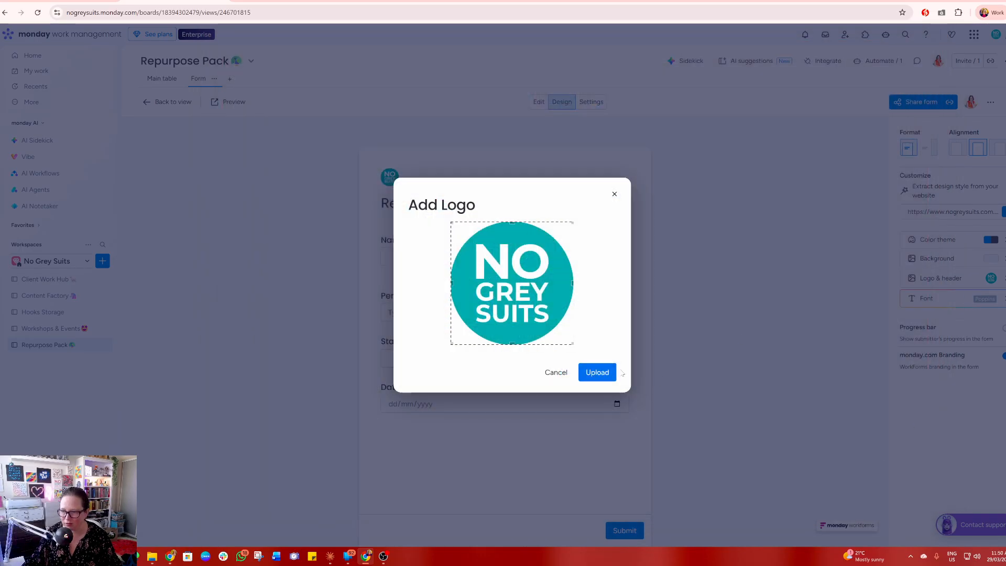
left_click(603, 373)
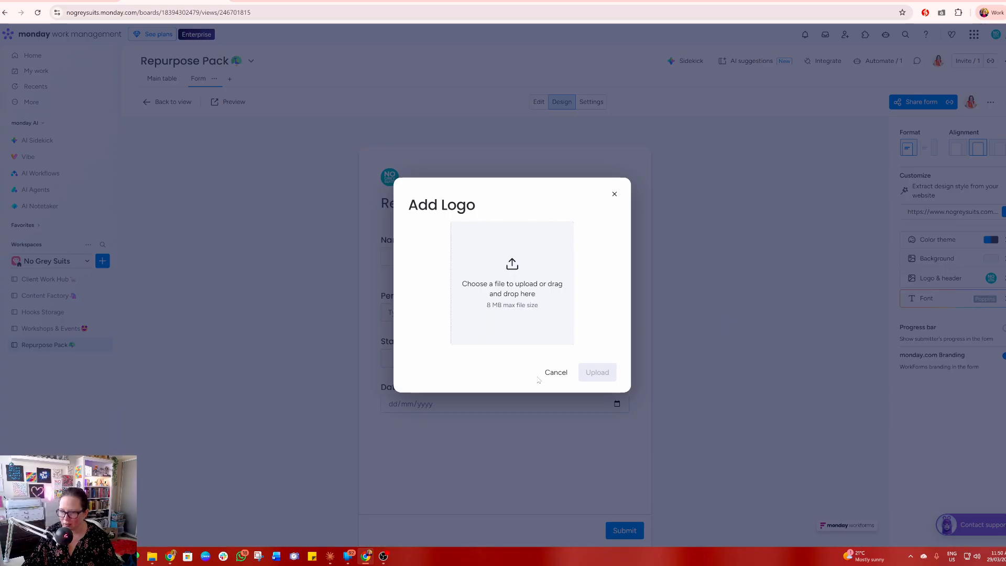
left_click(553, 373)
left_click(1004, 212)
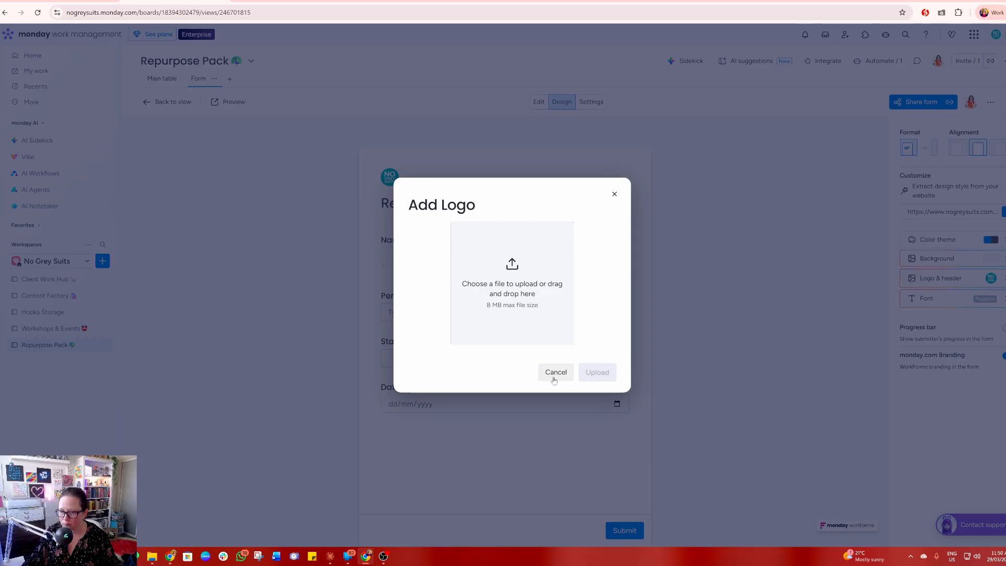
left_click(553, 373)
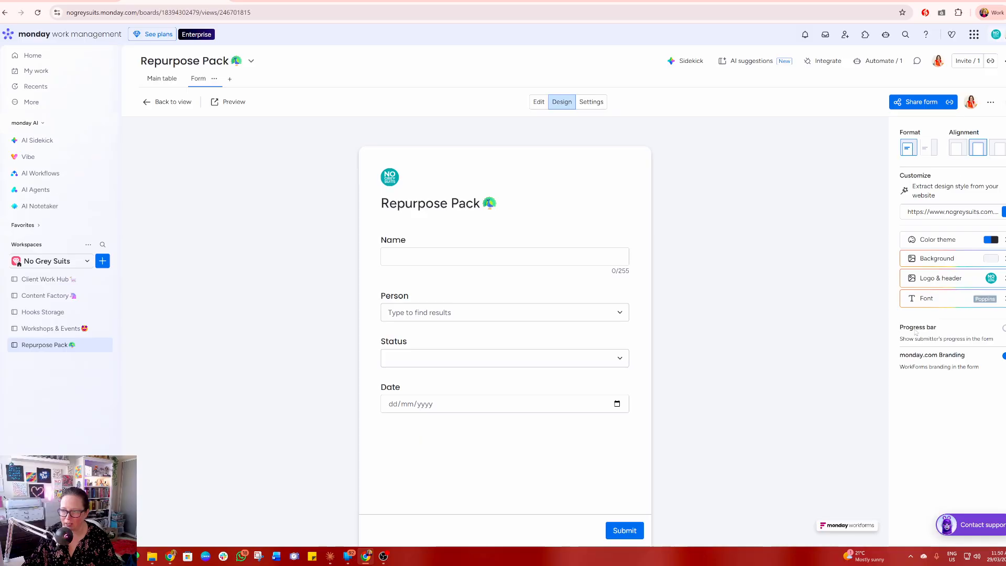
Return to editing the form's questions and delete the Person question.
left_click(538, 102)
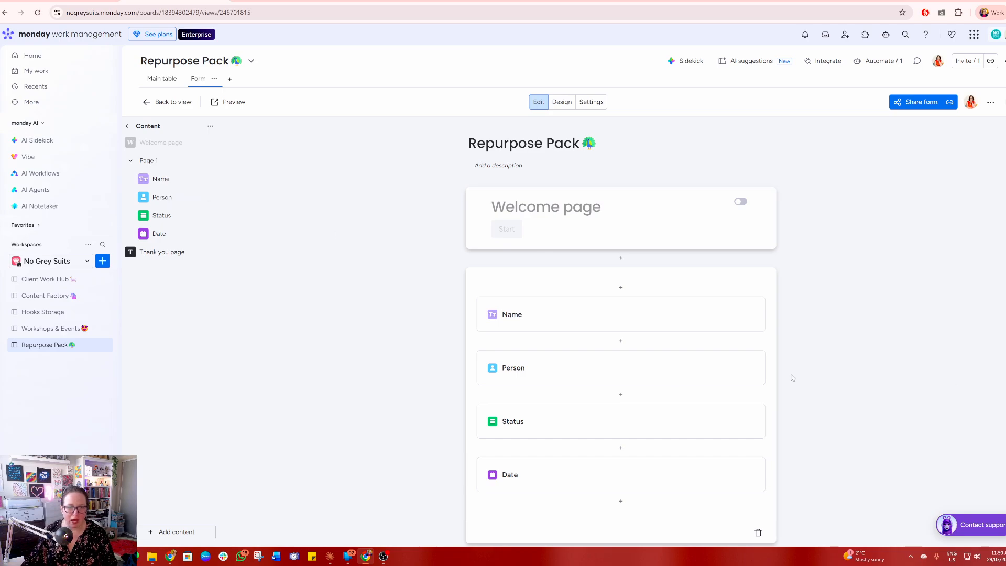
left_click(678, 366)
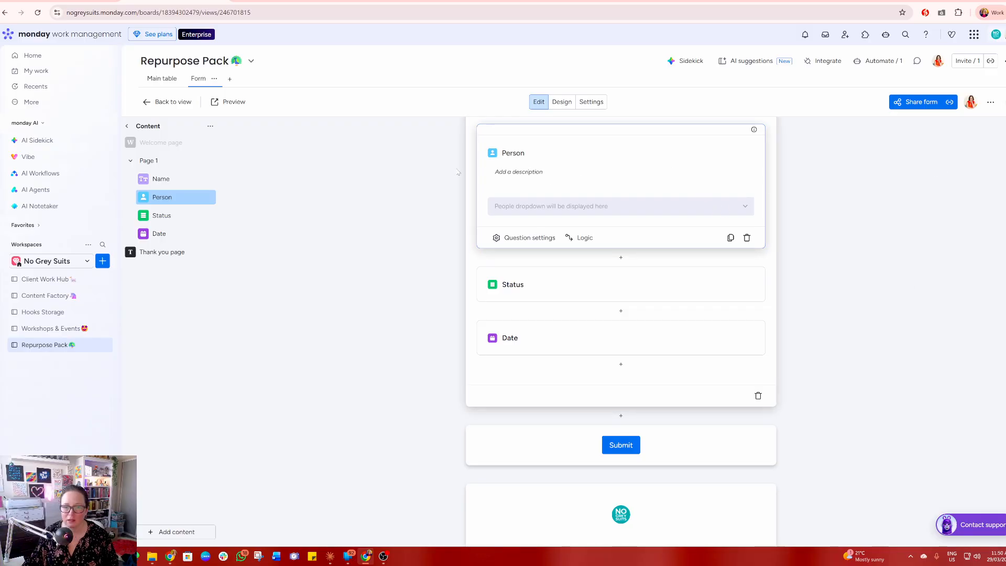
left_click(748, 239)
left_click(631, 317)
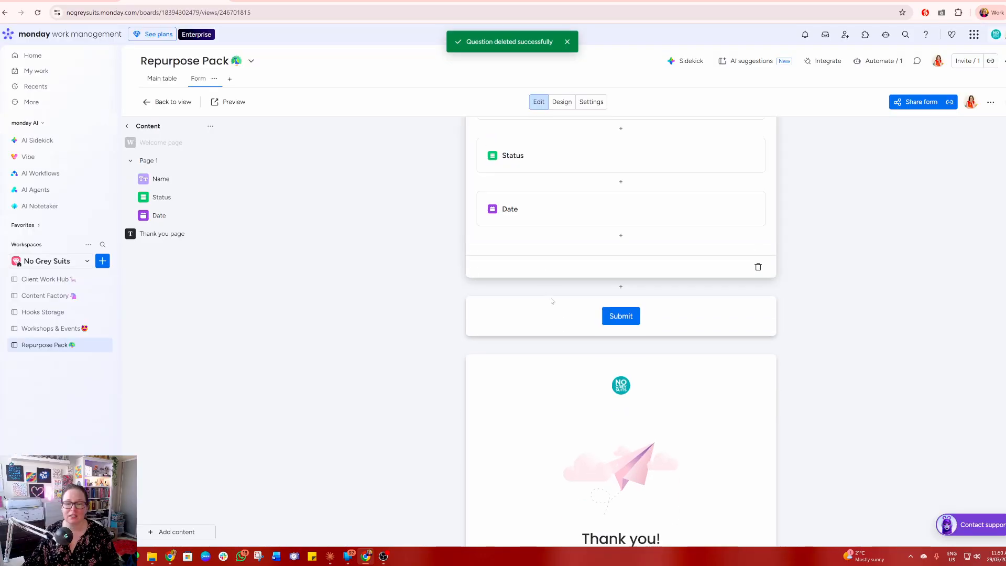
Delete the Status question from the form without deleting its board column.
scroll(576, 367, "up", 4)
left_click(728, 333)
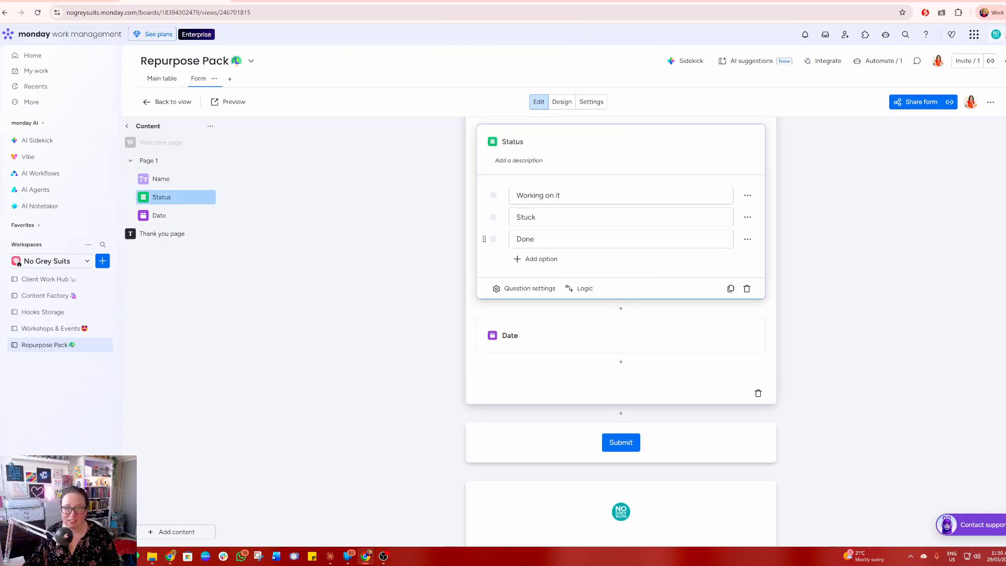
left_click(747, 289)
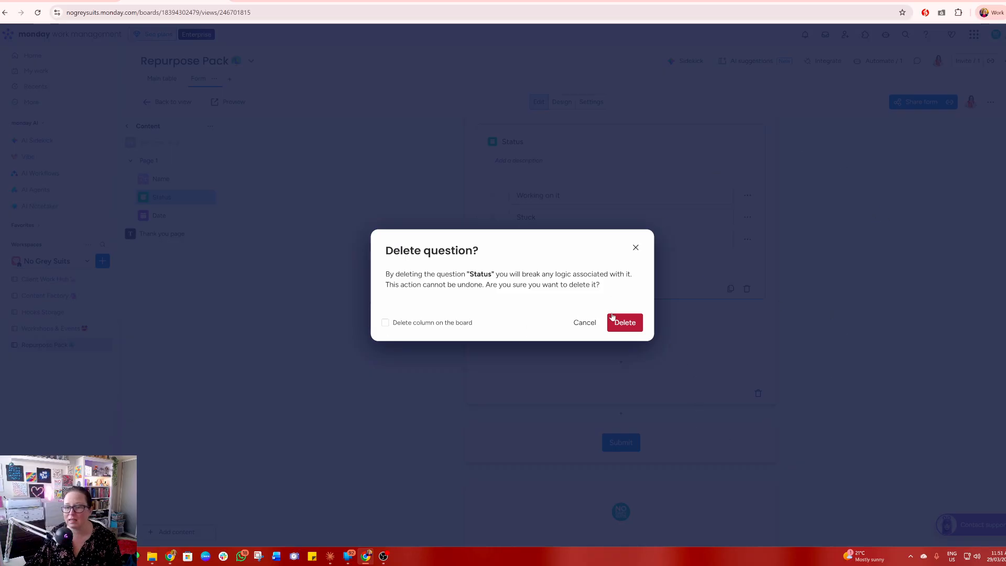
left_click(632, 323)
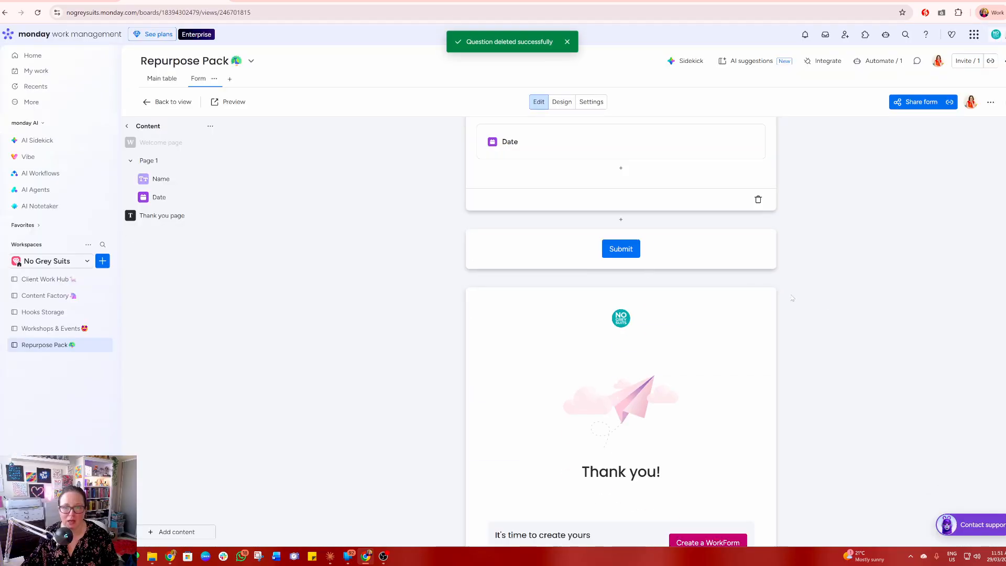
Delete the Date question from the form, keeping its column on the board.
scroll(792, 297, "up", 5)
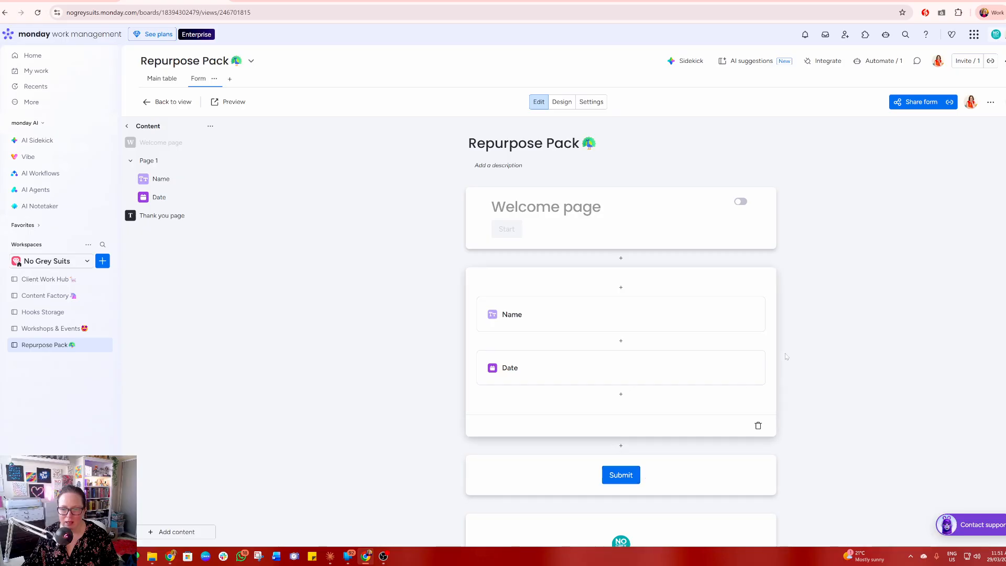
left_click(752, 373)
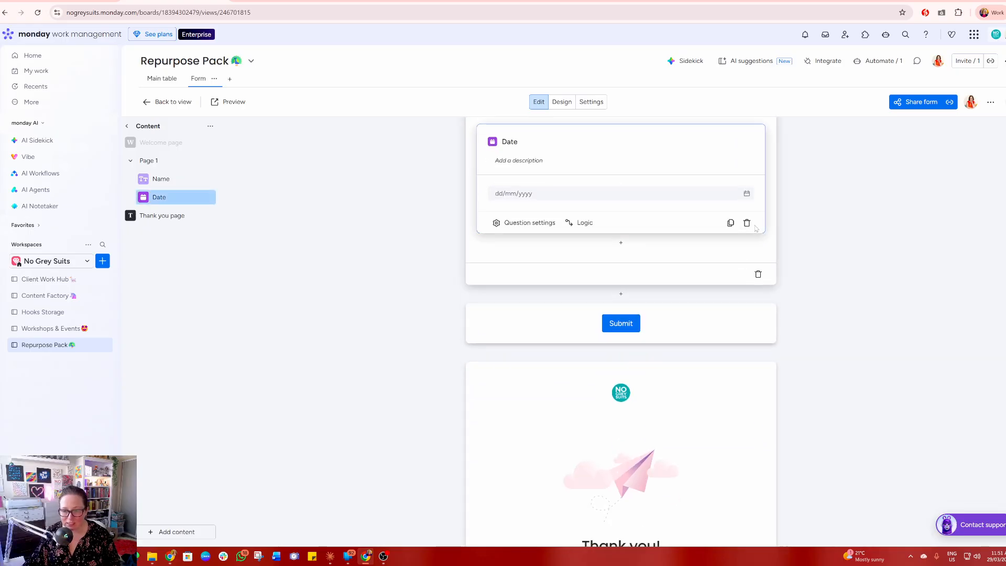
left_click(747, 223)
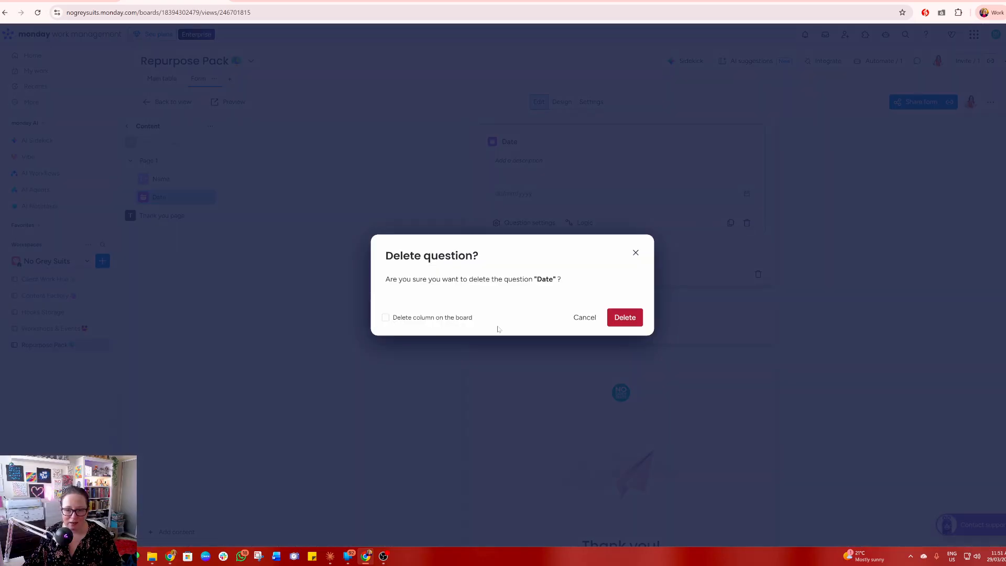
left_click(632, 317)
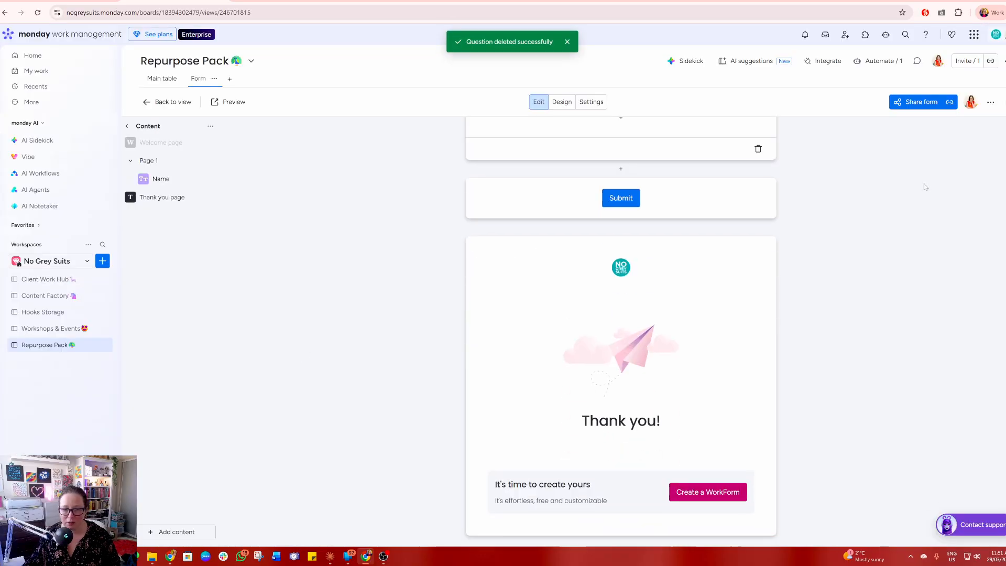
scroll(922, 188, "up", 4)
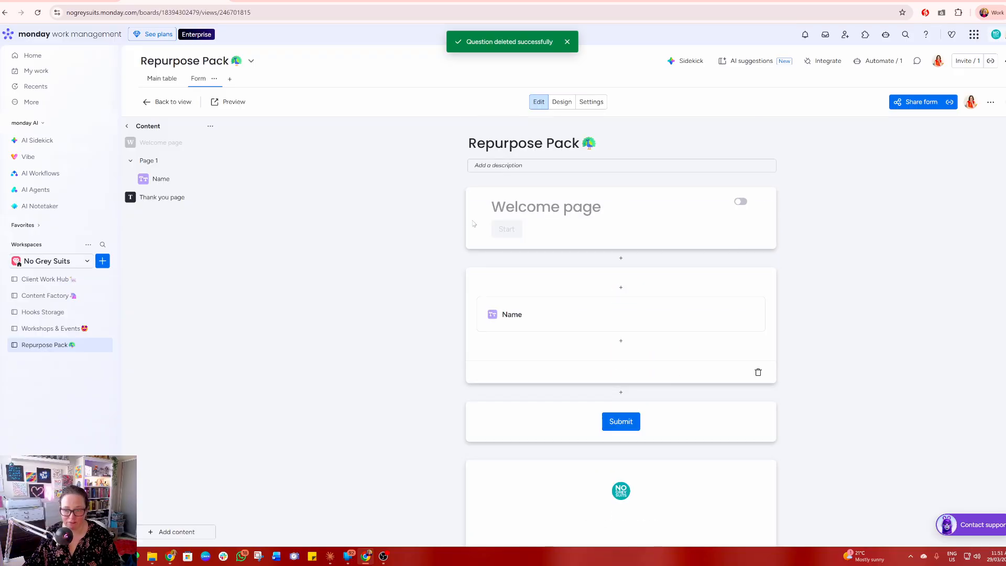
Return to the board's main table and add a text column named "Your Name".
left_click(157, 78)
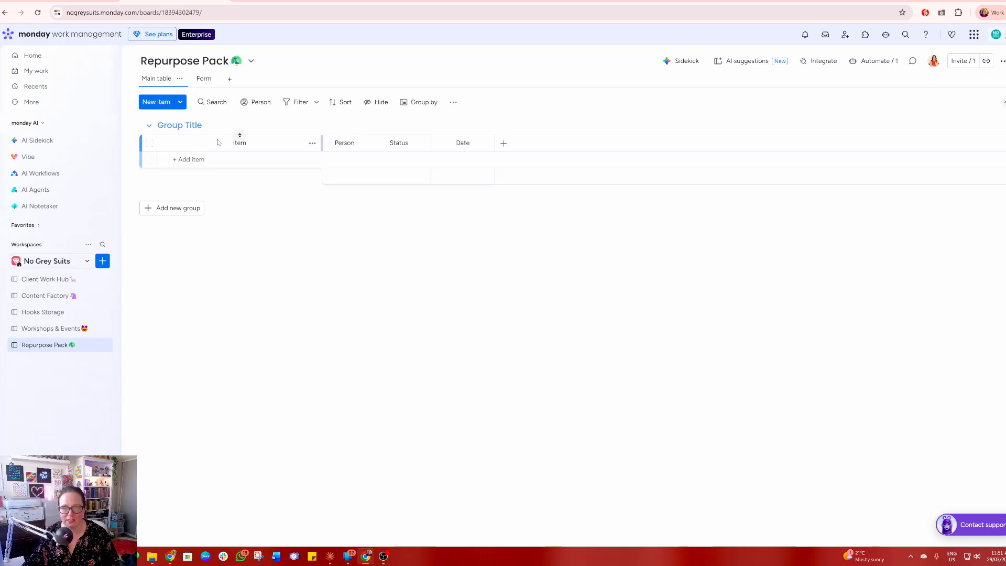
left_click(503, 144)
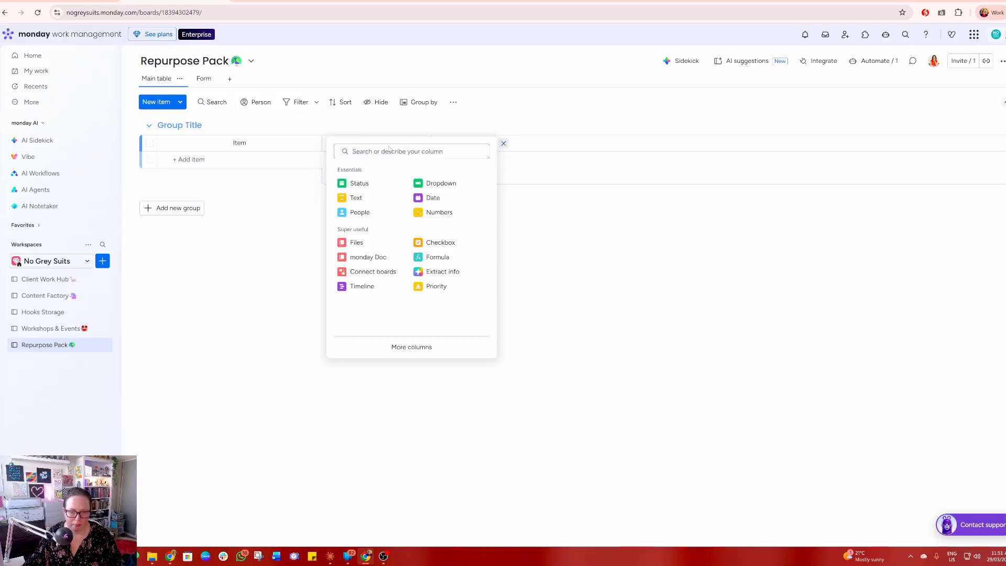
left_click(356, 197)
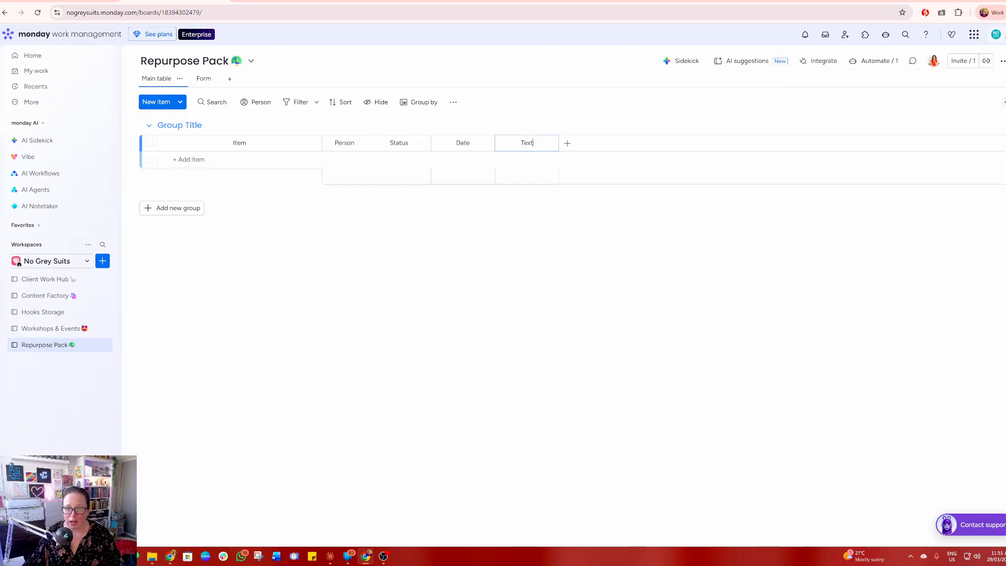
left_click(527, 143)
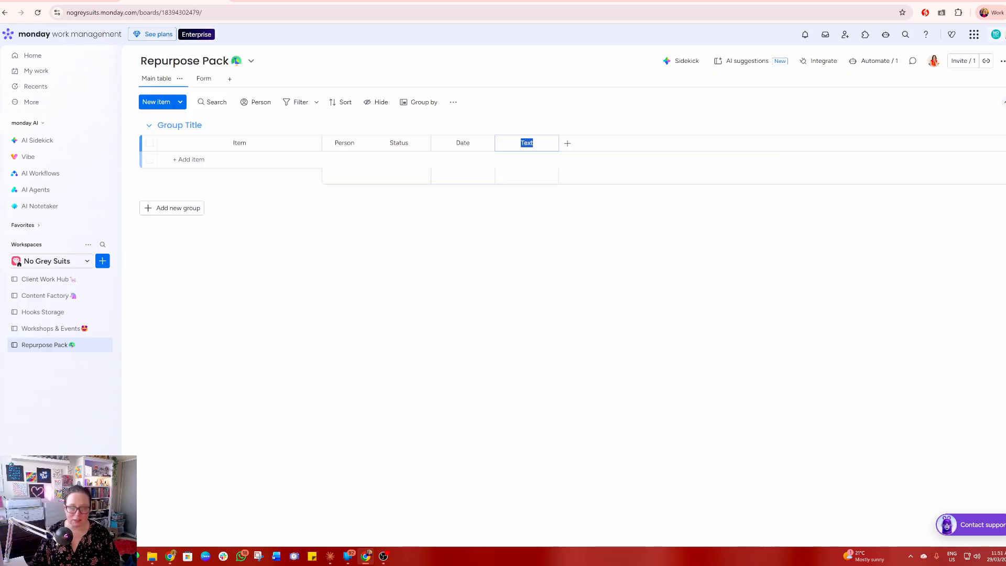
type("Your Na")
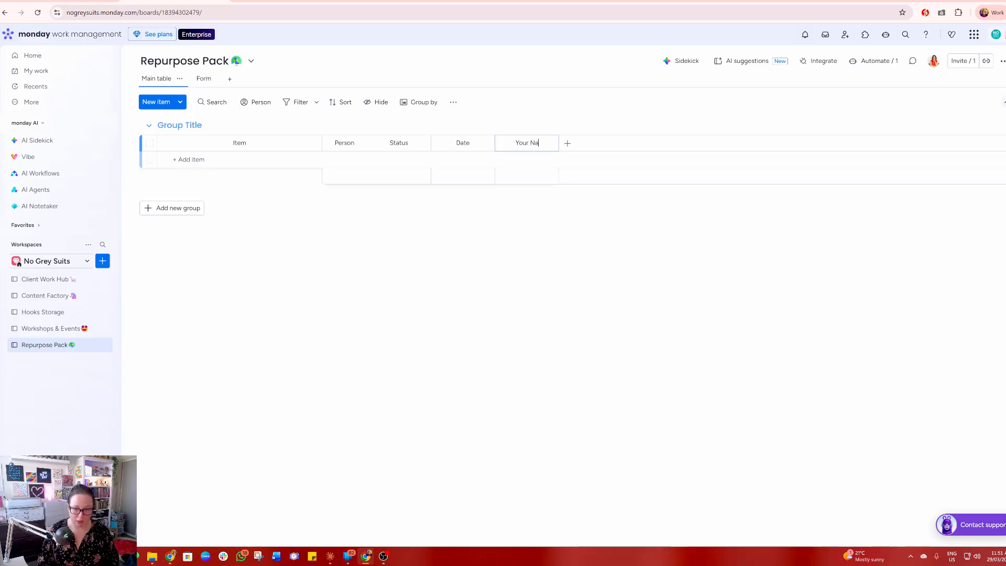
type("me")
key("Return")
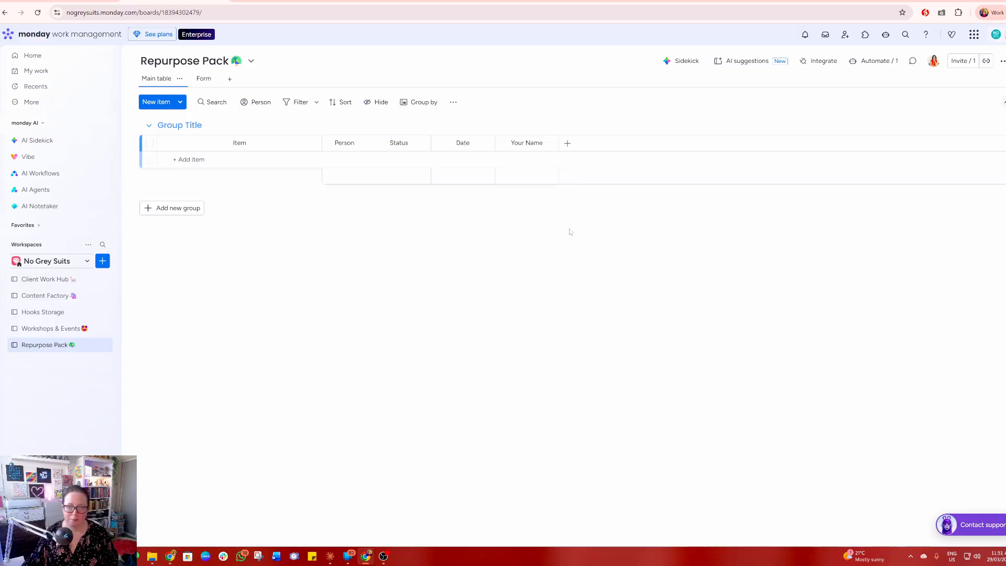
Add a text column named "Business Name" and rename the "Your Name" column to "First Name".
left_click(567, 143)
left_click(443, 200)
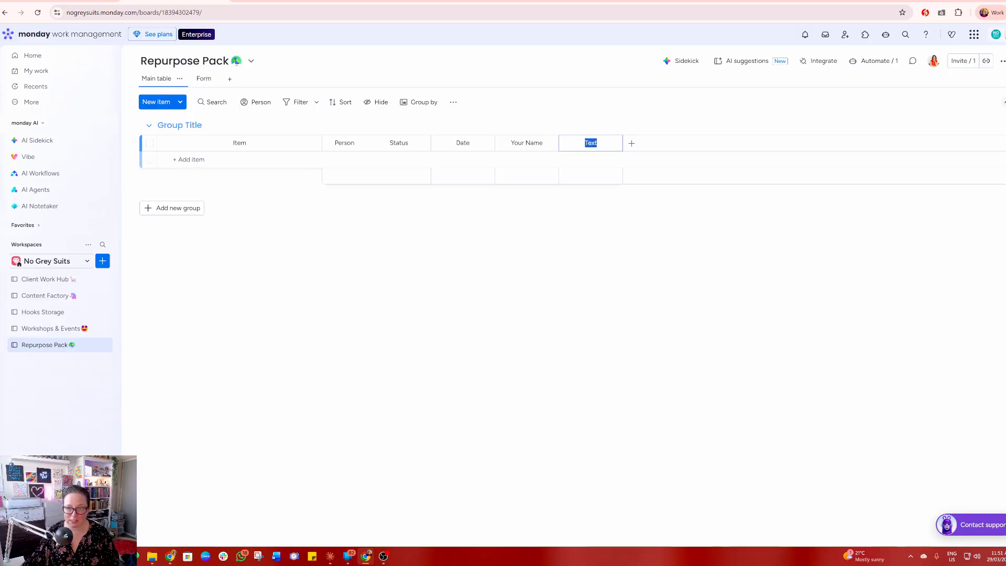
type("Business Name")
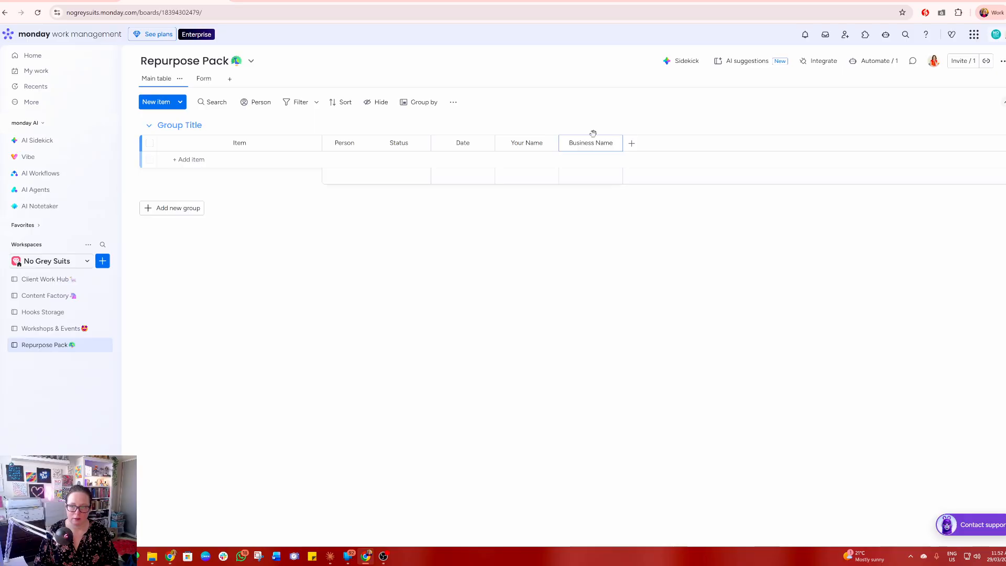
left_click(597, 106)
double_click(518, 142)
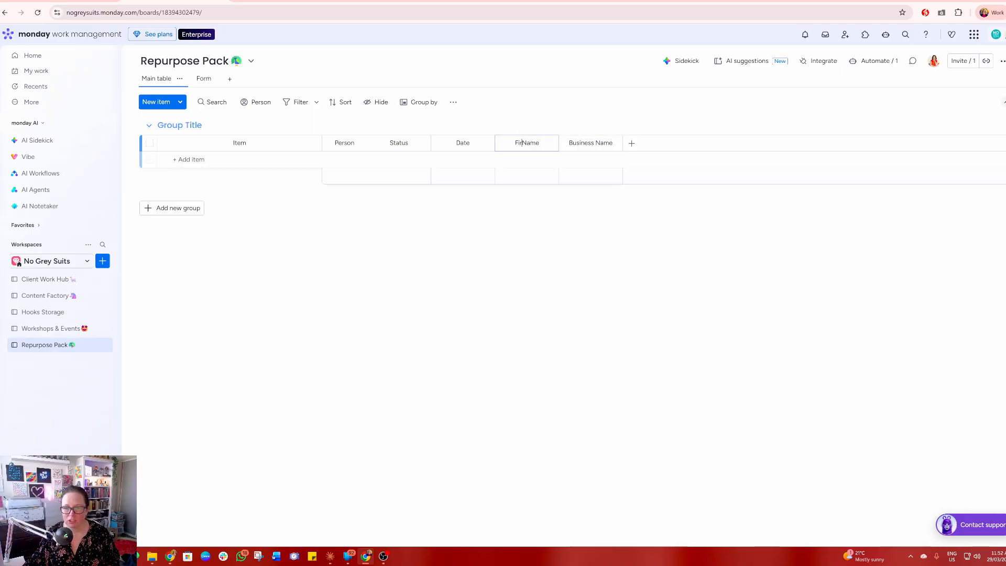
left_click(604, 116)
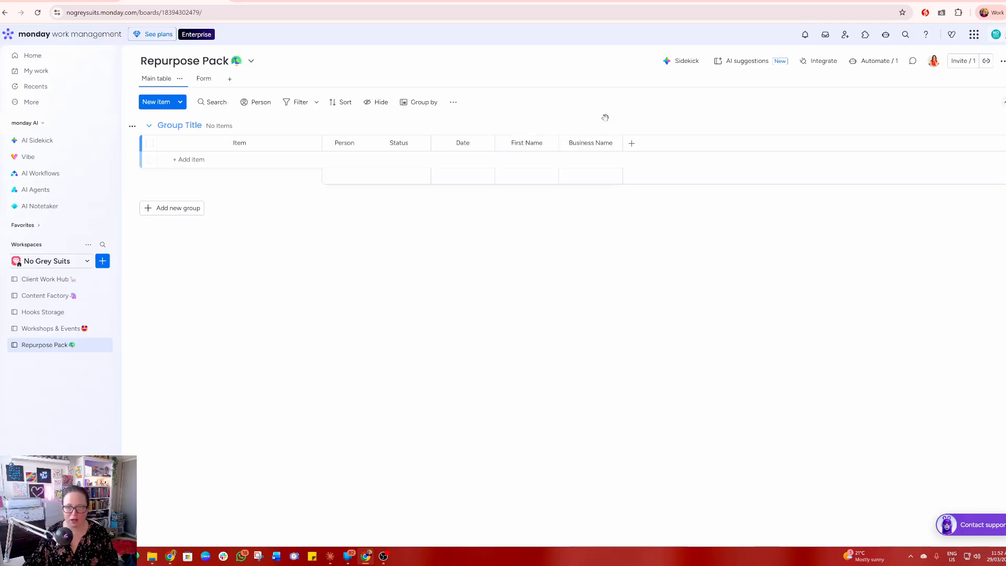
Add a Files column after Business Name, keeping its default title.
left_click(631, 144)
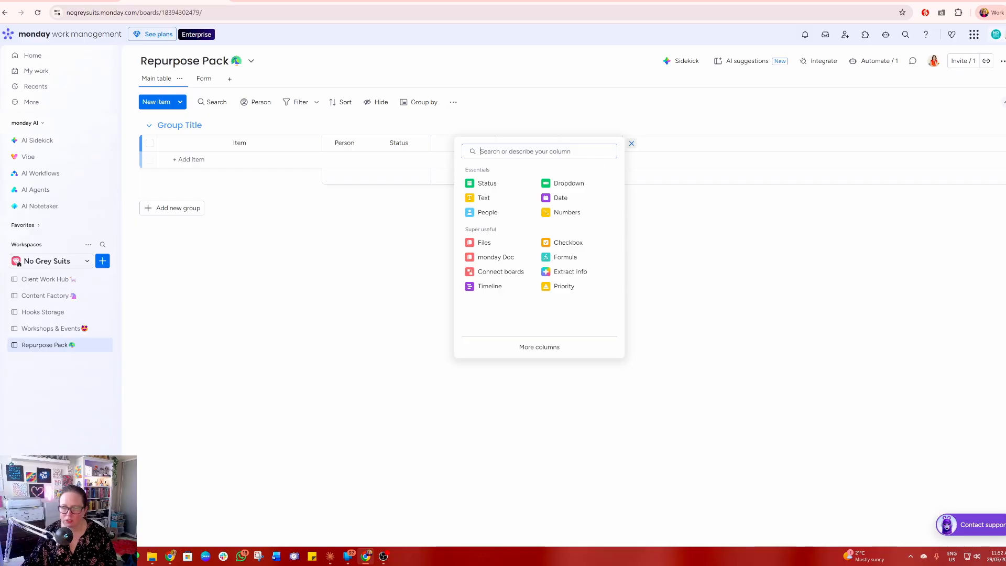
left_click(481, 247)
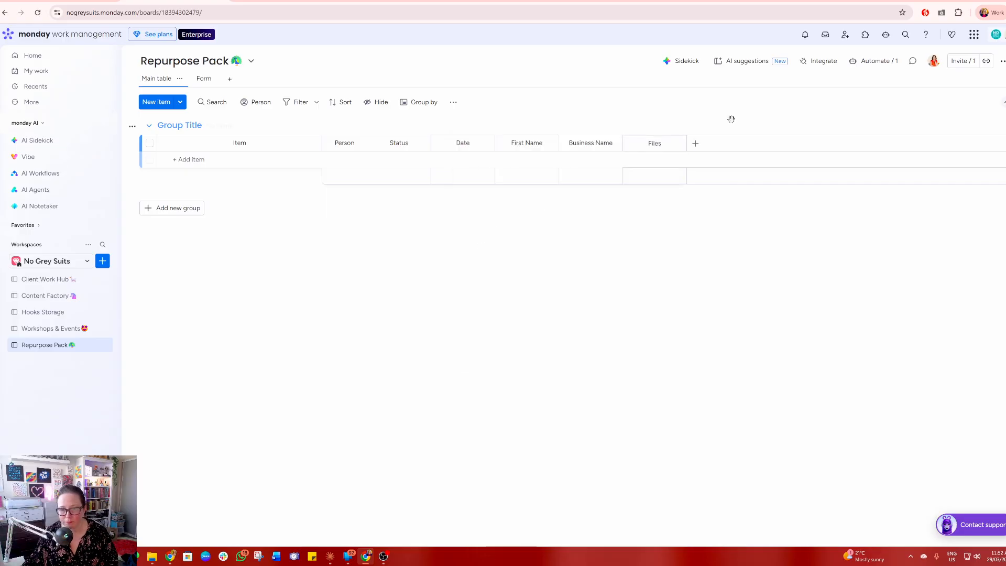
left_click(654, 139)
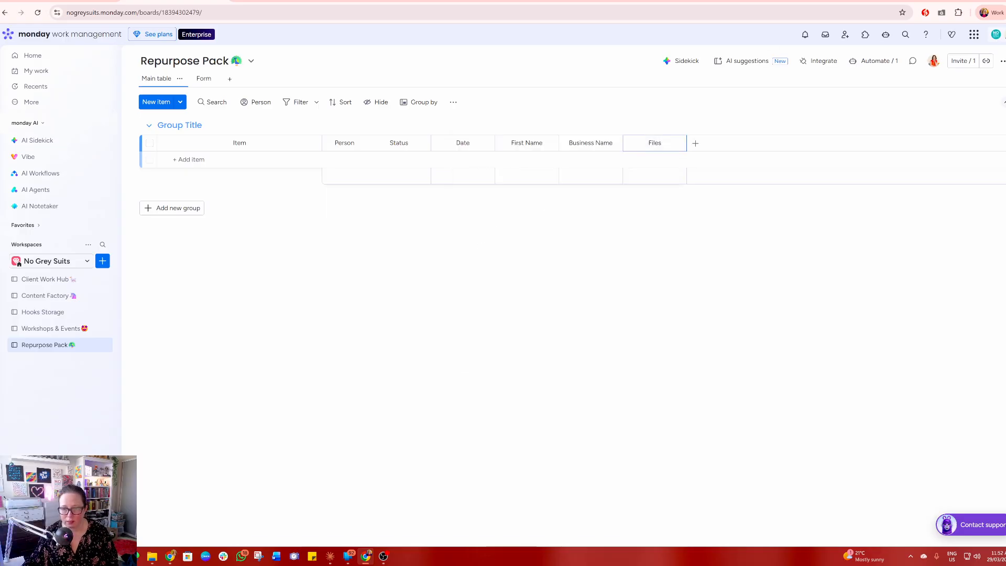
key("Return")
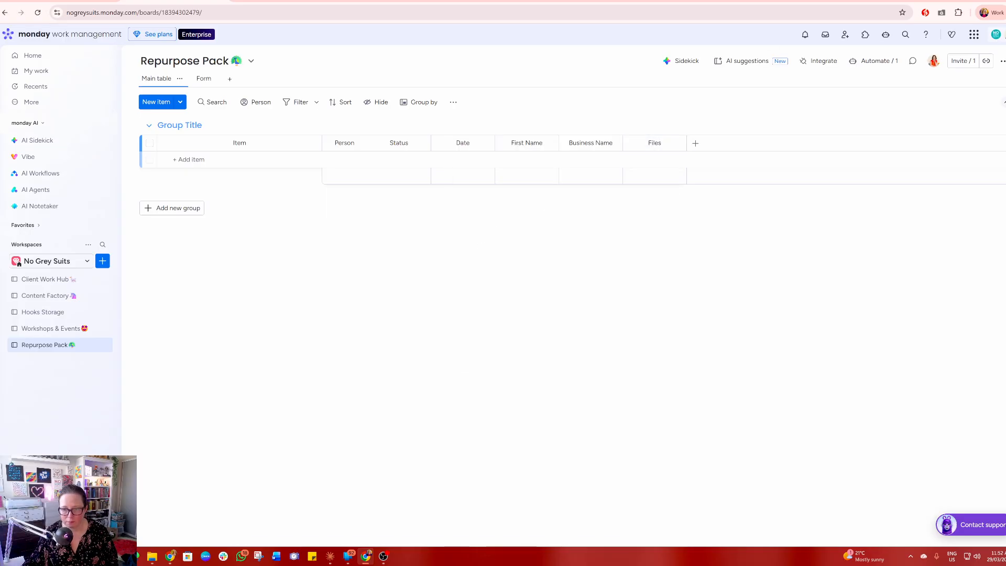
Add the board columns First Name, Business Name and Files to the form as questions below Name.
left_click(206, 78)
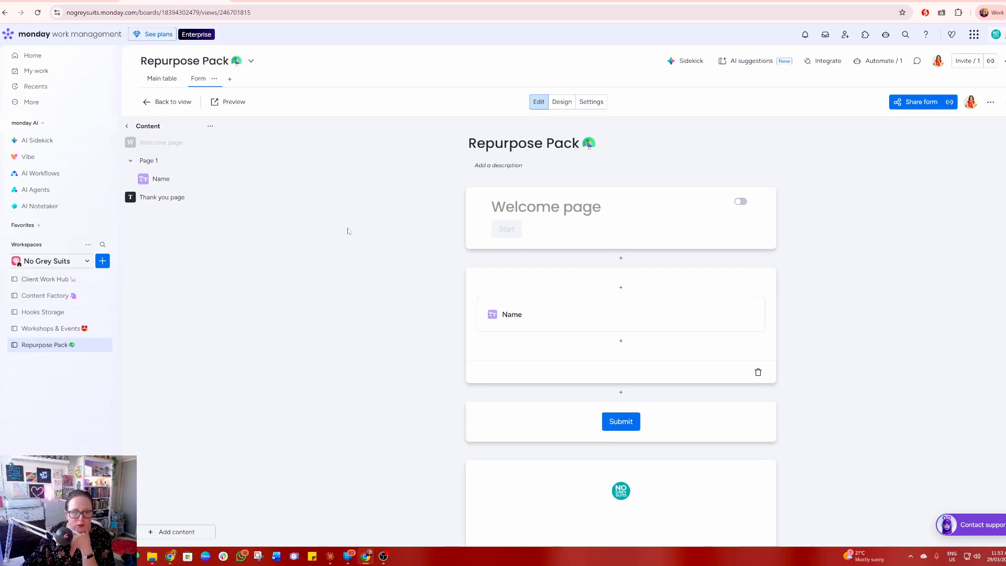
left_click(620, 340)
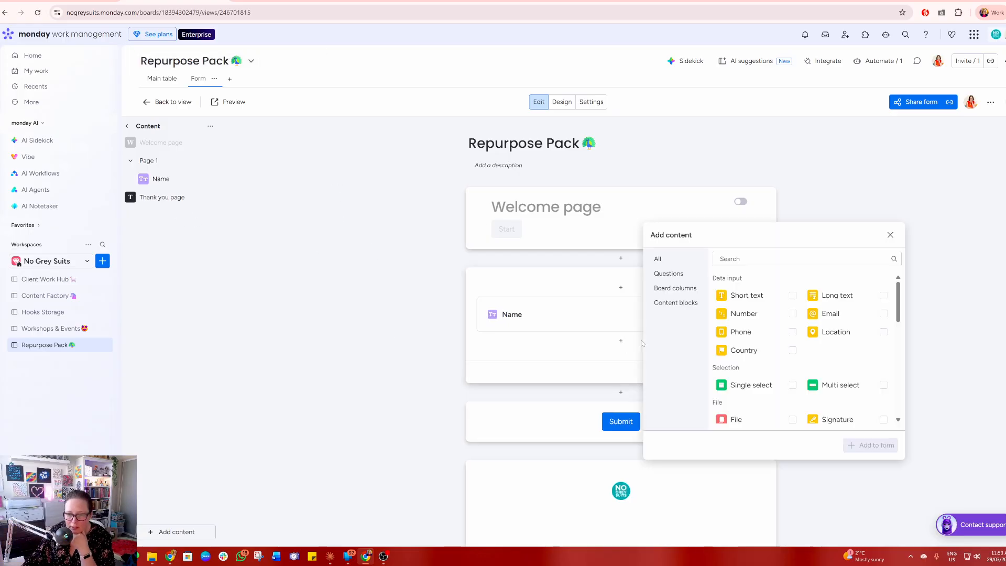
left_click(665, 290)
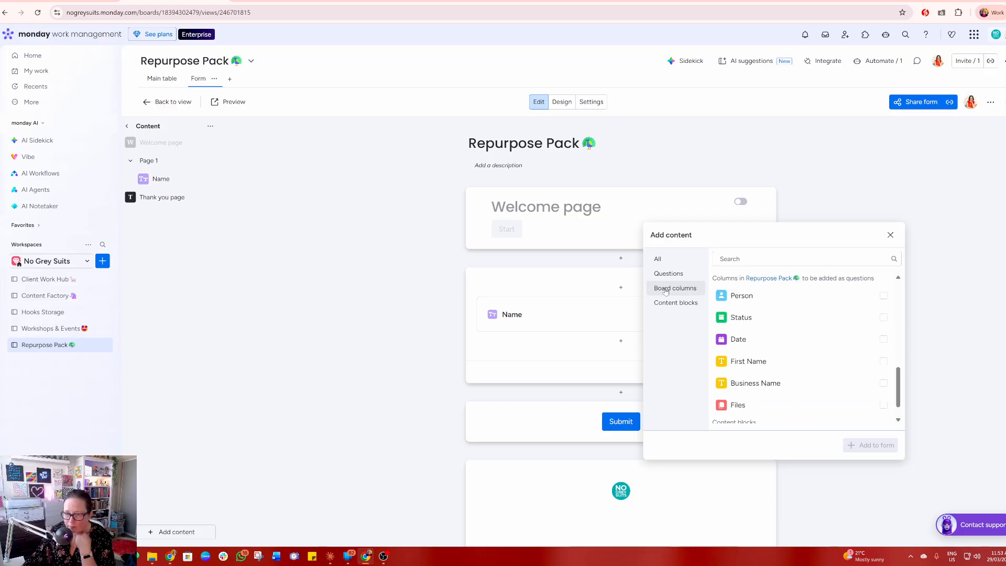
left_click(883, 361)
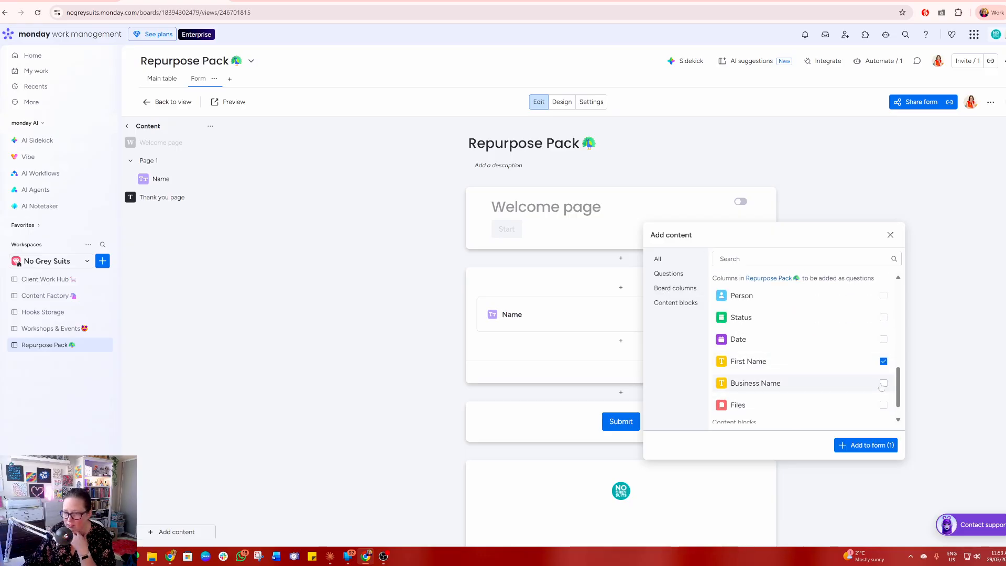
left_click(883, 383)
left_click(884, 405)
left_click(866, 445)
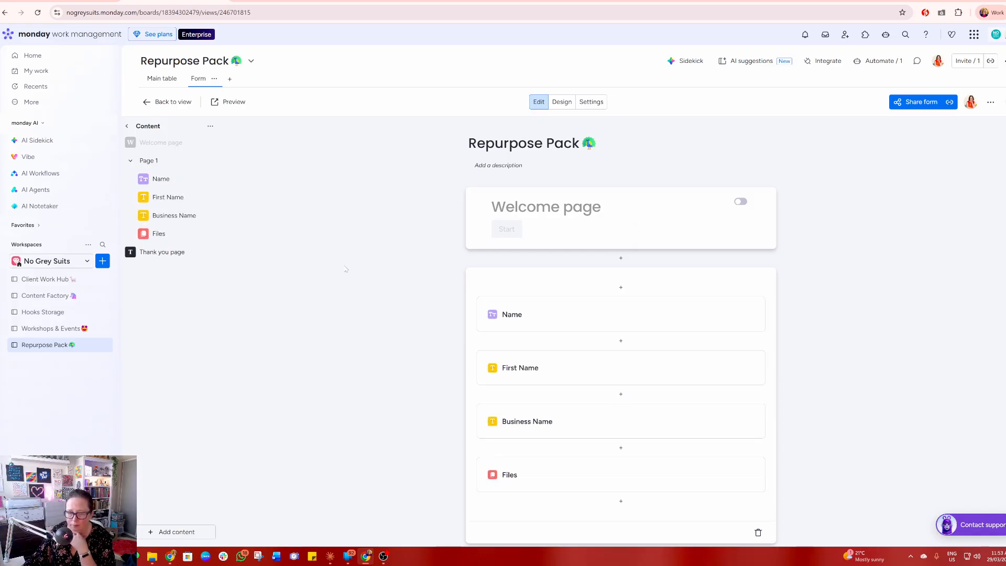
Compare the form's questions with the board's columns and inspect the Name question's settings.
scroll(345, 269, "down", 3)
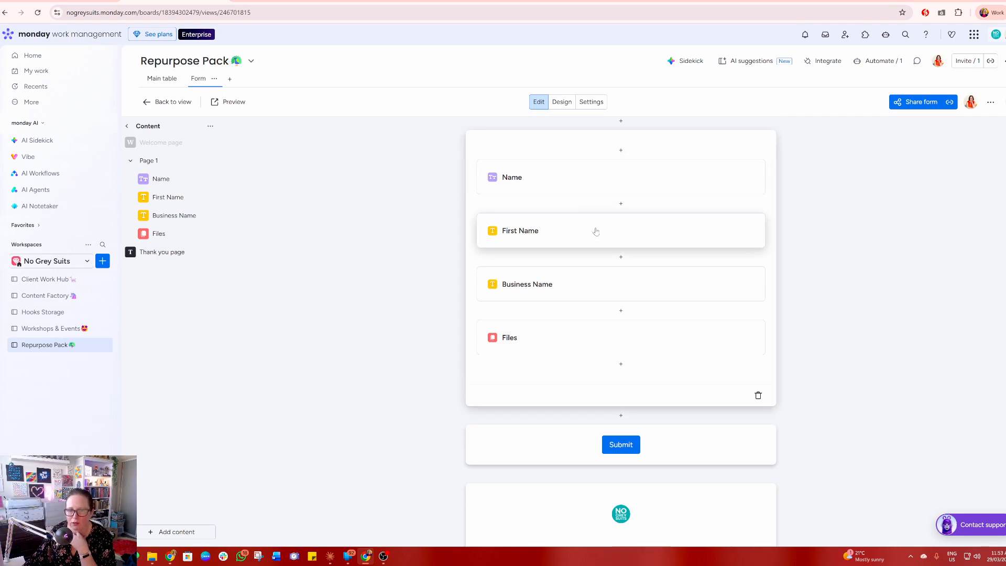
left_click(154, 78)
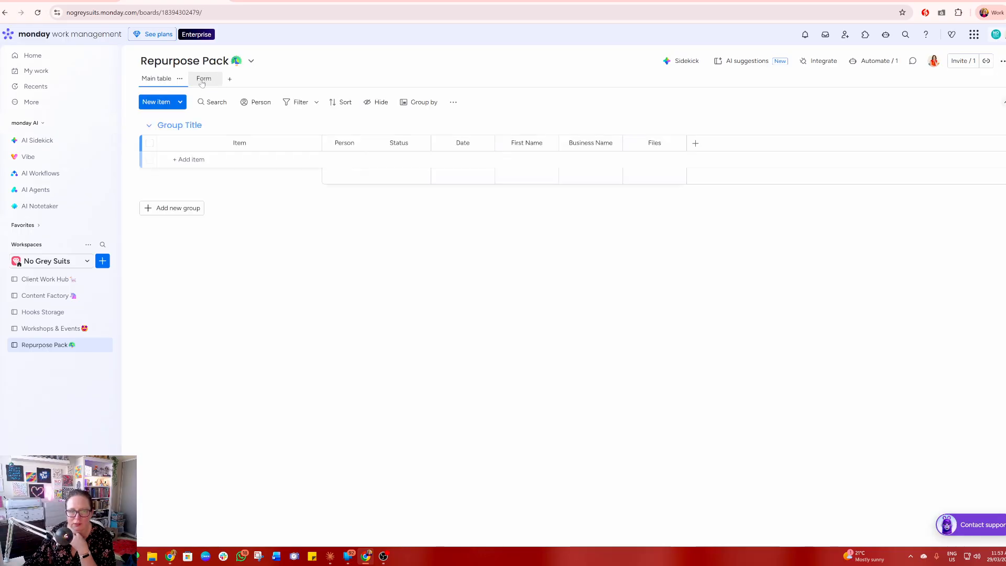
left_click(202, 80)
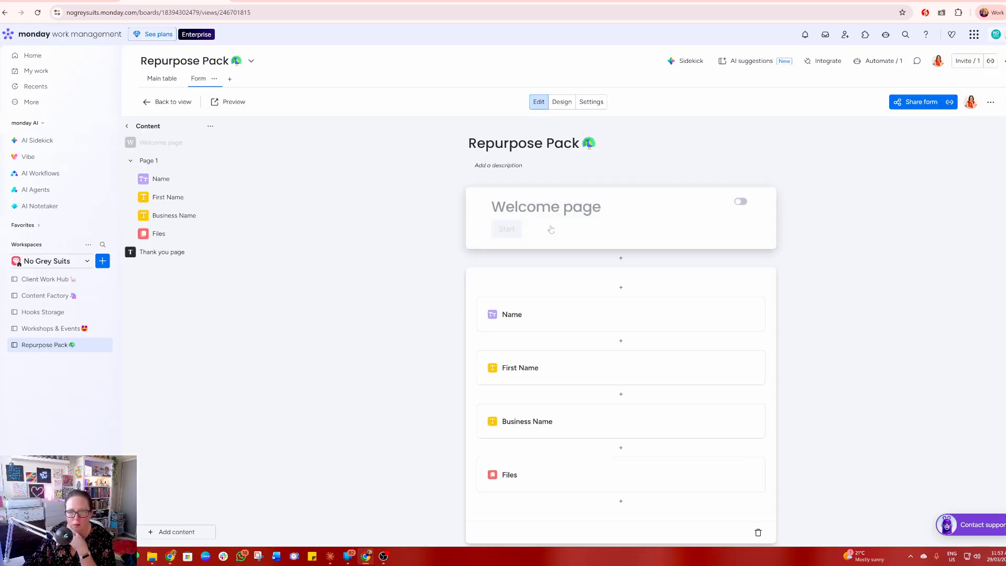
scroll(546, 153, "down", 5)
scroll(608, 293, "up", 5)
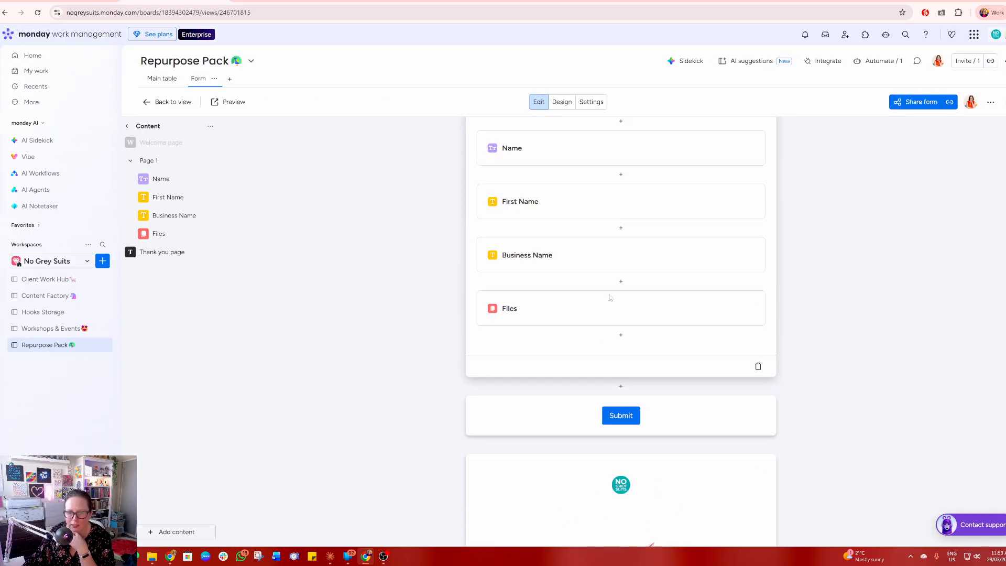
left_click(636, 267)
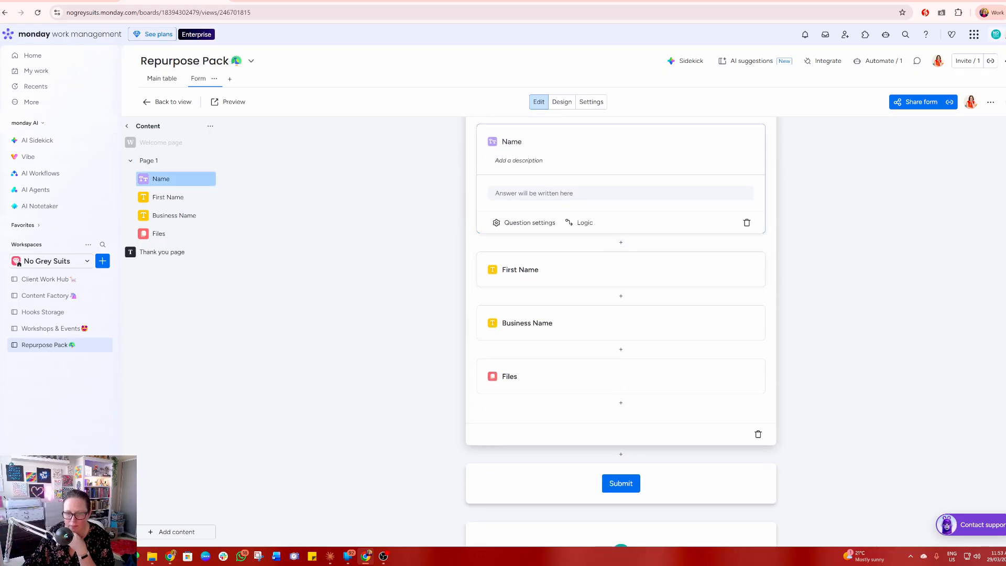
left_click(524, 223)
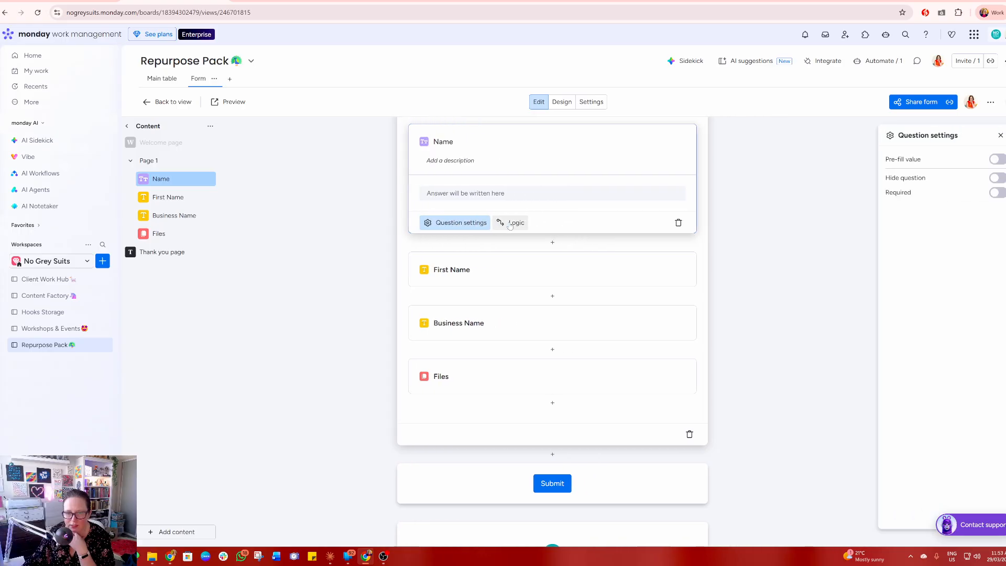
left_click(1000, 136)
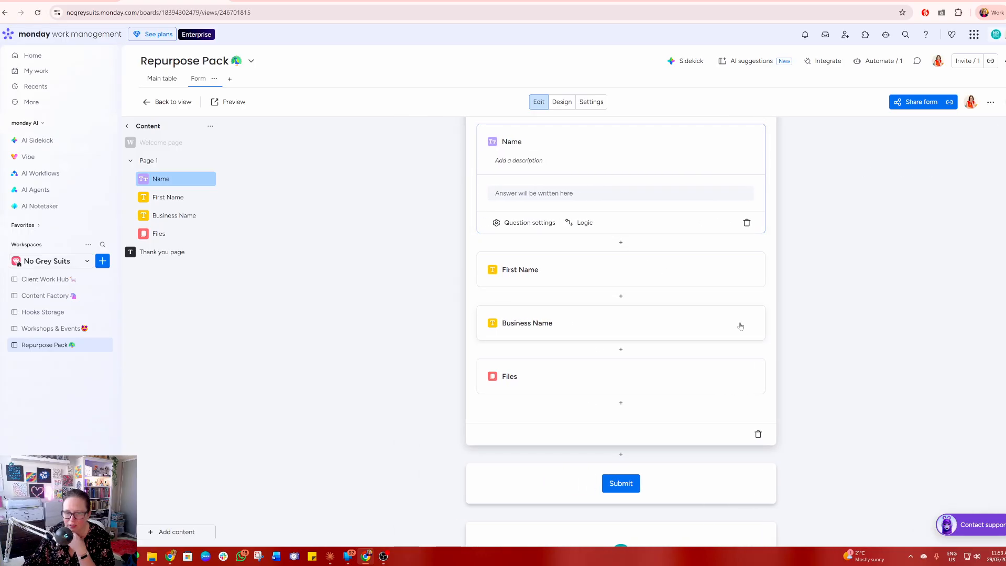
scroll(913, 296, "up", 3)
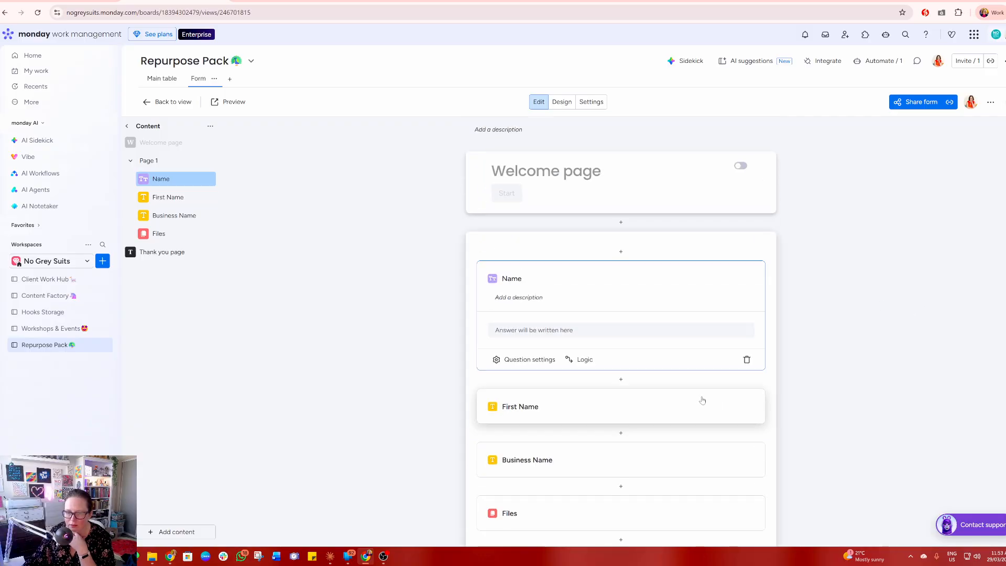
left_click(761, 384)
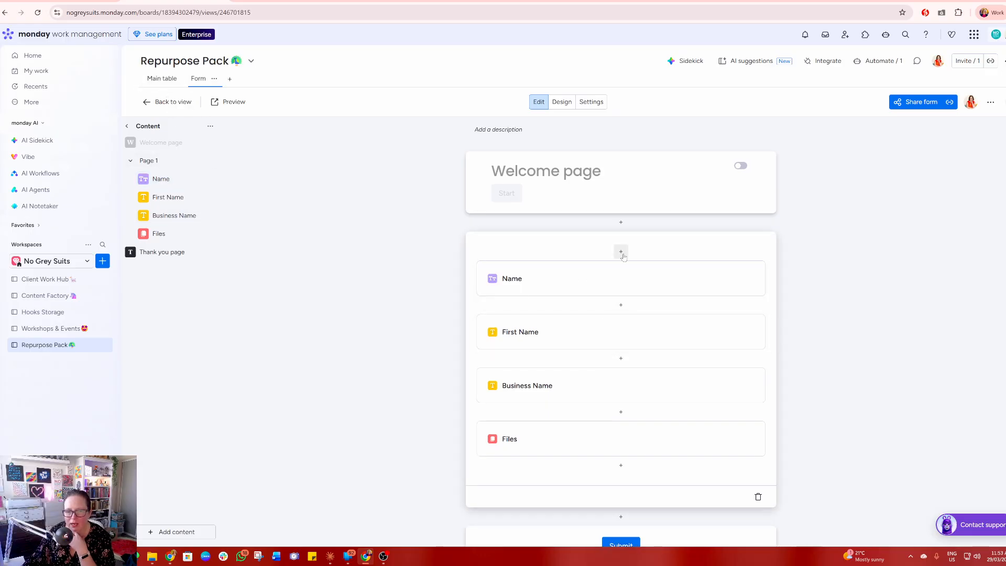
Delete the default Name question from the form and confirm the deletion.
left_click(496, 283)
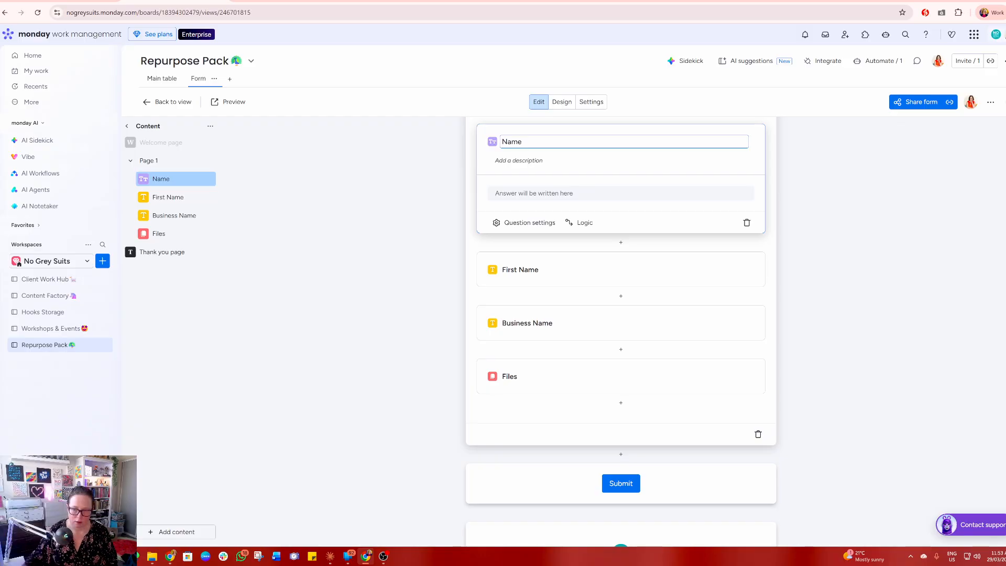
left_click(747, 223)
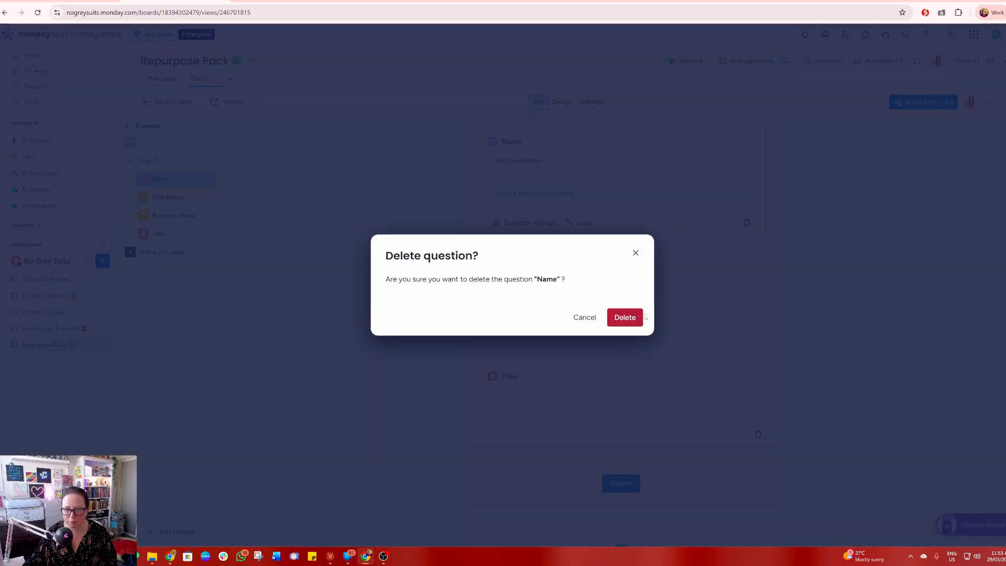
left_click(624, 317)
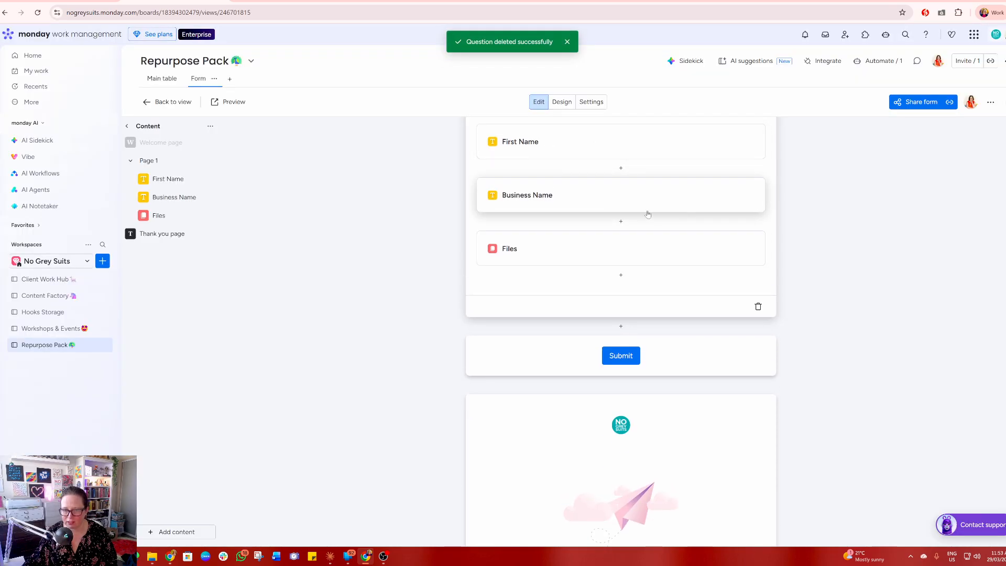
Retitle the form's Files question as "The content you want repurposed".
scroll(649, 211, "up", 3)
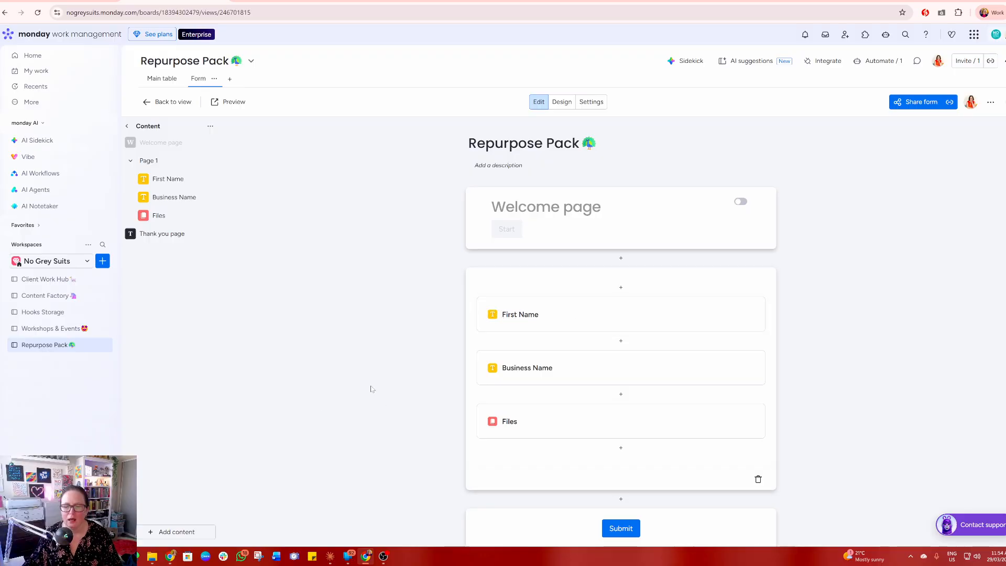
left_click(605, 417)
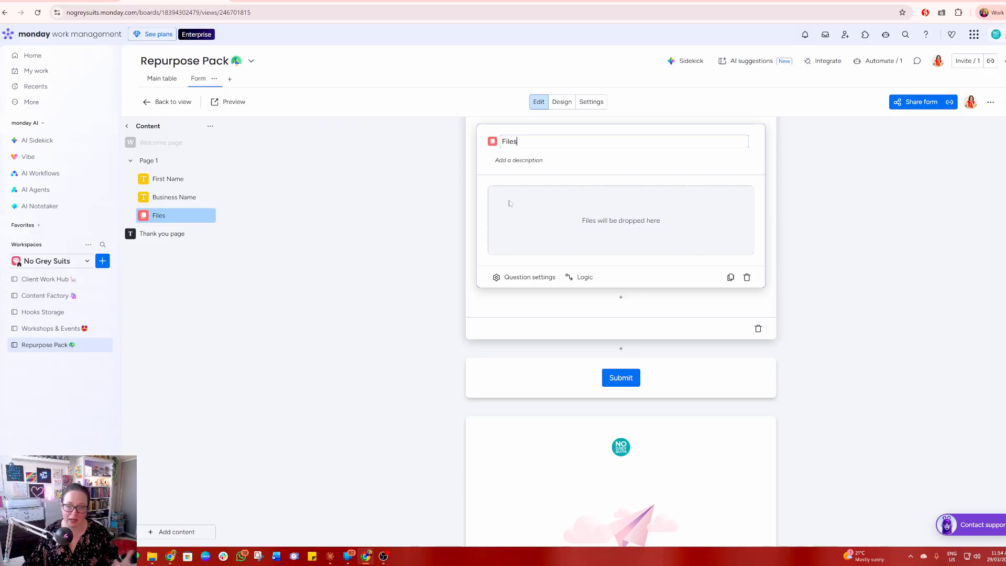
key("ctrl+a")
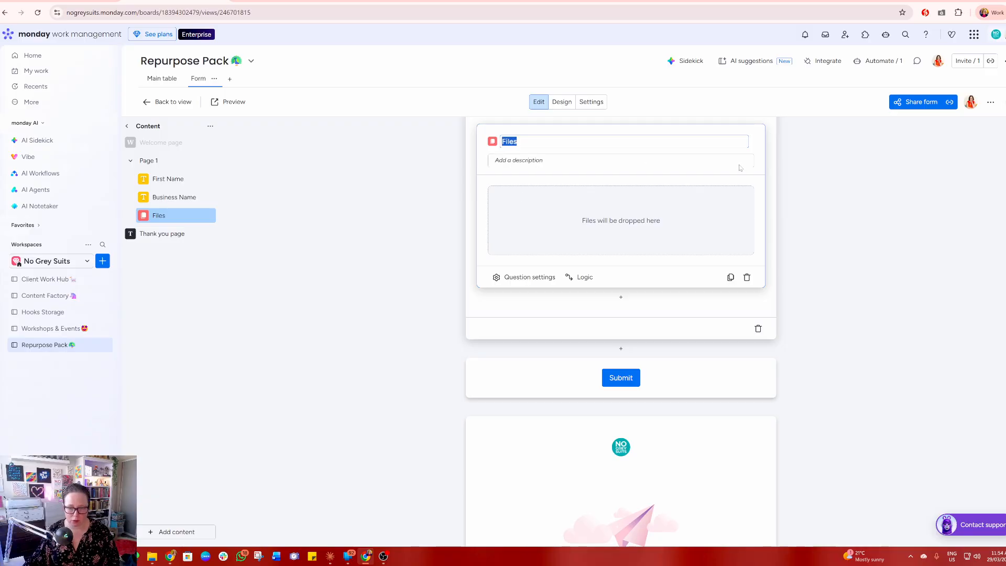
type("The content")
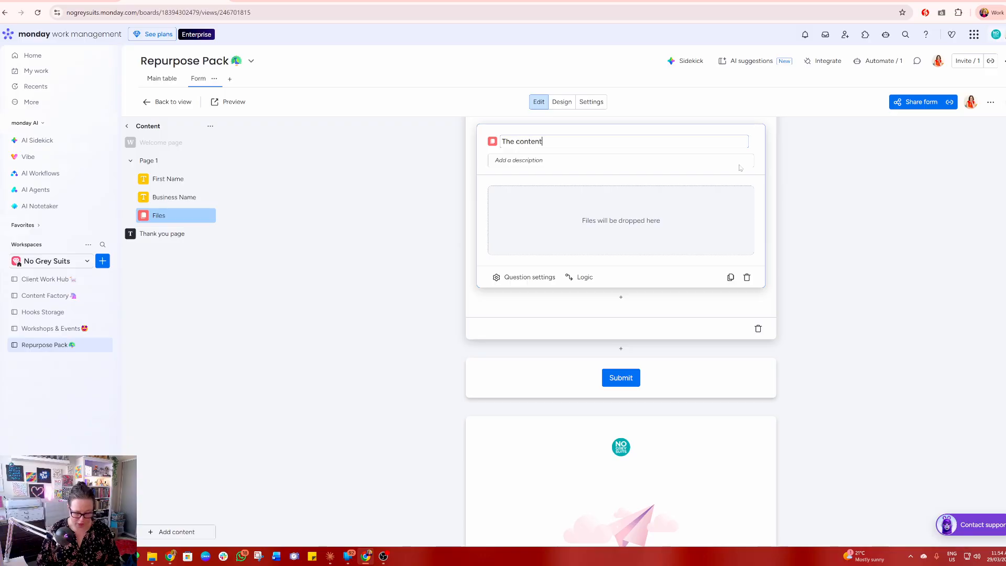
type(" you want rep")
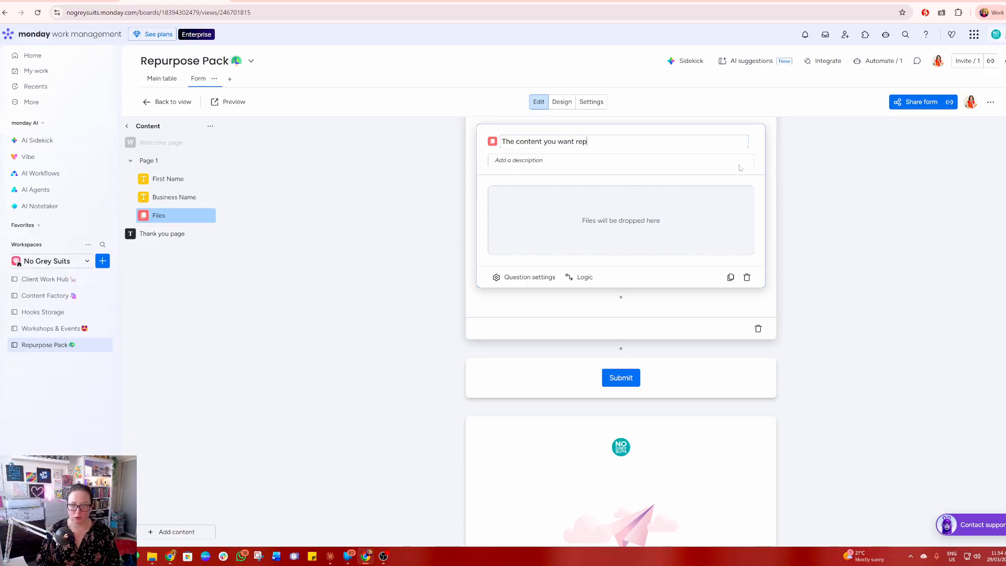
type("urposed")
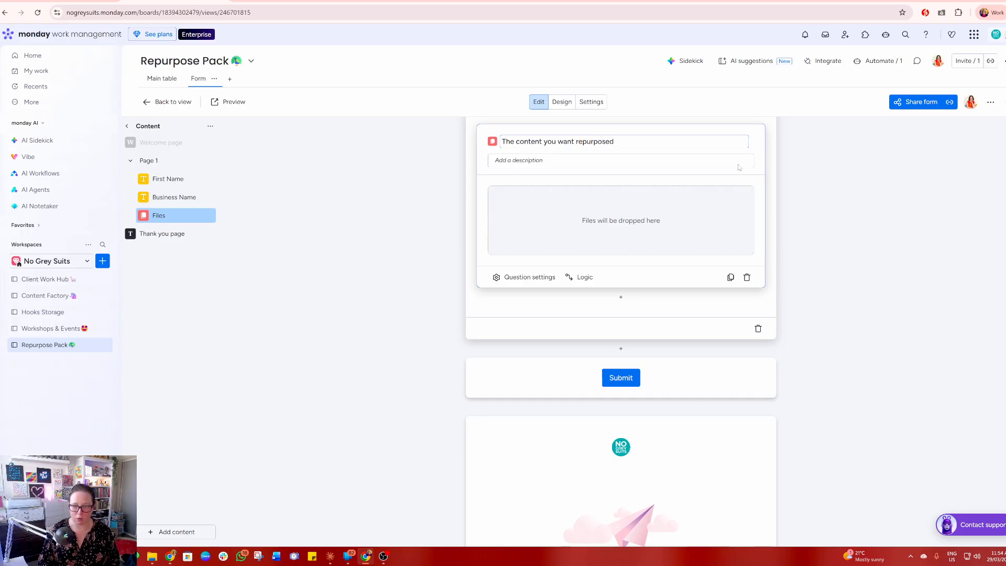
Start the file upload question's description with the line "This could be:".
left_click(575, 161)
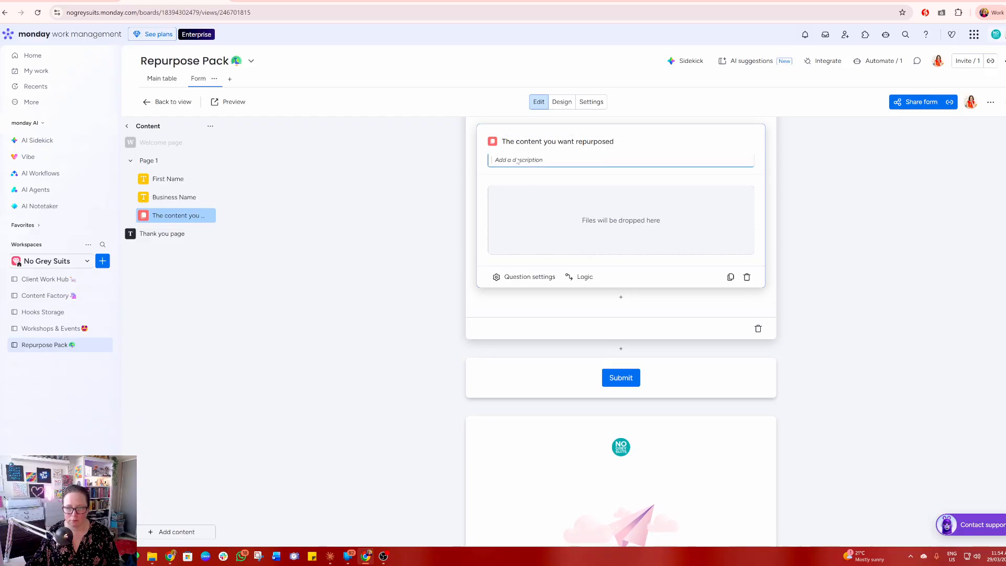
type("This could be")
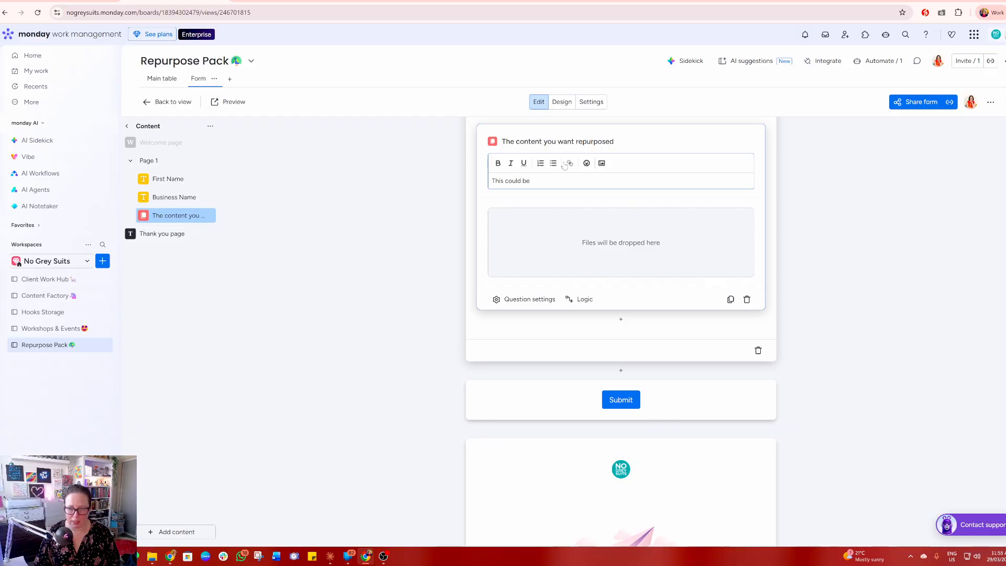
key("BackSpace")
type(":")
Begin a bulleted list below the description's opening line with the item "A video recording of a podcast or webinar".
key("Return")
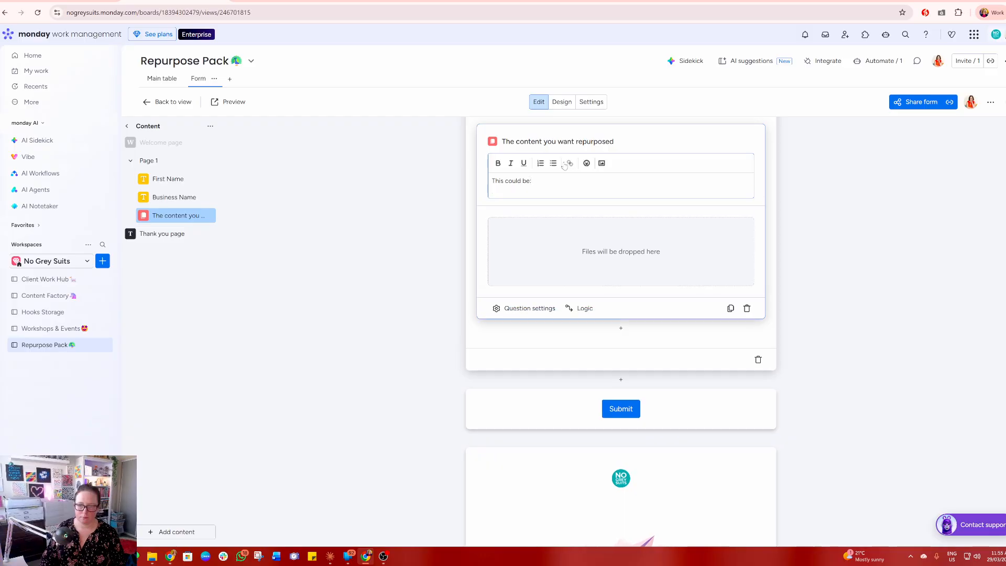
type("- ")
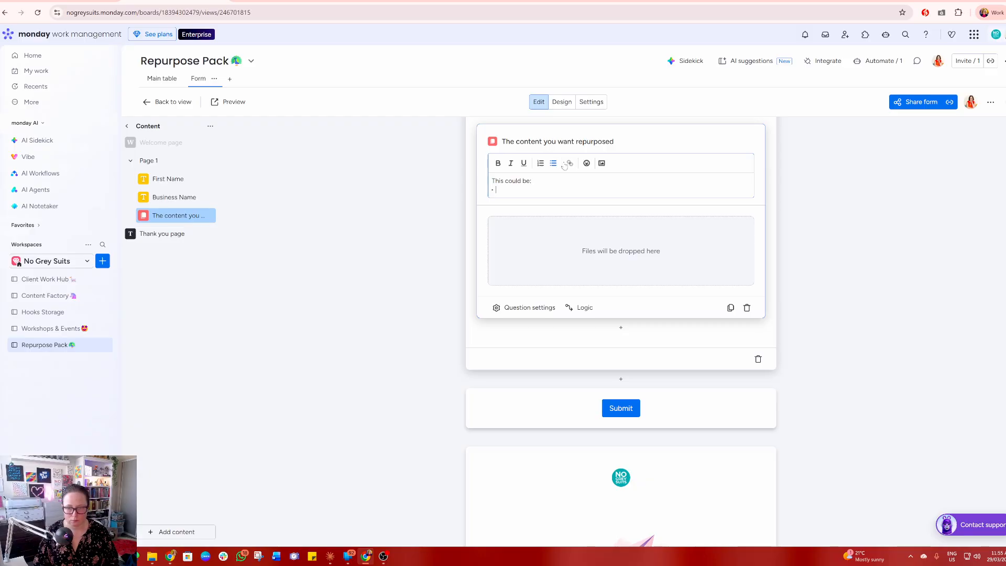
type("A v")
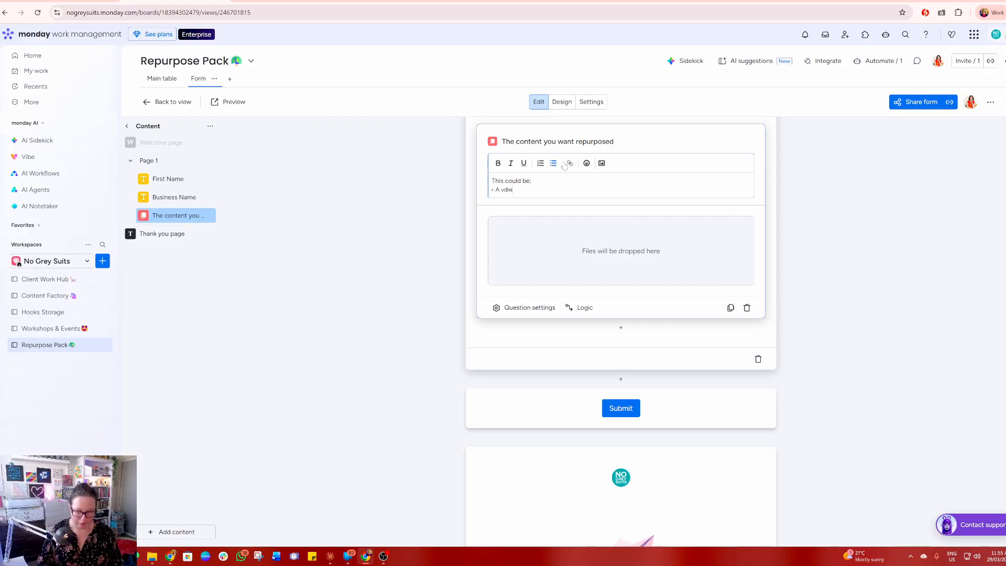
type("ideo recording o")
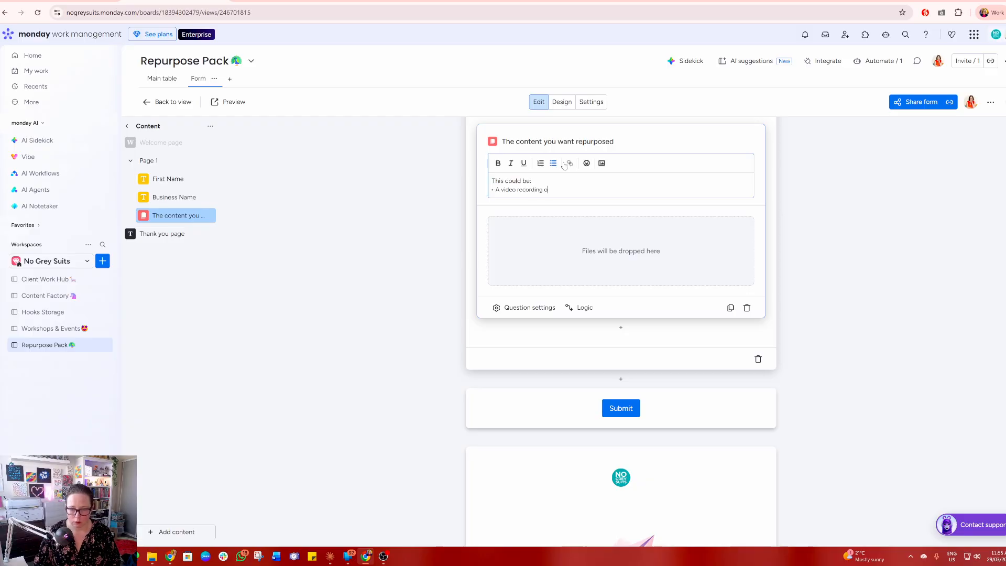
type("r")
type(" a po")
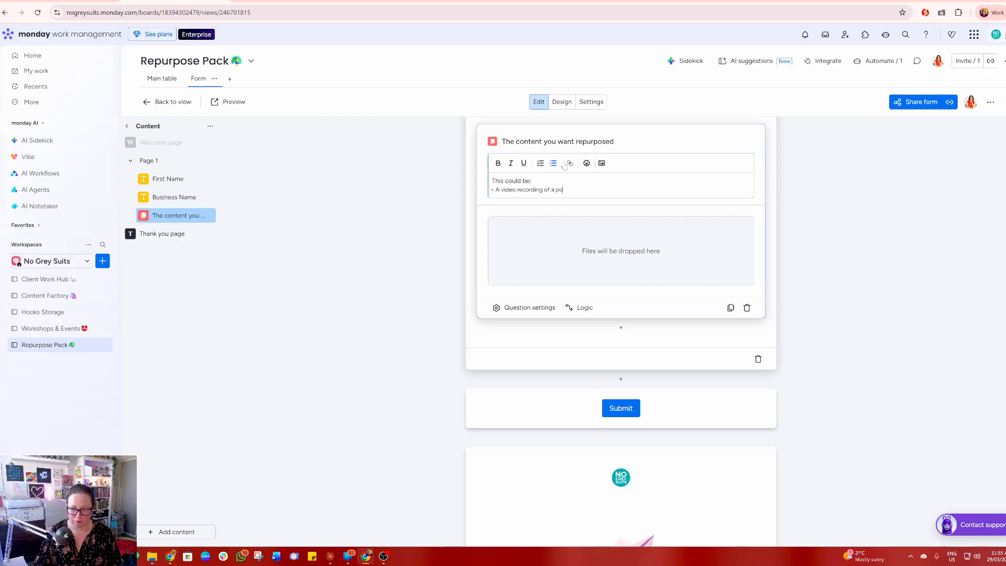
type("dcast or")
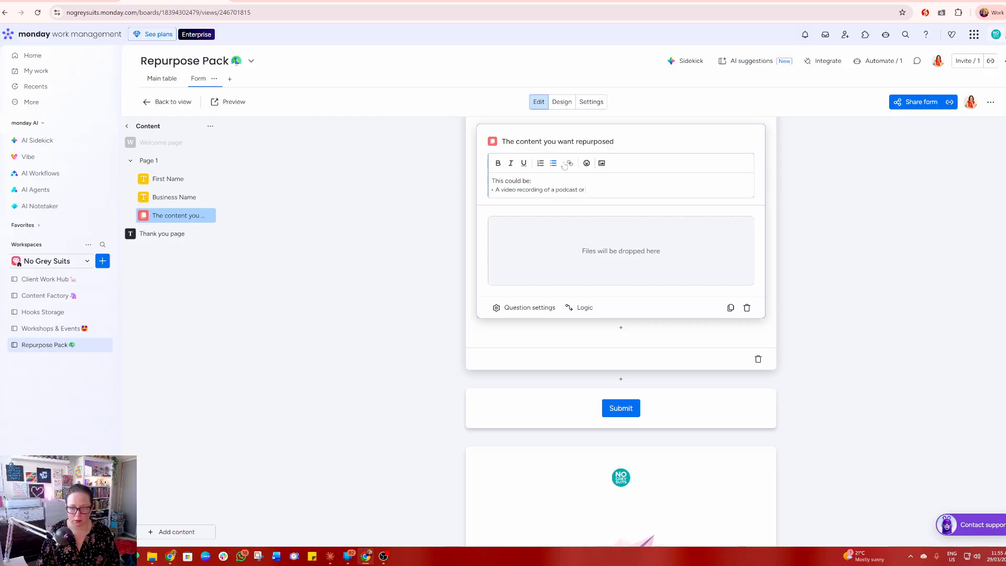
type(" webinar")
Add a second bullet to the description reading "Photos or b-roll/overlay that you think may be useful".
key("Return")
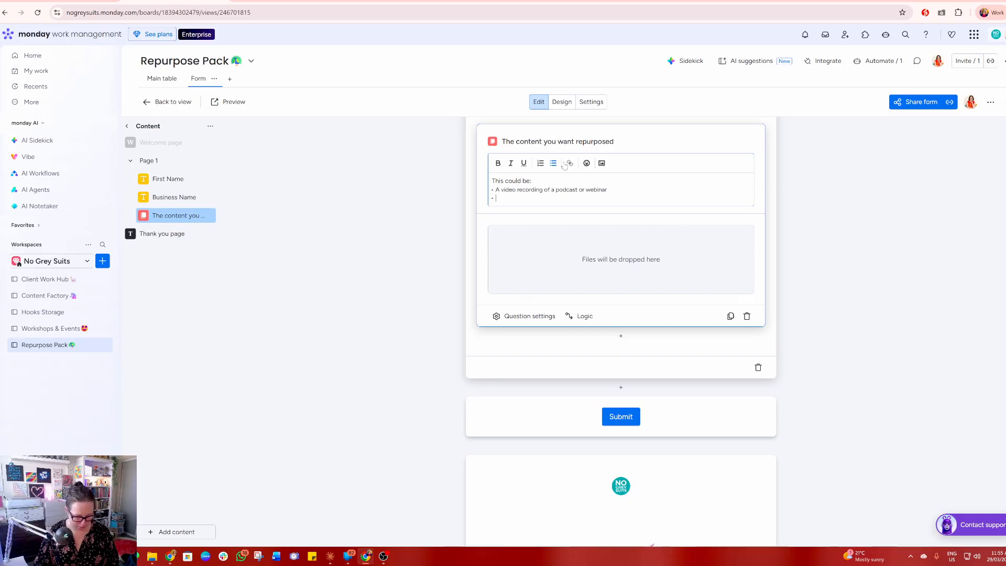
type("Photos or")
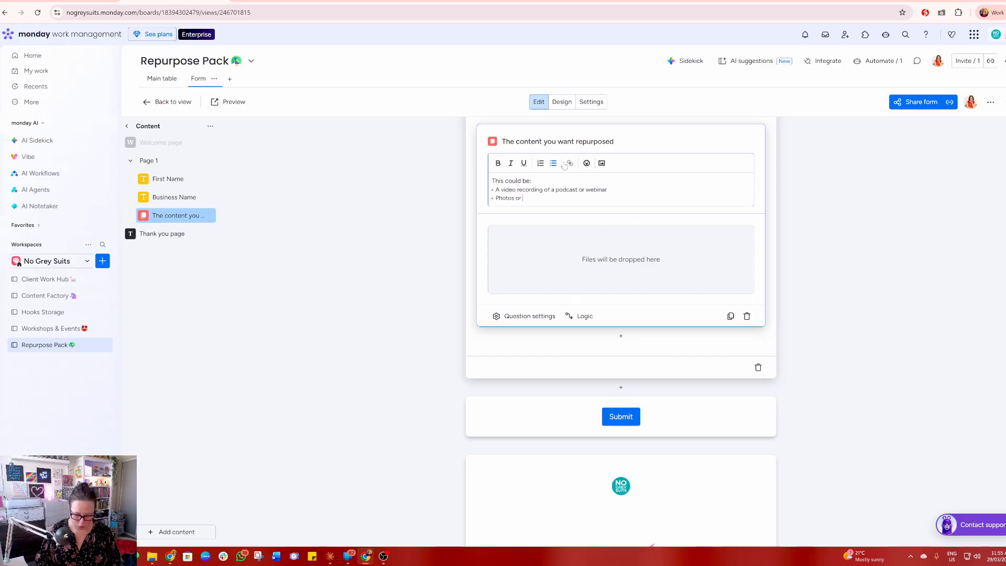
type(" b-roll/overlay that yo")
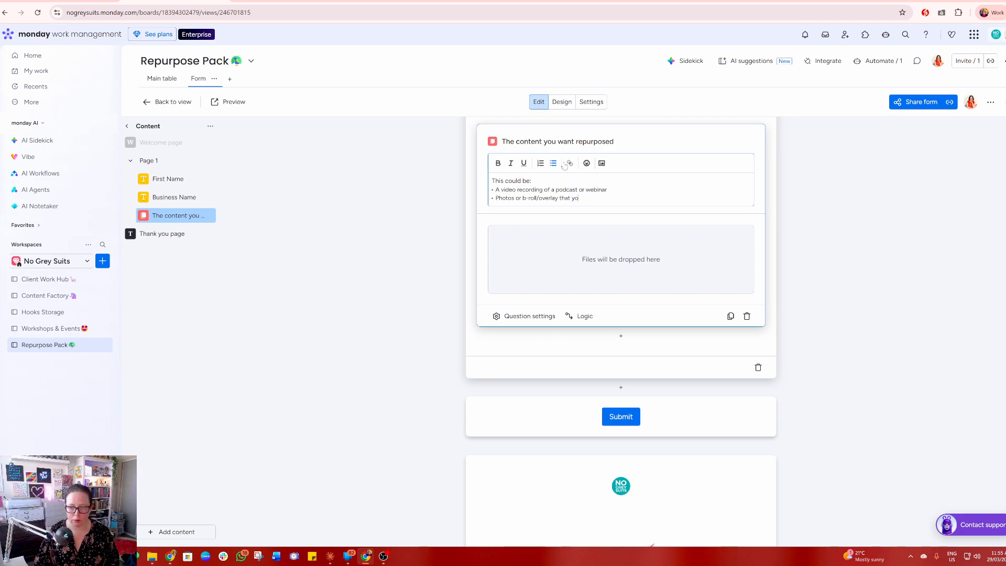
key("BackSpace")
key("BackSpace")
key("BackSpace")
key("BackSpace")
type("you thi")
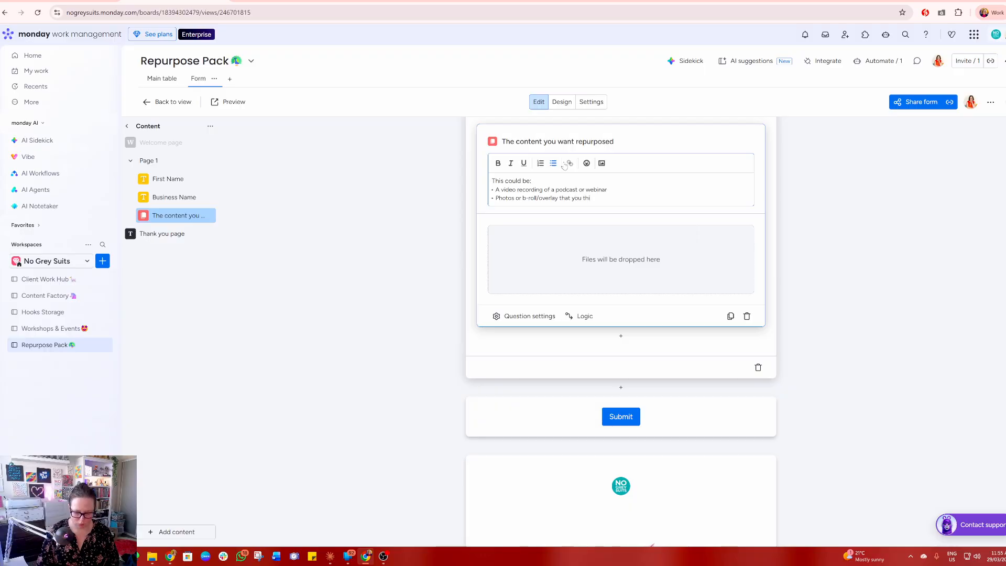
type("nk may be use")
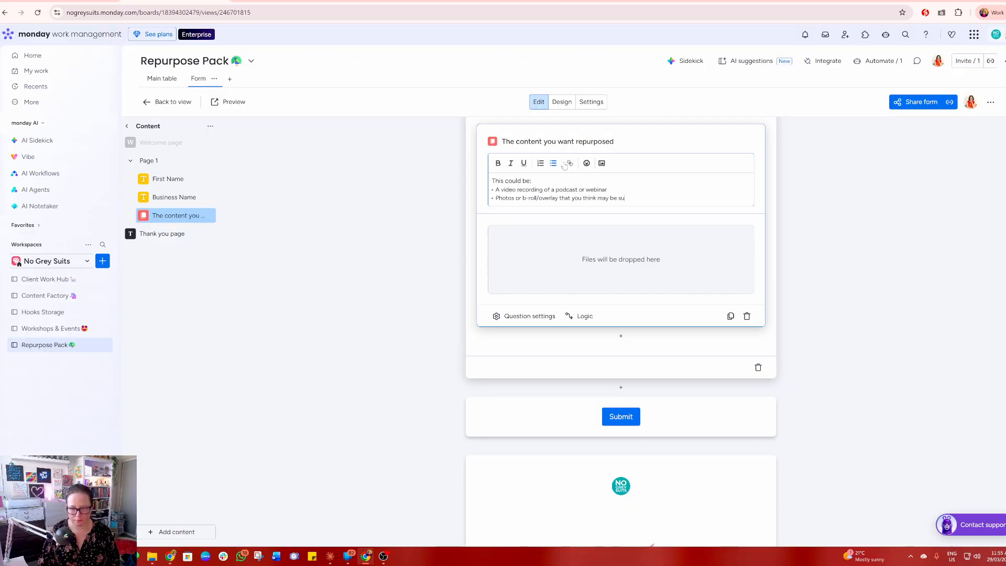
type("ful")
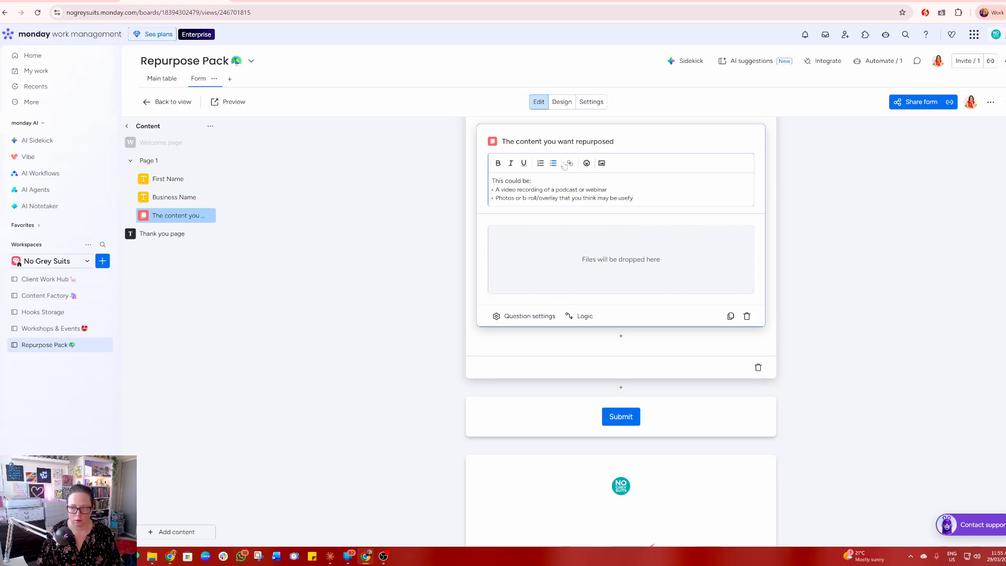
Add a third bullet to the description reading "Document with text content - blog copy, email newsletter copy etc.".
key("Return")
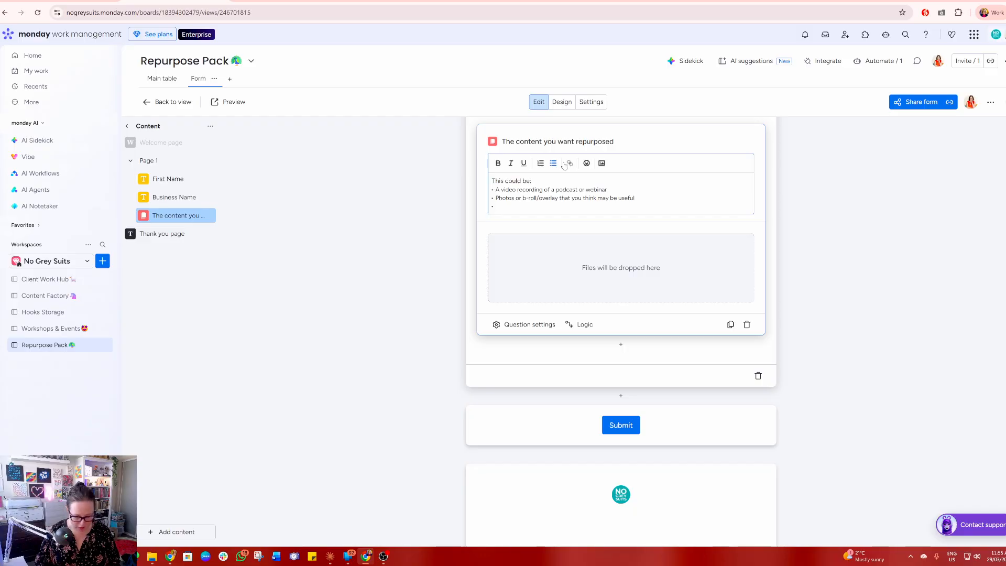
type("Document with ")
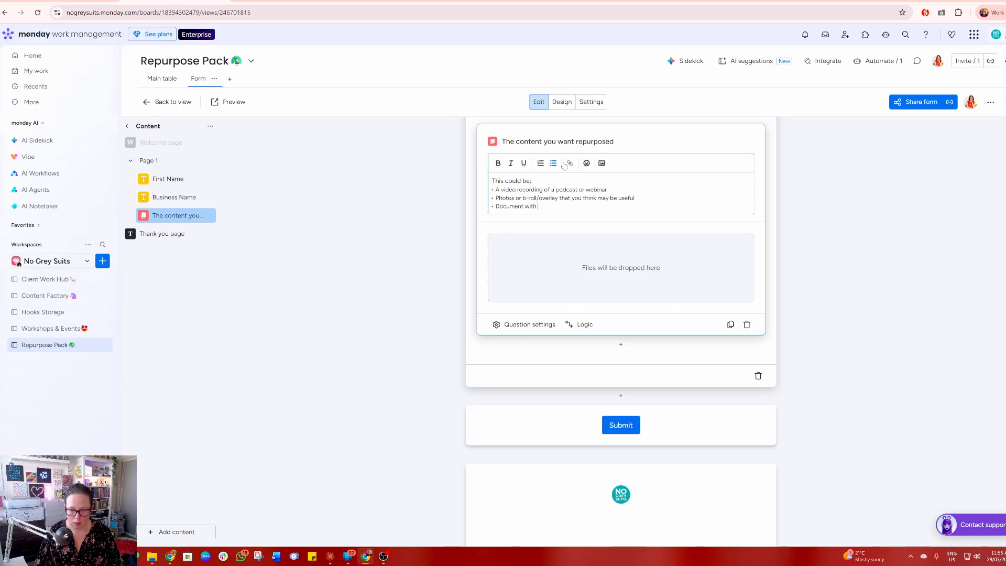
type("t")
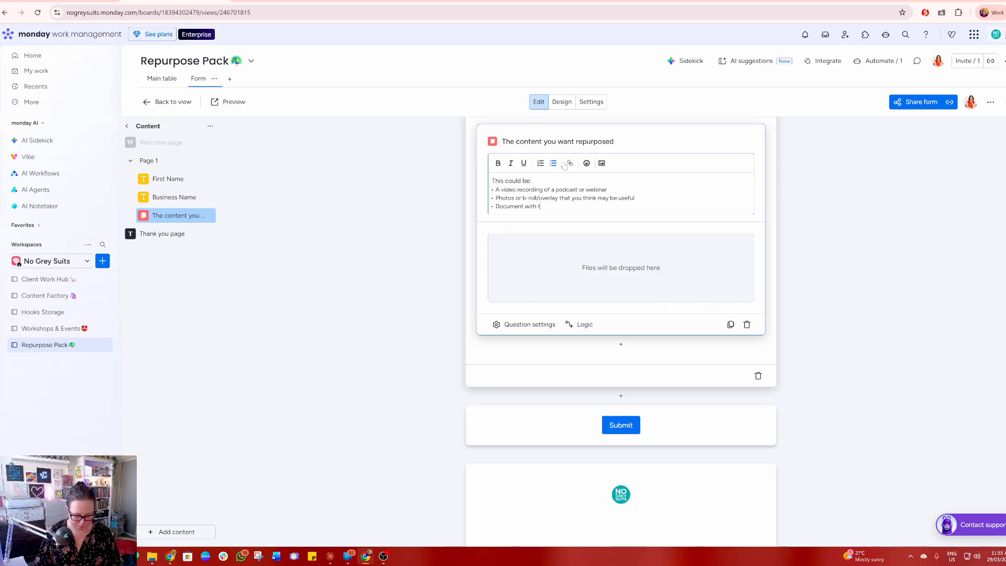
type("ext content - ")
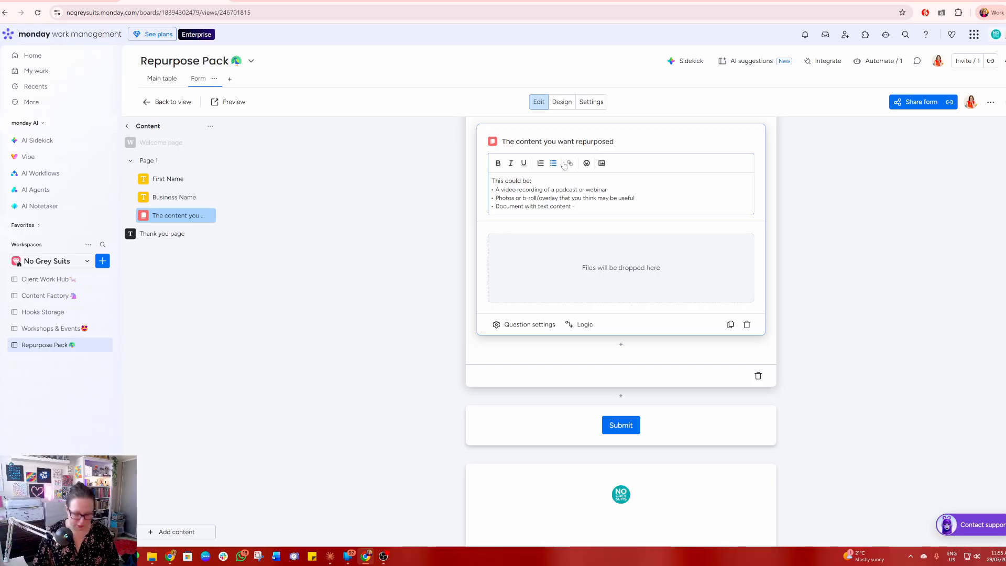
type("blog copy,")
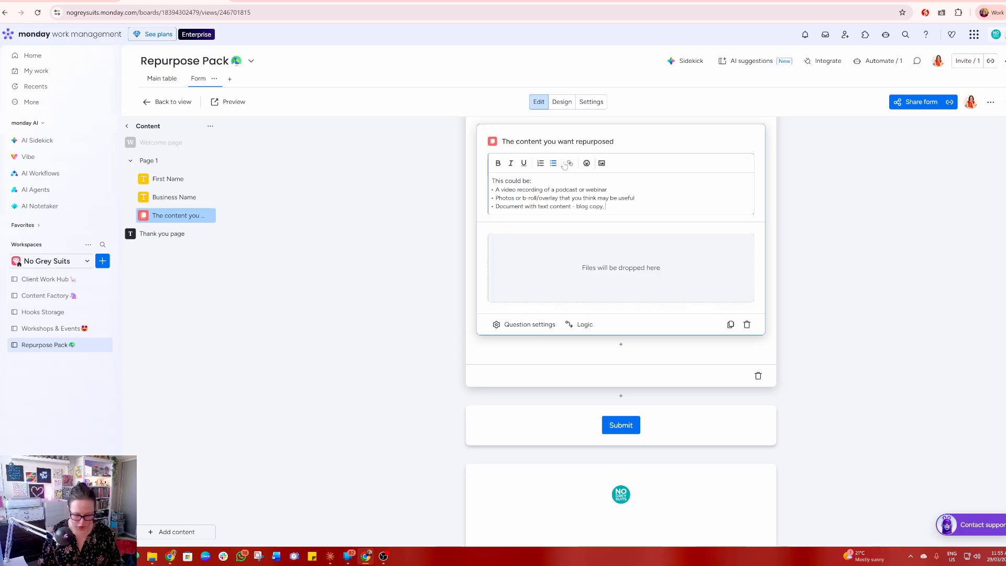
type(" email n")
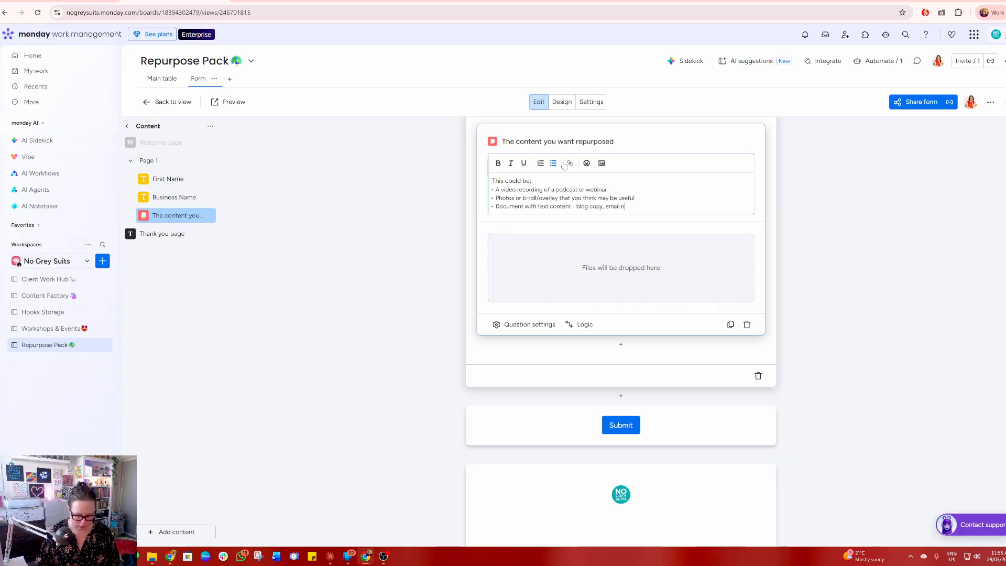
type("ewsletter copy")
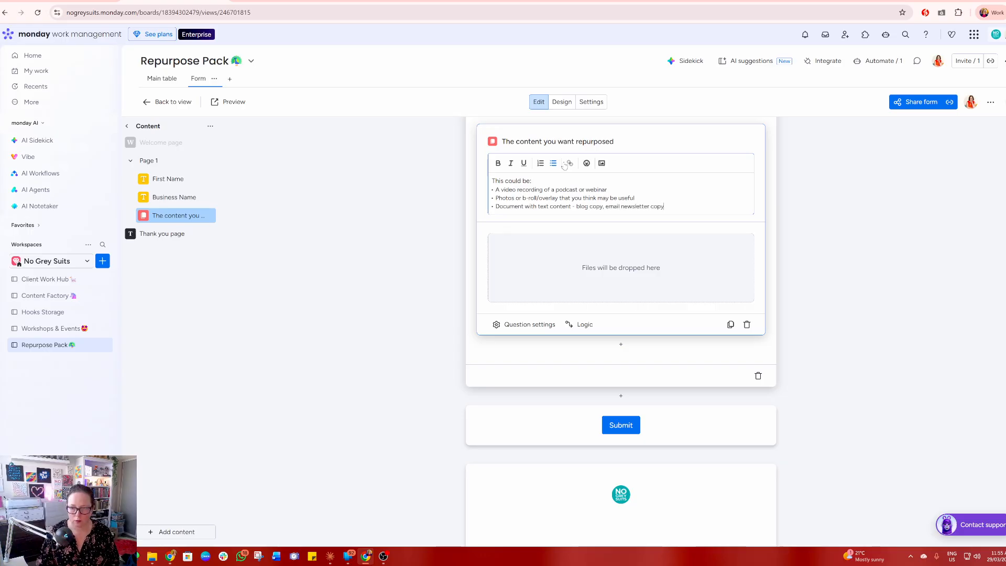
type(" etc.")
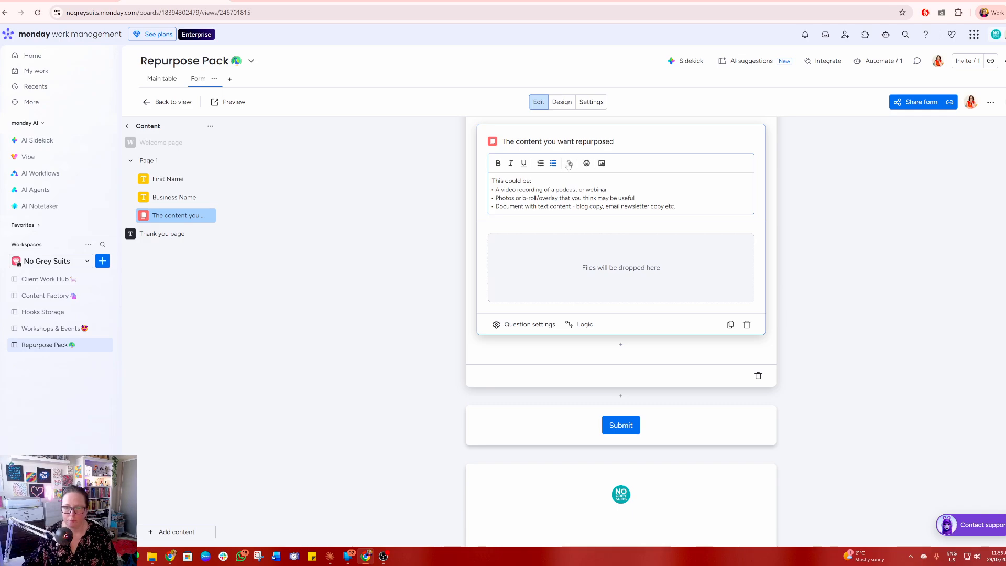
End the bulleted list and, after a blank line, add the closing sentence "You can upload more than one file here.".
key("Return")
key("Return")
type("Y")
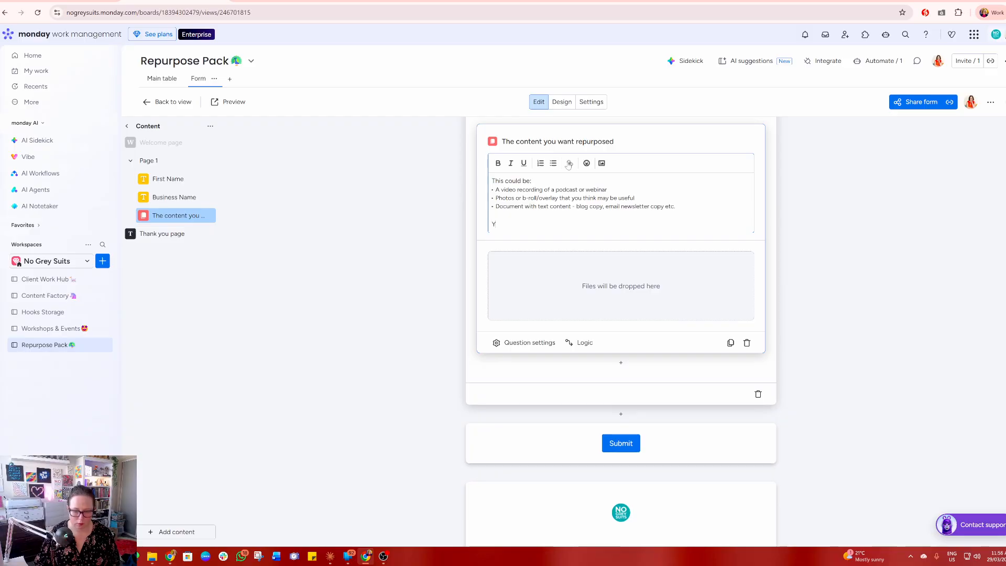
type("ou can upload mo")
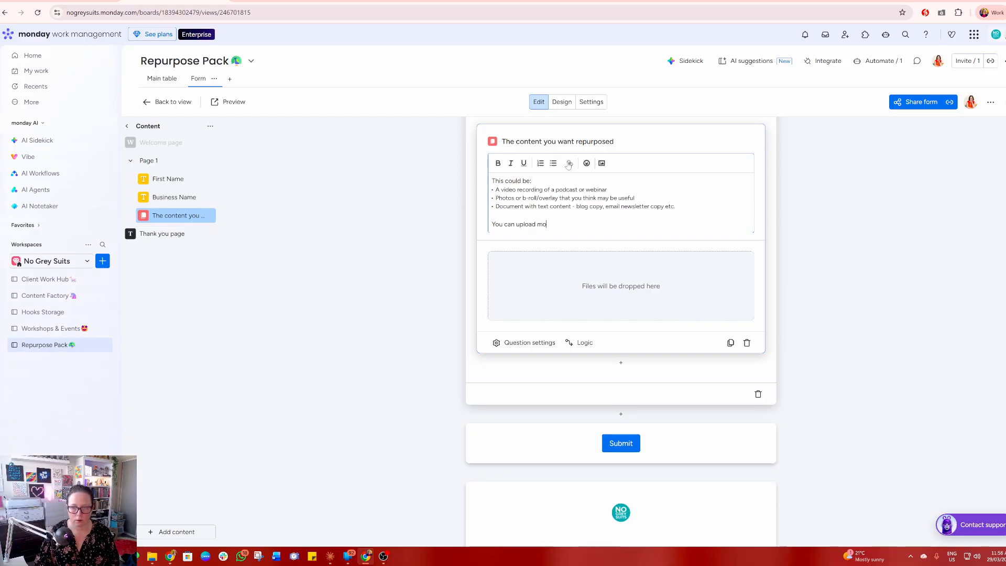
type("re than on")
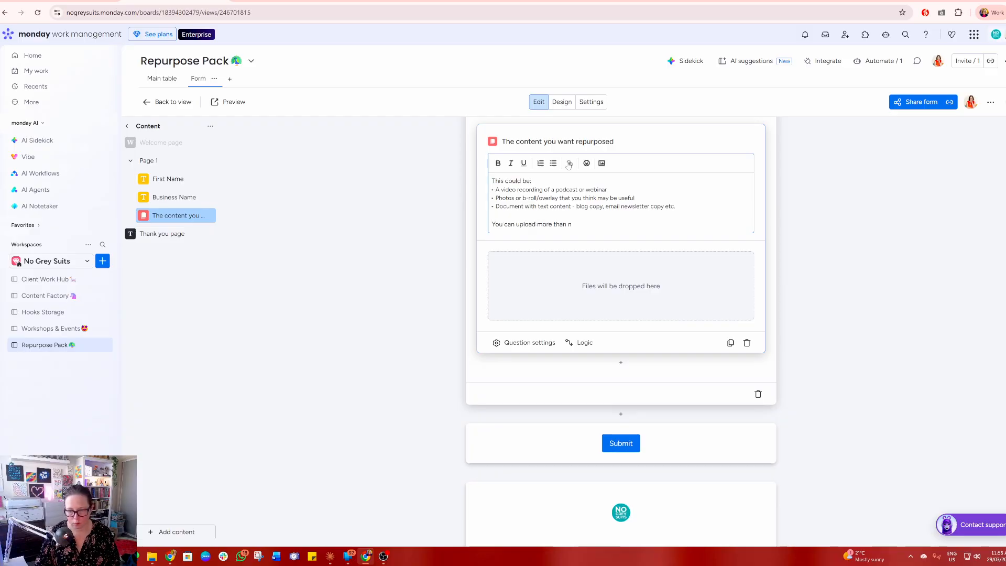
type("e file y")
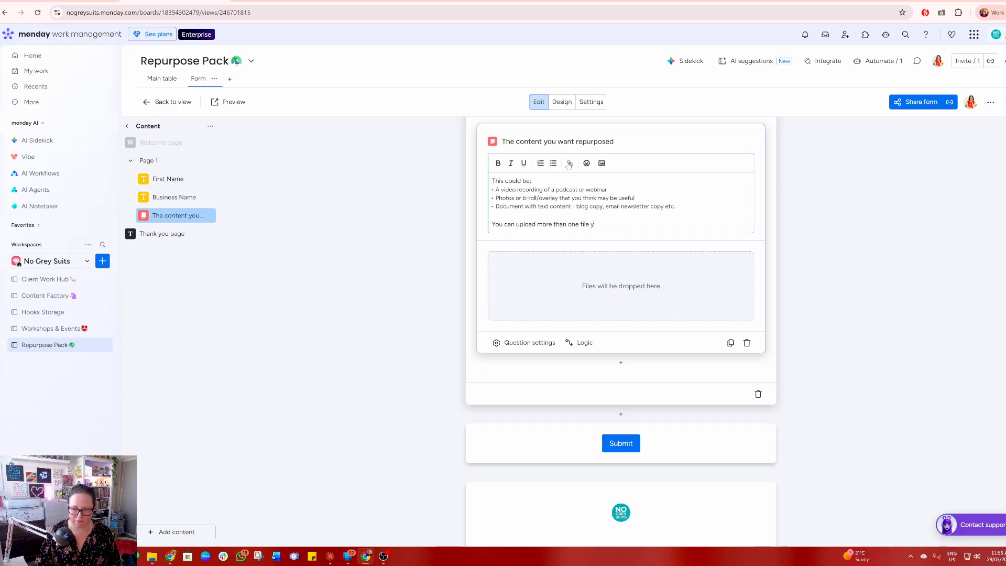
key("BackSpace")
type("here")
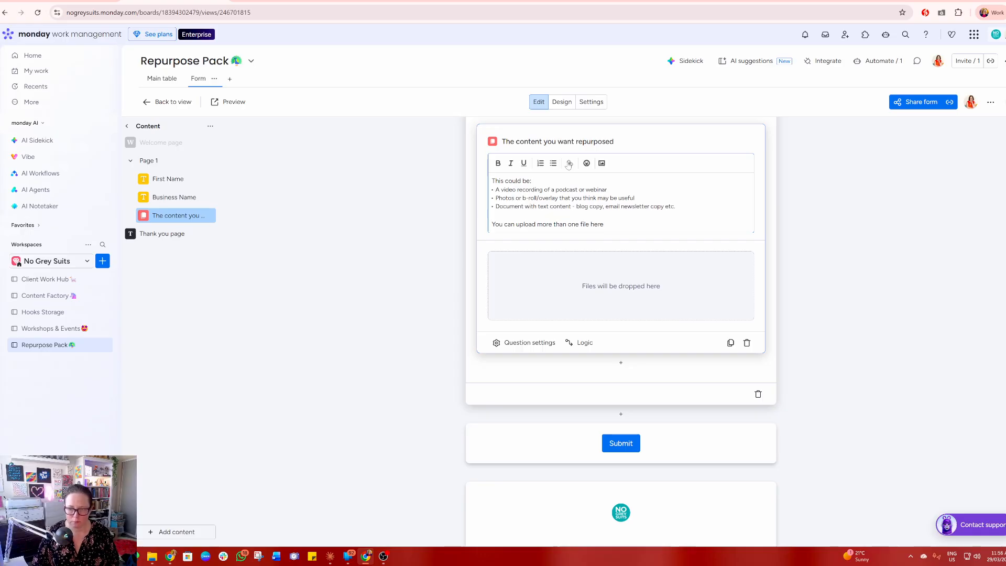
type(",")
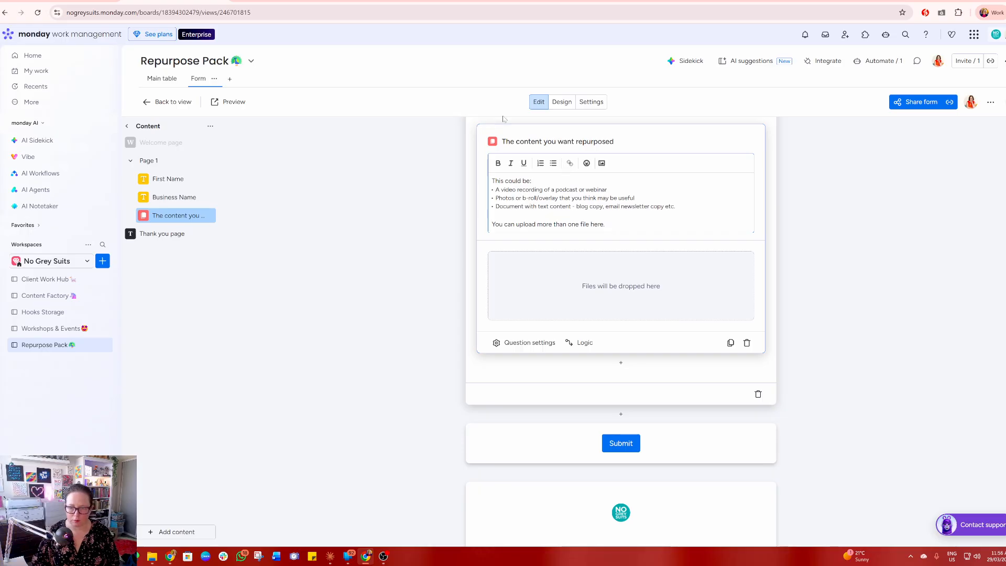
key("BackSpace")
key("BackSpace")
type(".")
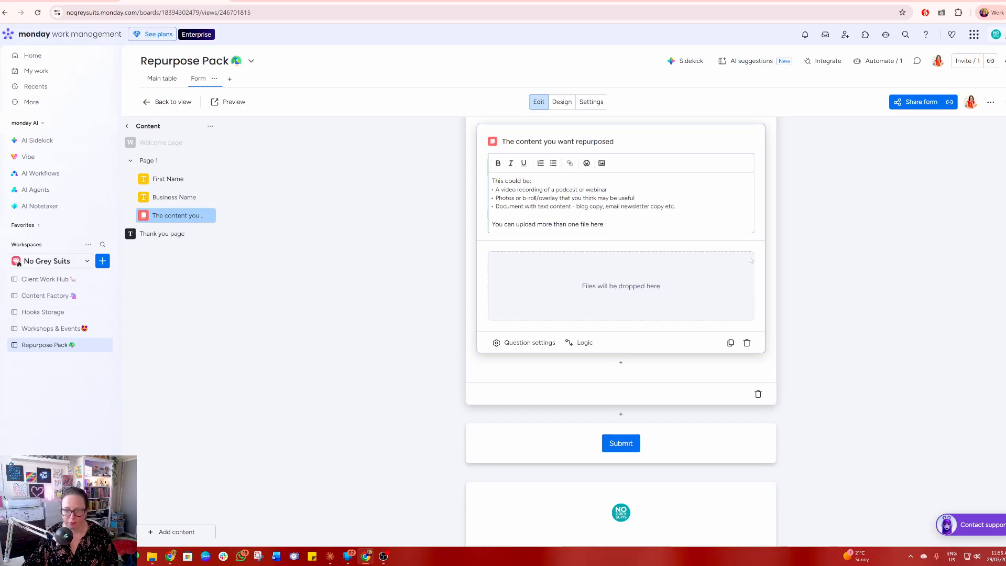
Reopen the content upload question to check its description, and collapse it again.
left_click(785, 211)
scroll(618, 154, "down", 2)
scroll(629, 157, "up", 3)
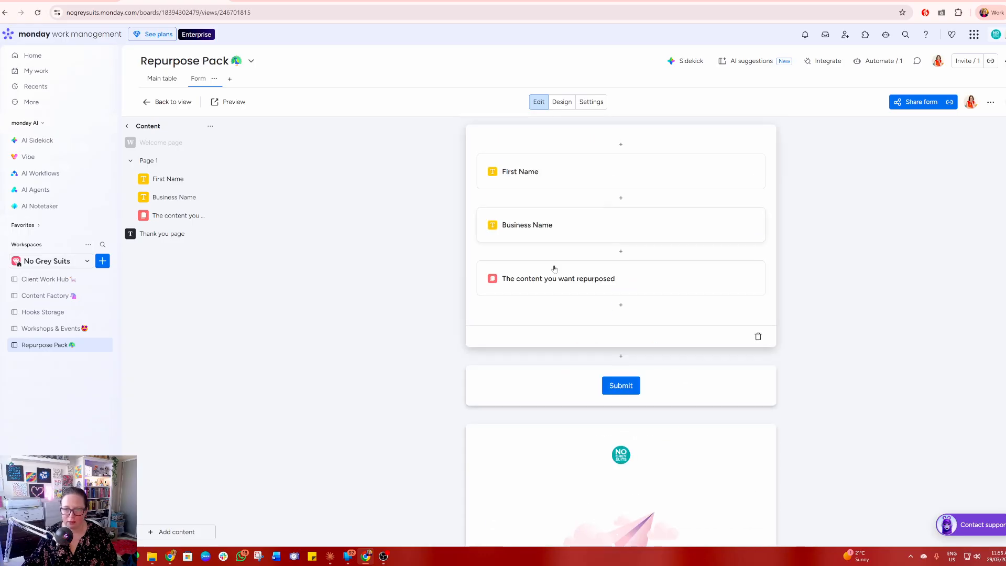
left_click(603, 281)
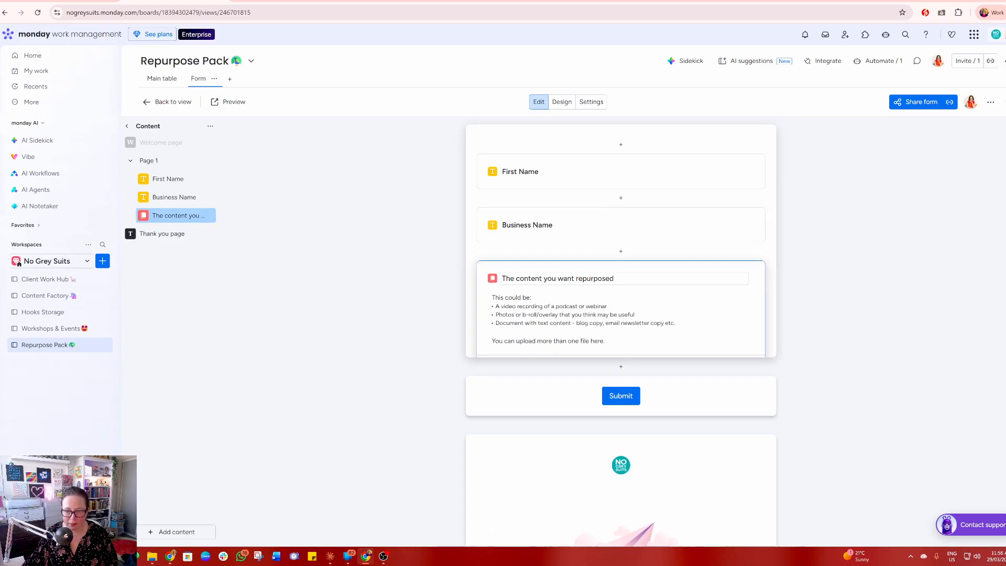
left_click(784, 306)
scroll(623, 309, "up", 3)
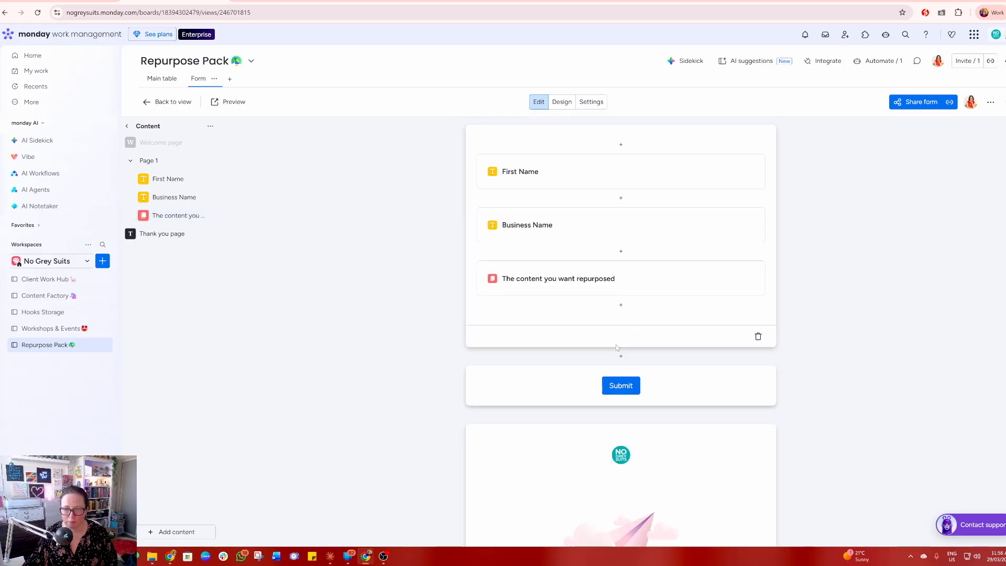
Add a File question below the content upload question and title it "You Logo & Branding Assets".
left_click(621, 307)
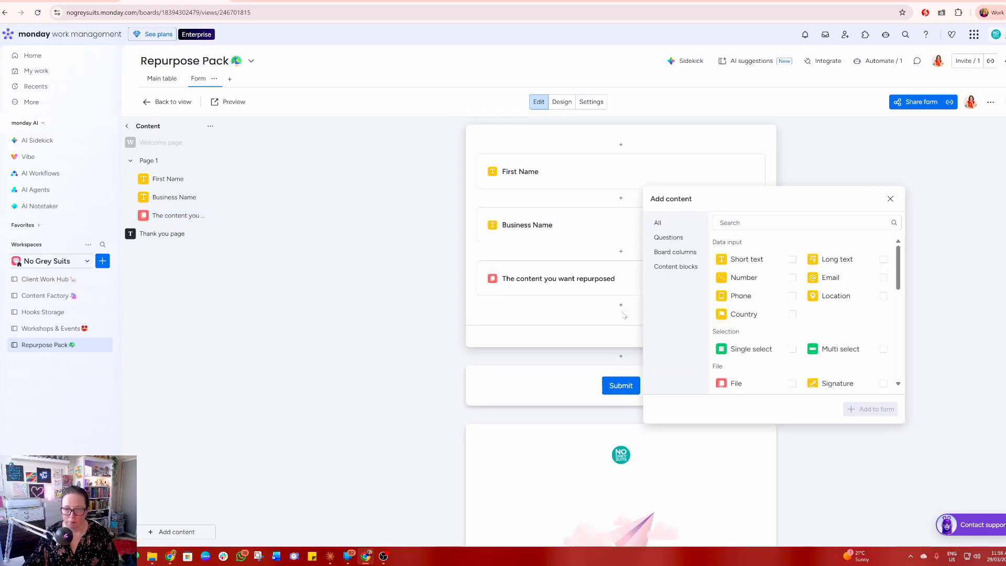
left_click(746, 383)
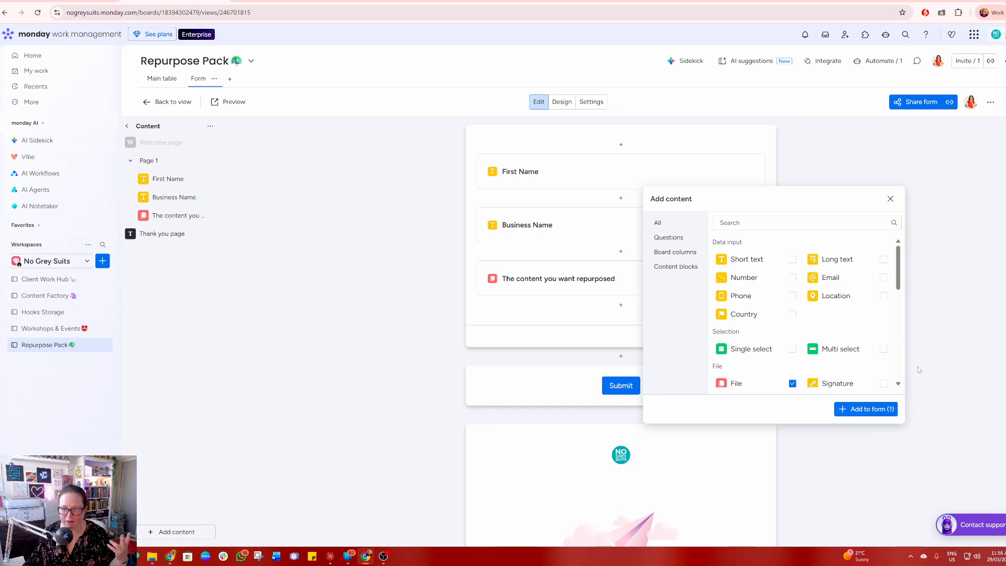
left_click(874, 410)
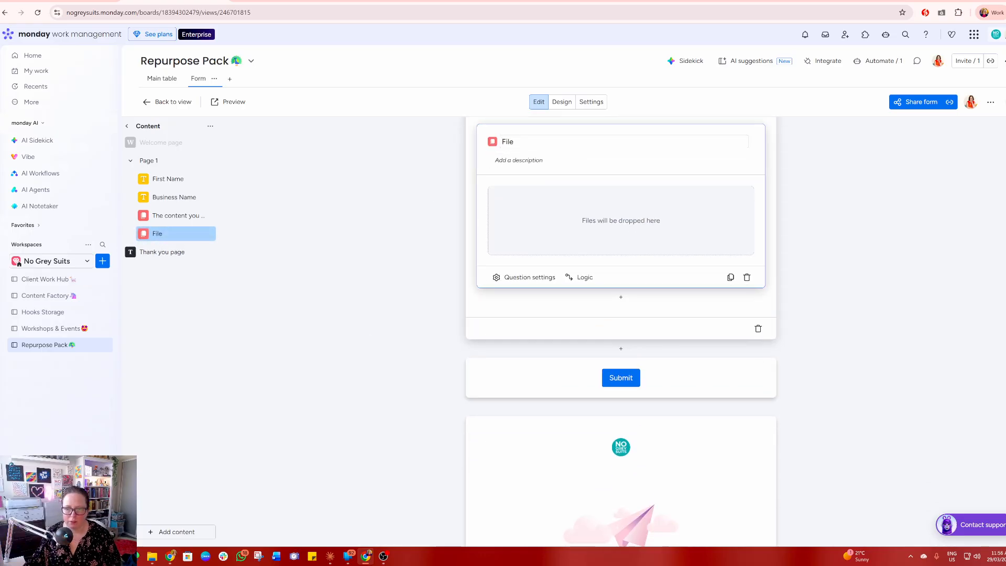
type("You Logo ")
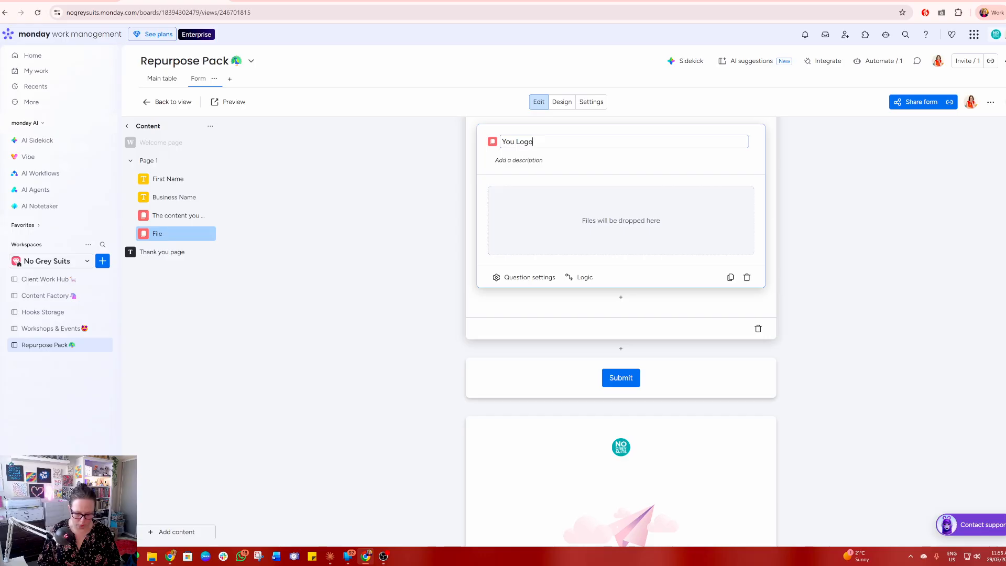
type("& Bran")
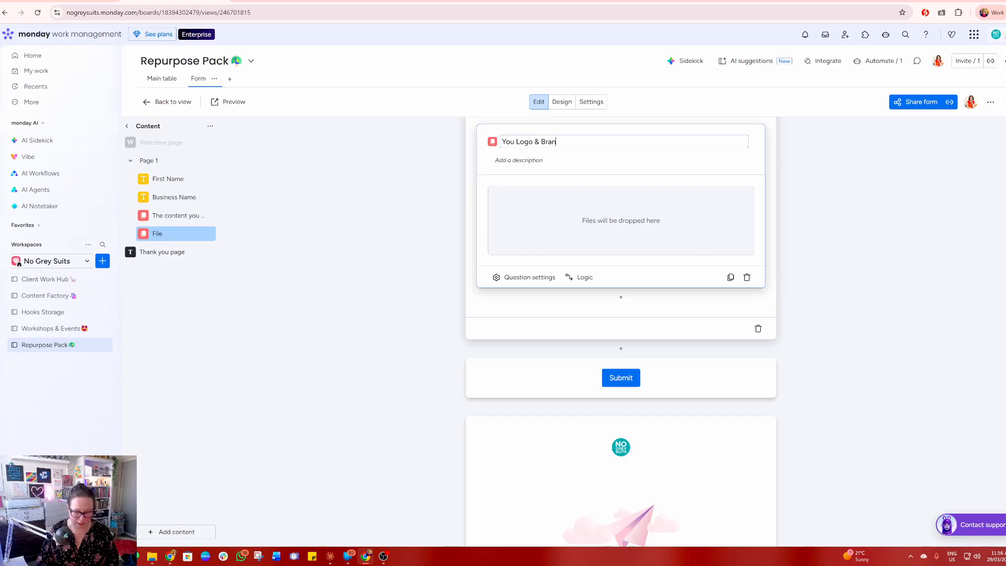
type("ding Assets")
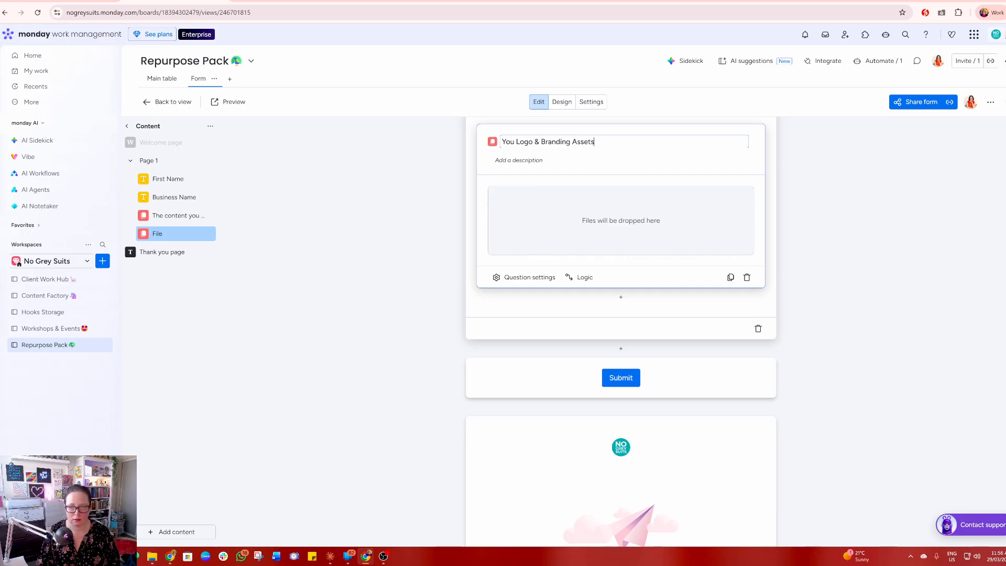
Give the branding assets question the description "A clean logo file, hi-res, transparent background if you have.".
left_click(515, 163)
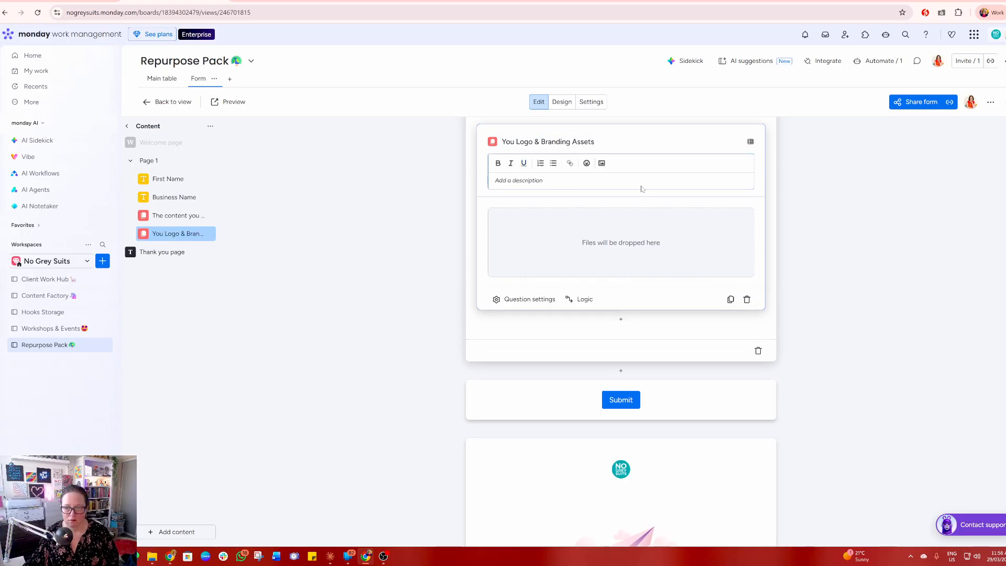
type("A clean")
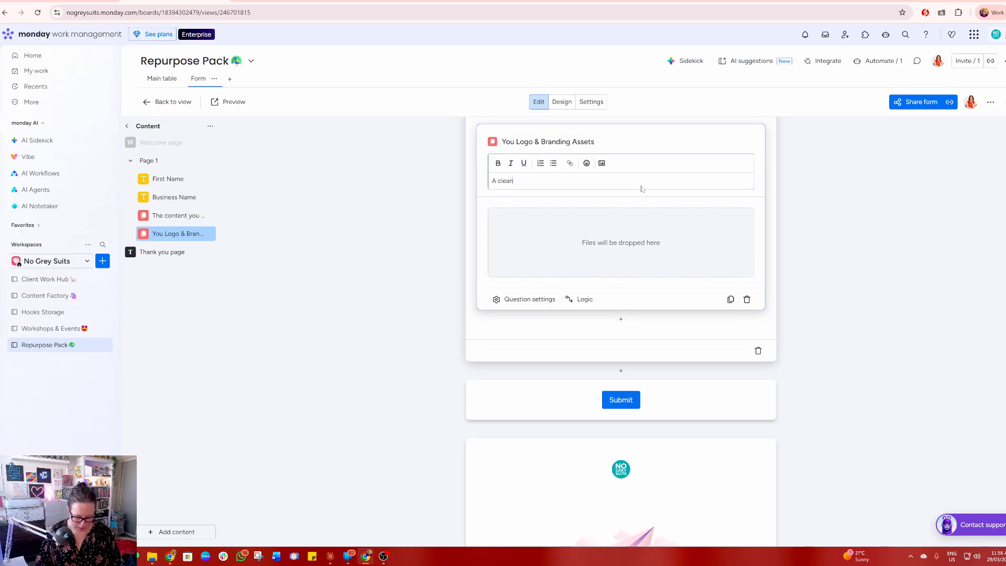
type(" logofile")
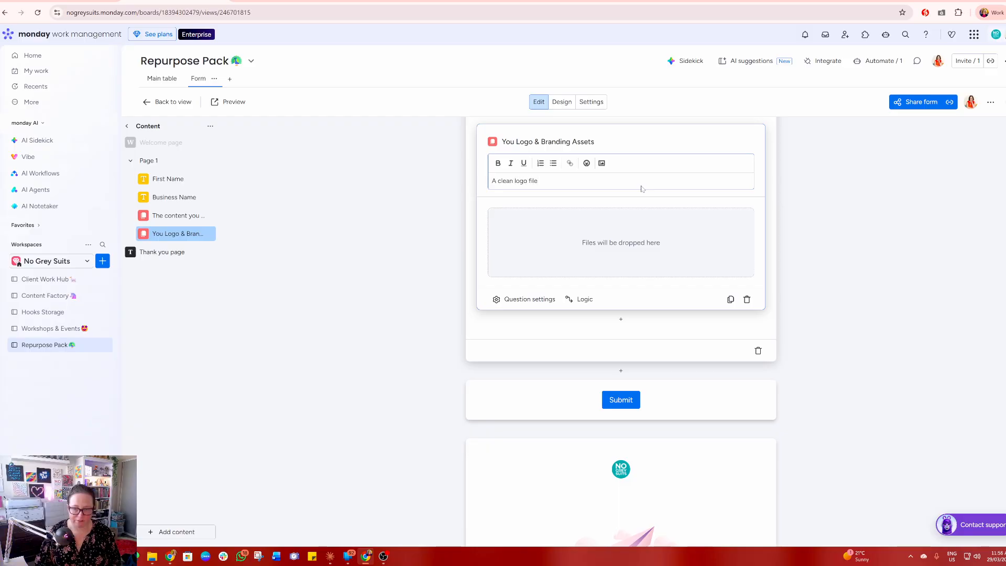
type(", hiu-res")
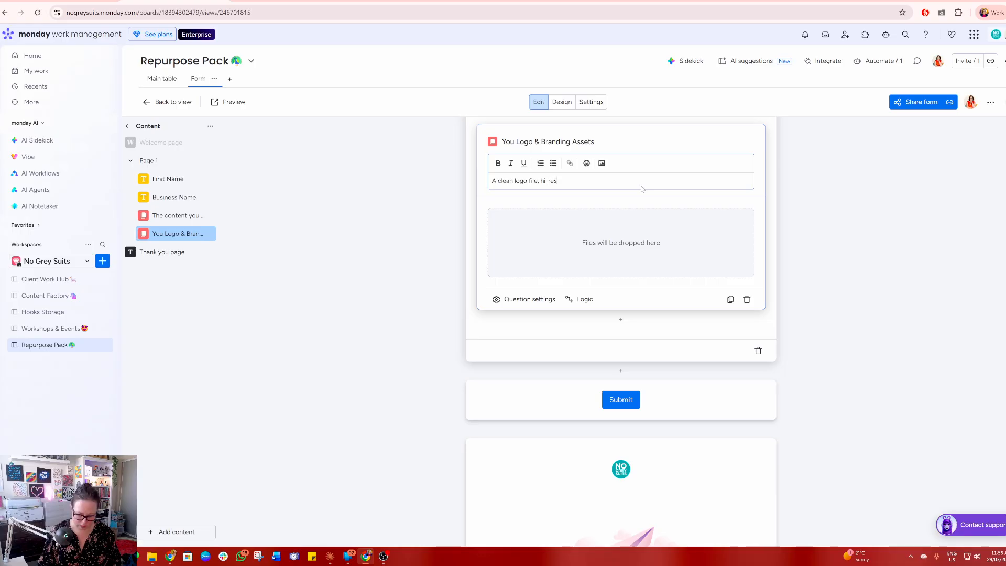
type(", transparent")
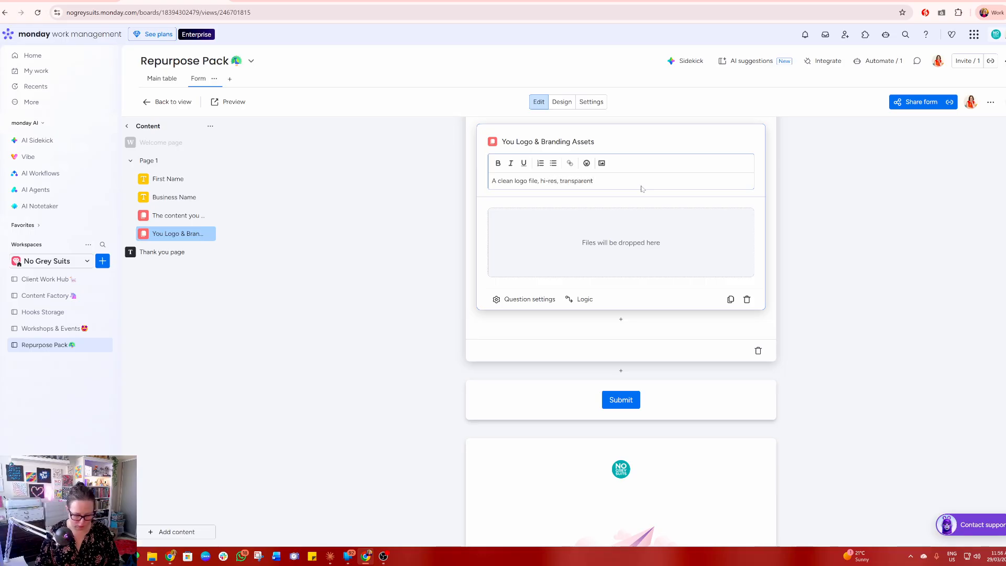
type(" back")
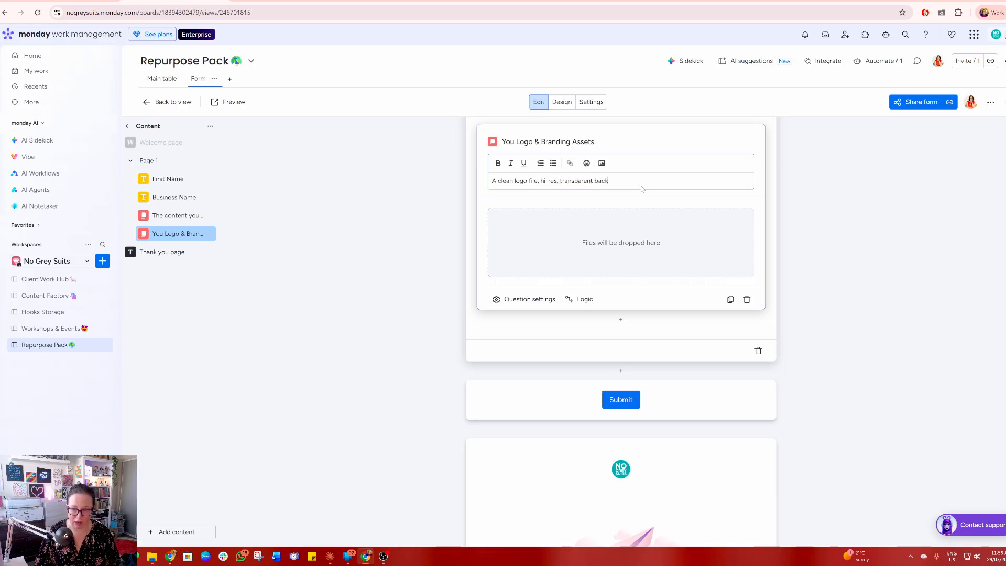
type("ground if you have.")
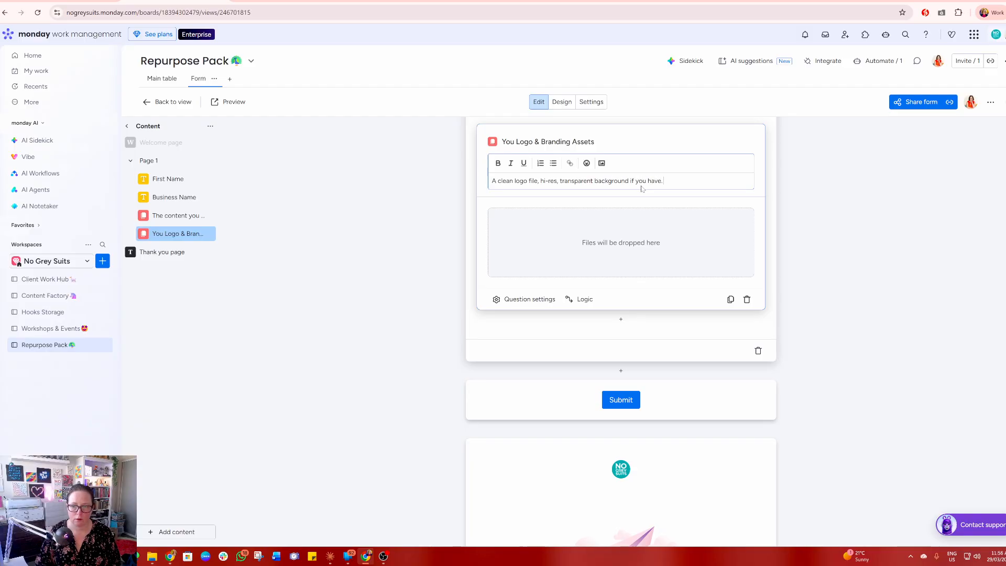
After a blank line in the branding assets description, add "Your brand guidelines if applicable.".
key("Return")
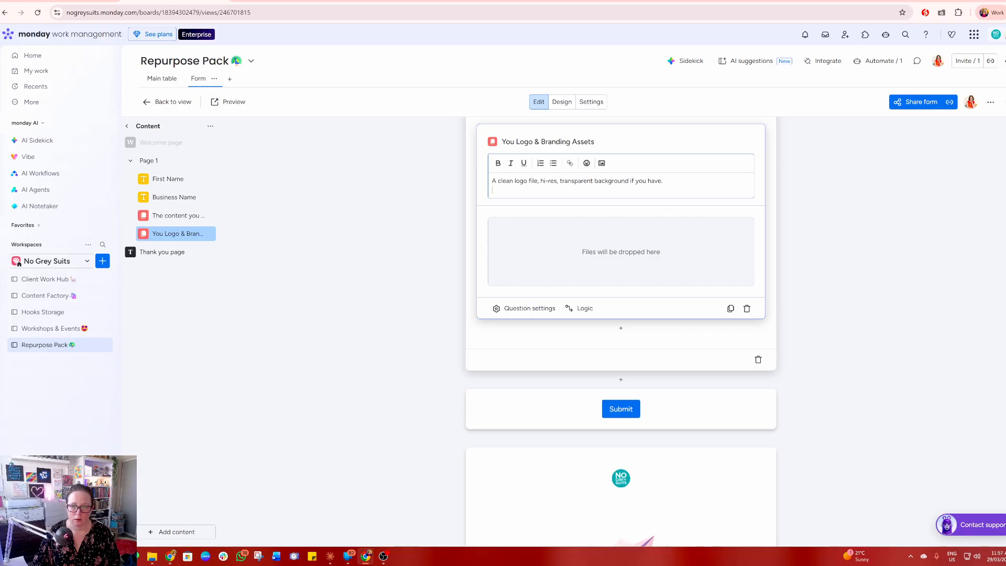
type("Your brand guidelines if")
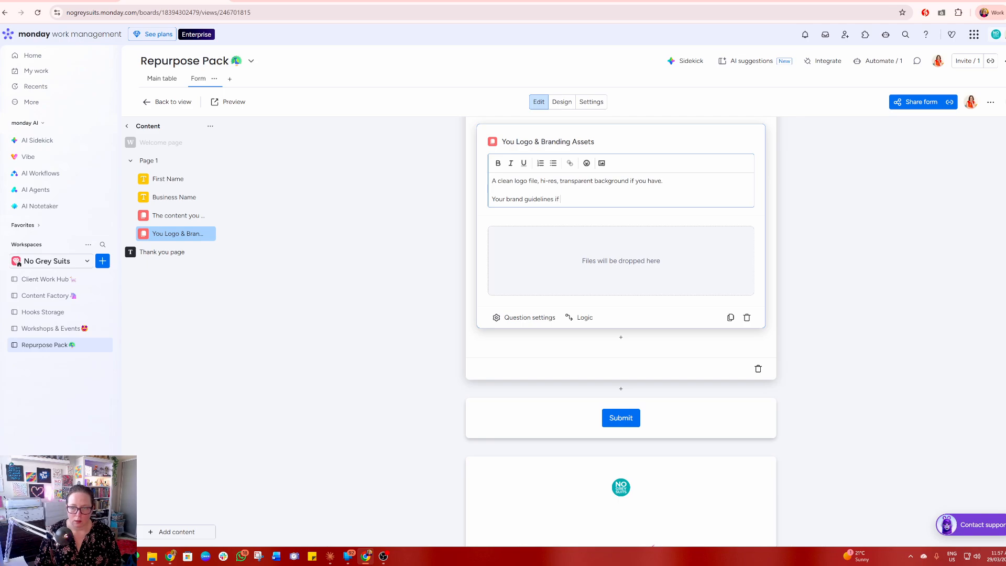
type("a")
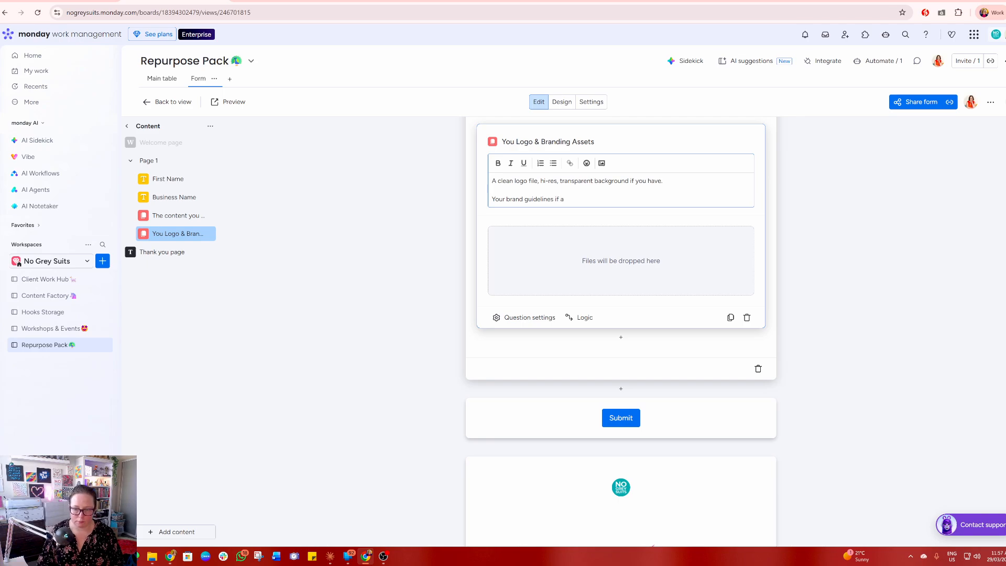
type("pplicable.")
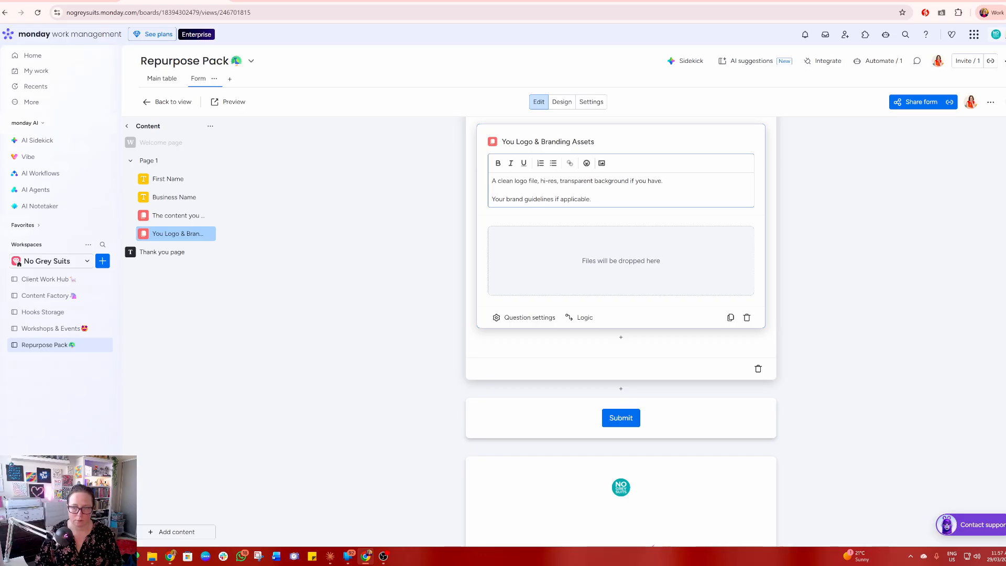
After another blank line, close the description with "You can upload more than one file here." and leave the question.
key("Return")
type("You can")
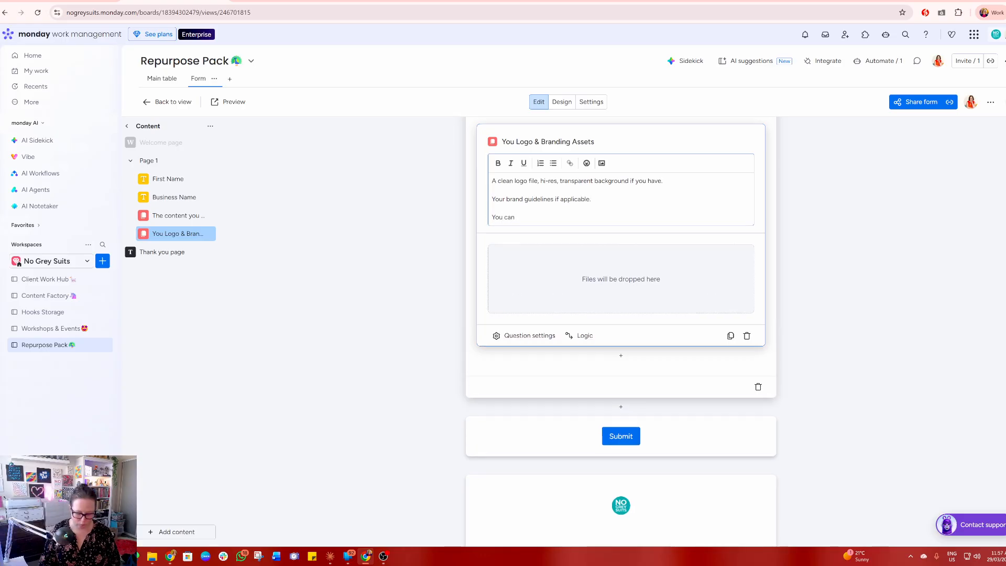
type(" upload")
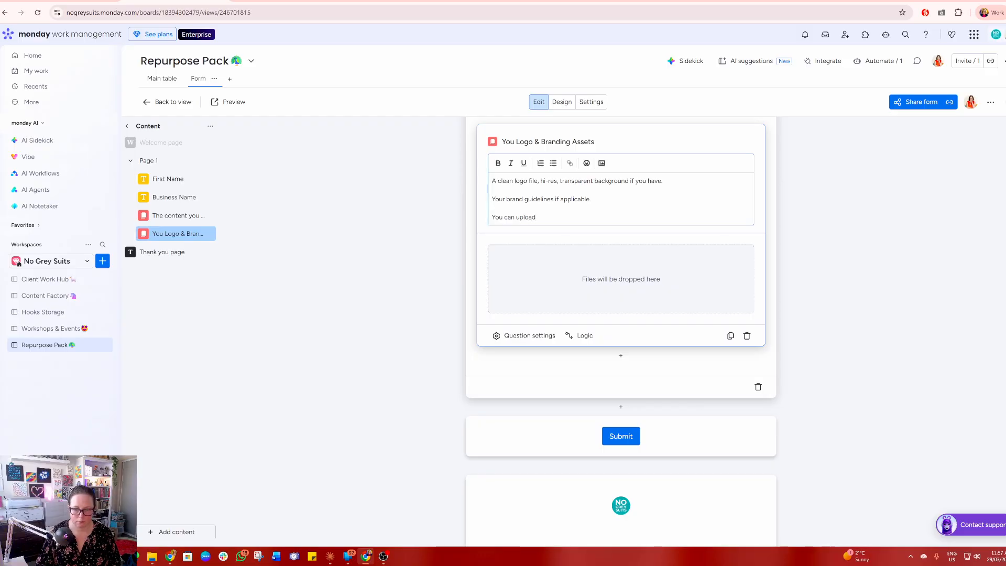
type(" more than one fi")
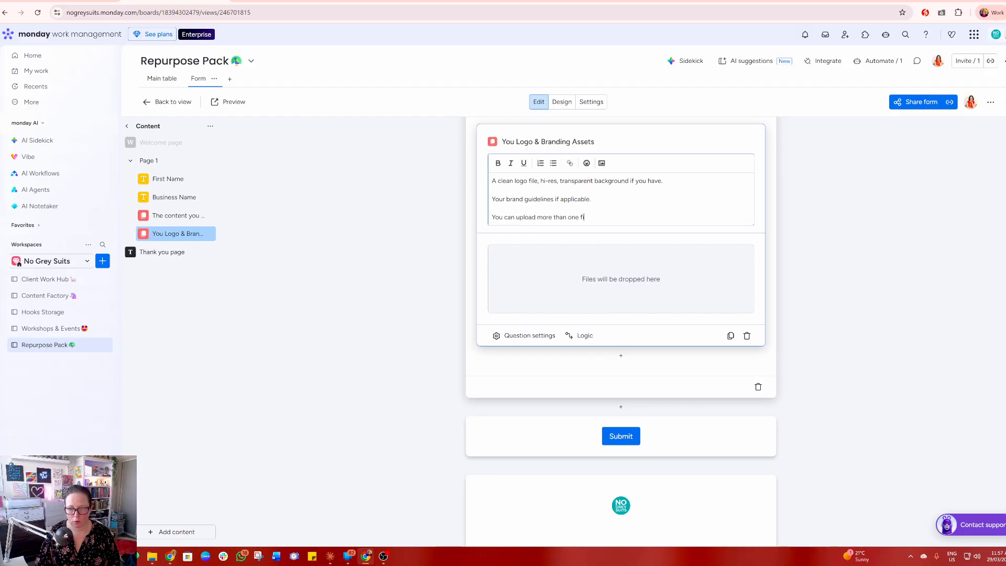
type("le here.")
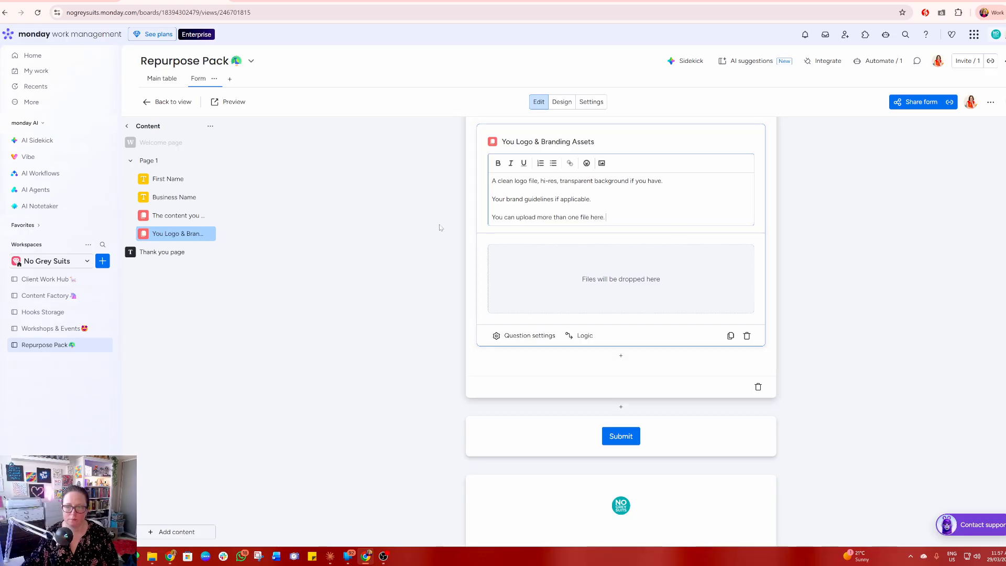
left_click(738, 270)
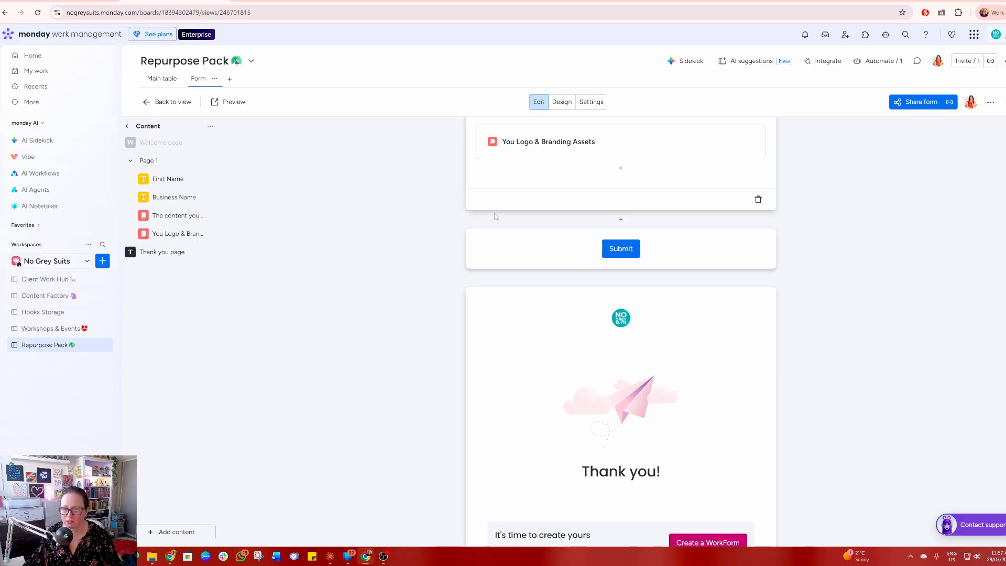
Add an Email question at the end of the form page, below the branding assets question.
scroll(693, 341, "up", 7)
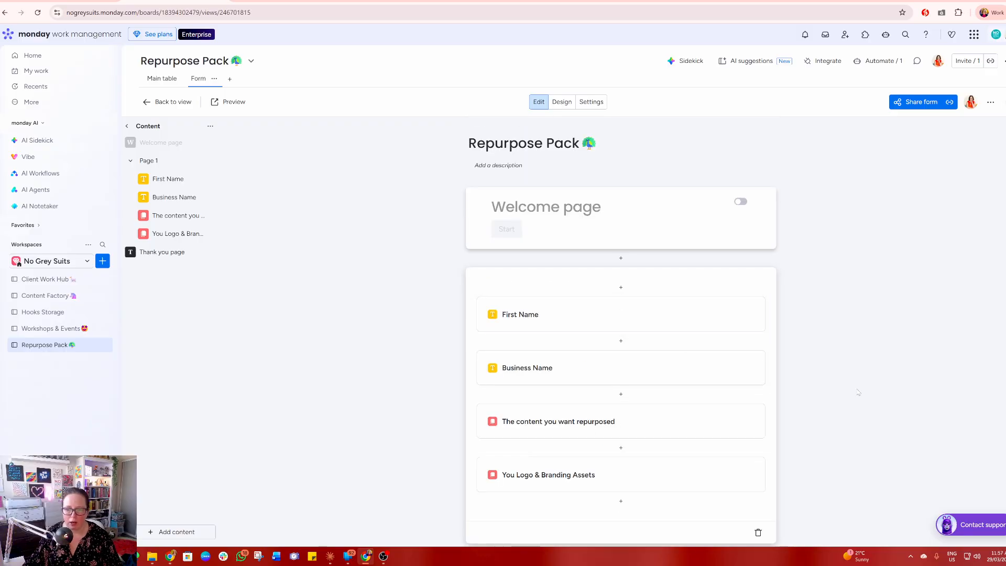
scroll(632, 408, "down", 2)
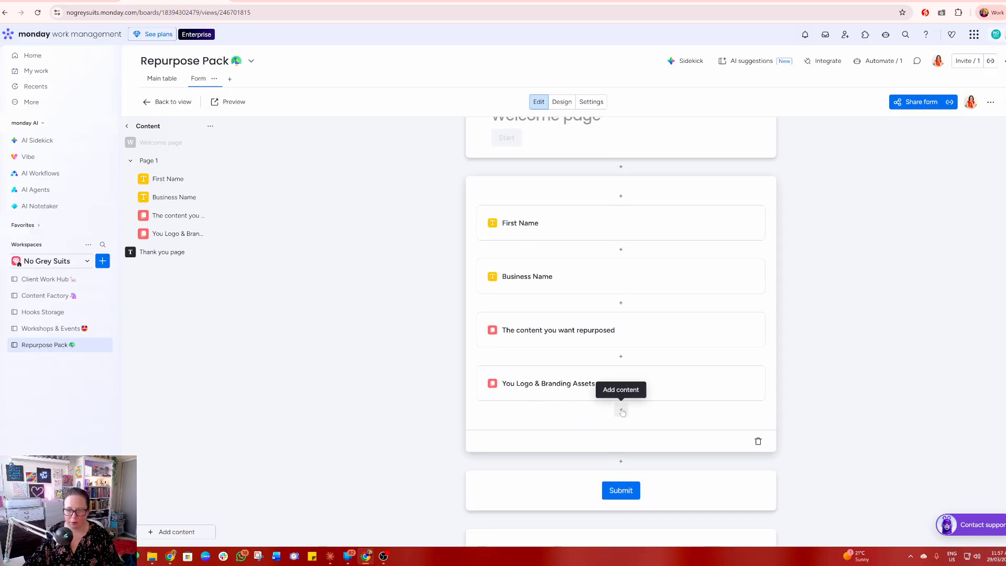
left_click(622, 408)
left_click(884, 382)
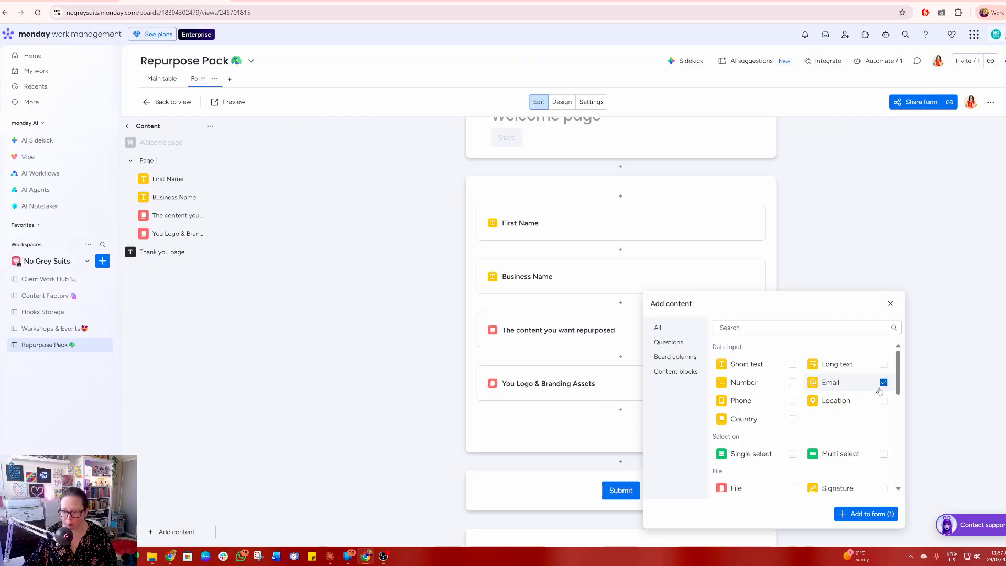
left_click(870, 514)
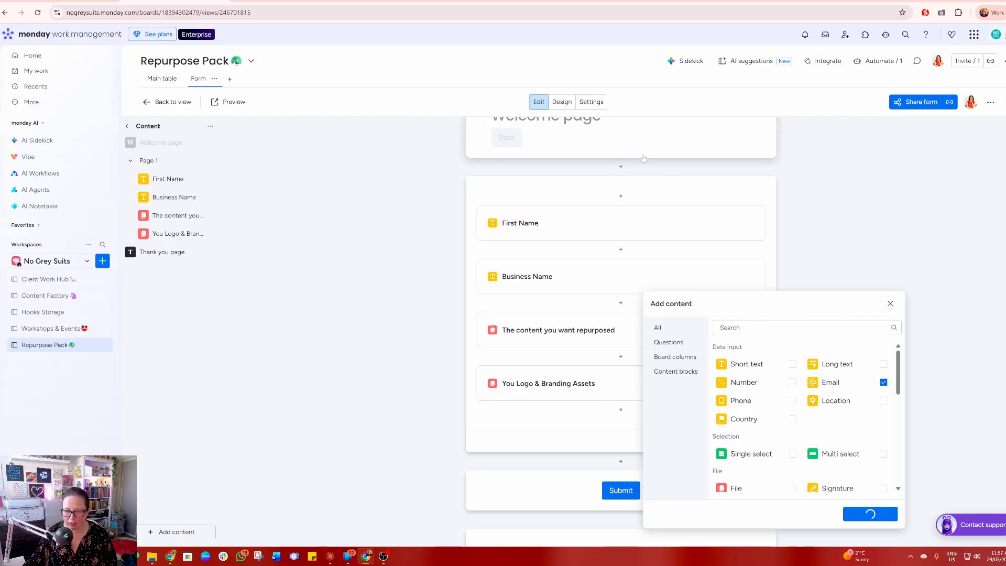
scroll(606, 470, "down", 5)
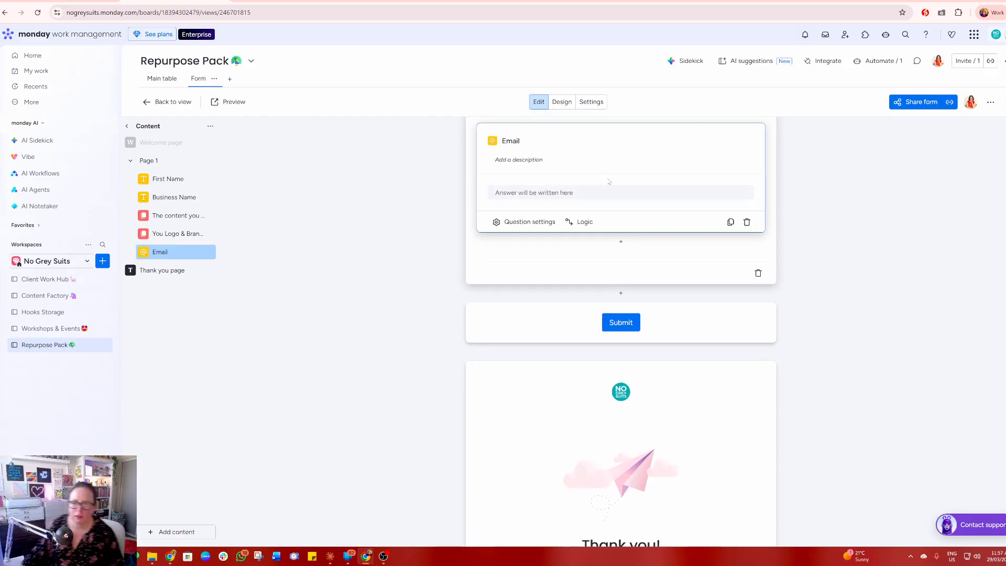
Move the Email question up between Business Name and the content upload question, and collapse it.
scroll(662, 355, "up", 3)
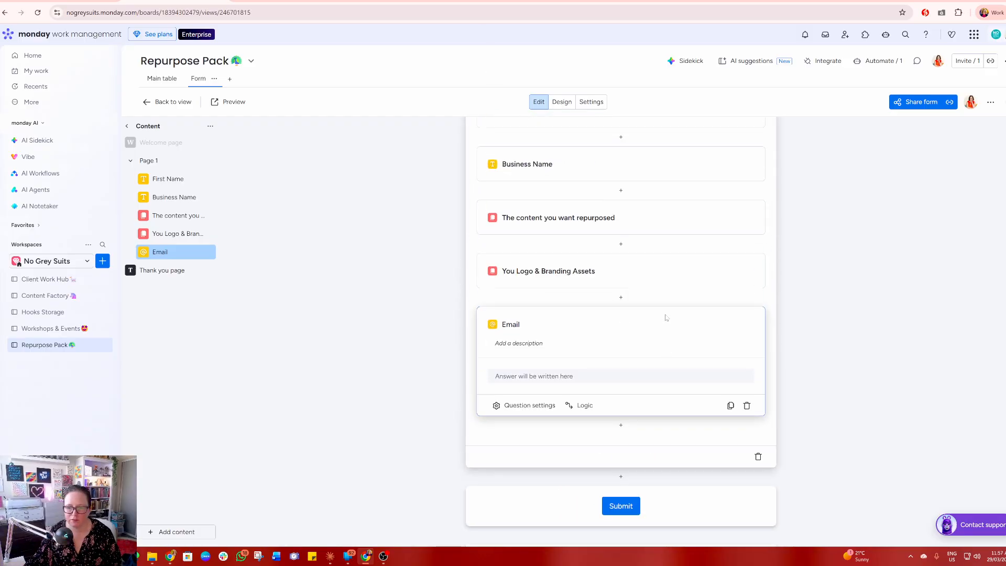
left_click_drag(176, 255, 195, 215)
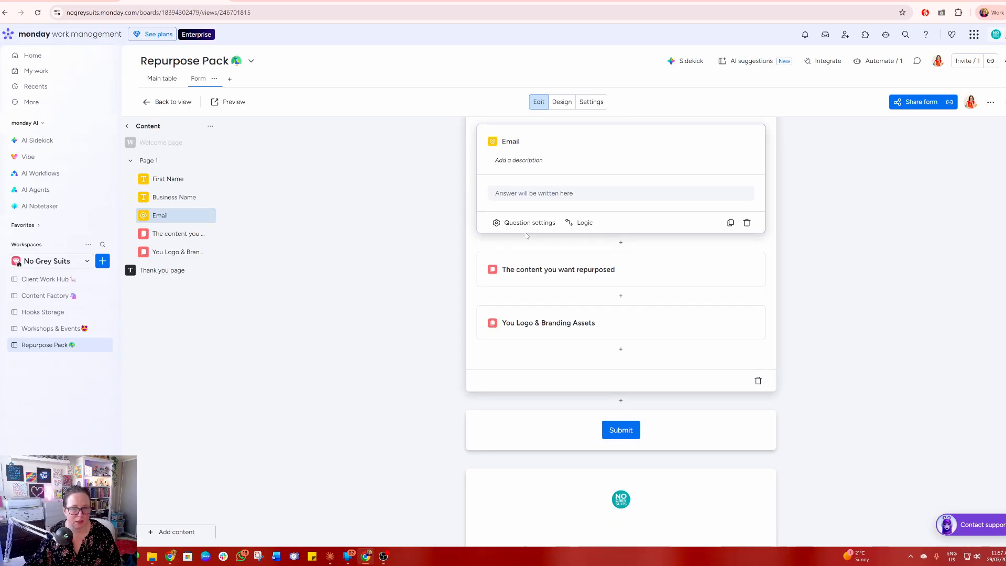
scroll(612, 351, "up", 6)
scroll(605, 350, "down", 1)
scroll(608, 342, "up", 1)
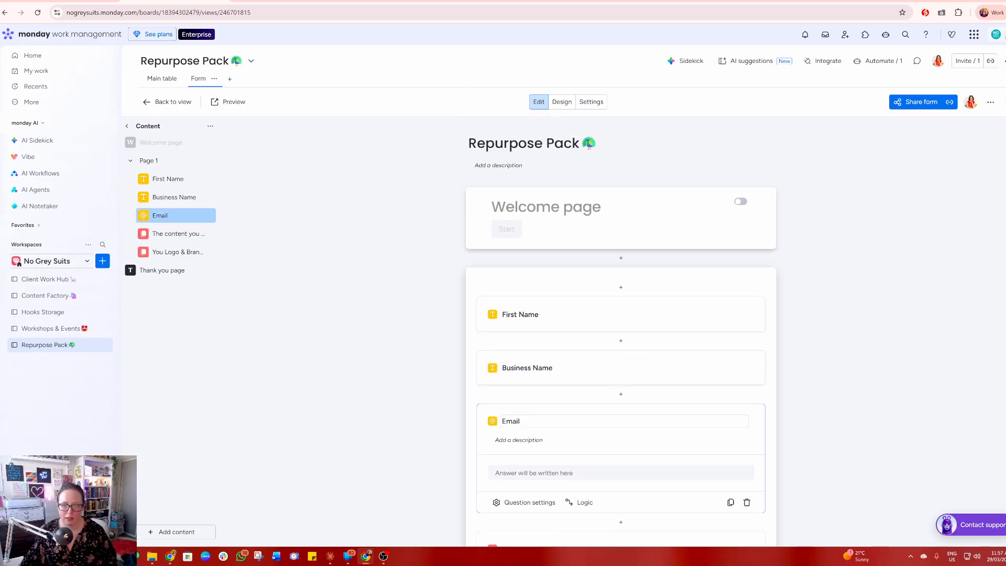
left_click(846, 408)
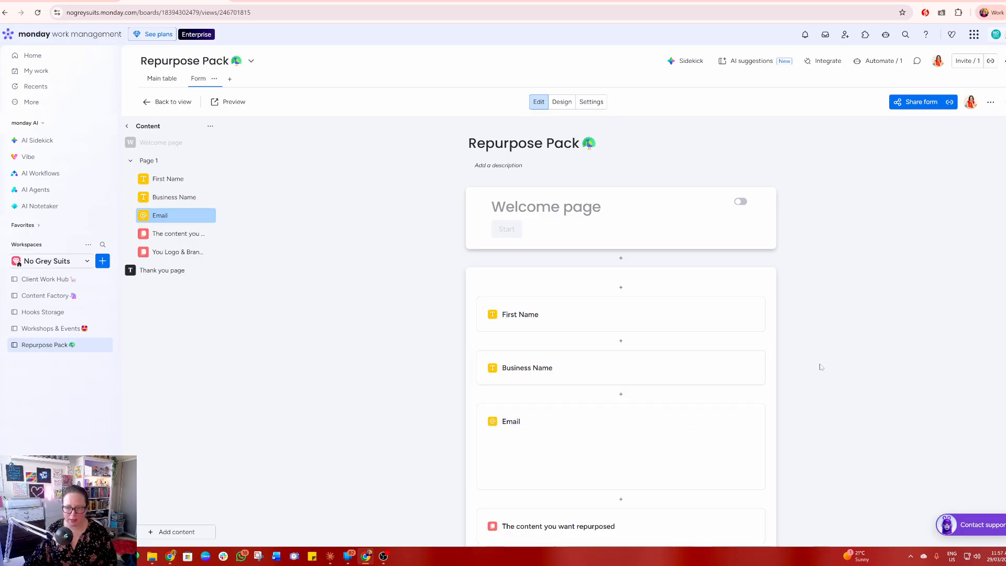
scroll(649, 453, "down", 4)
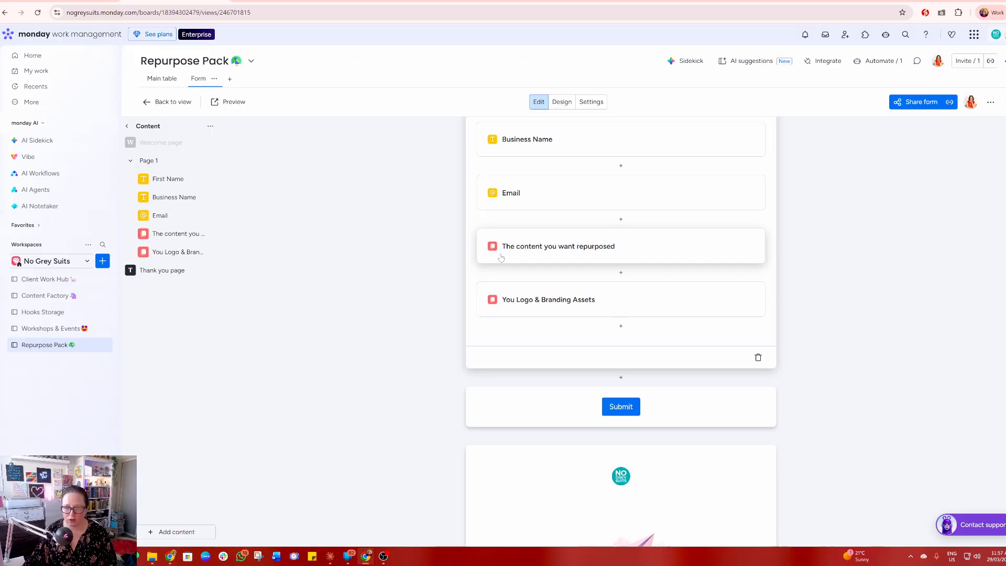
Add a Long text question at the end of the form page, below the branding assets question.
left_click(622, 328)
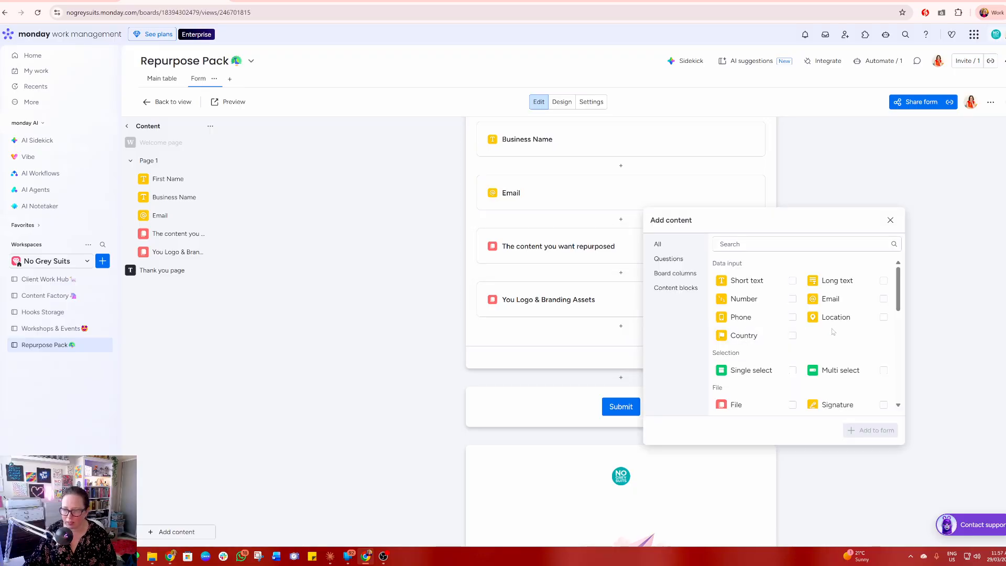
scroll(759, 314, "down", 3)
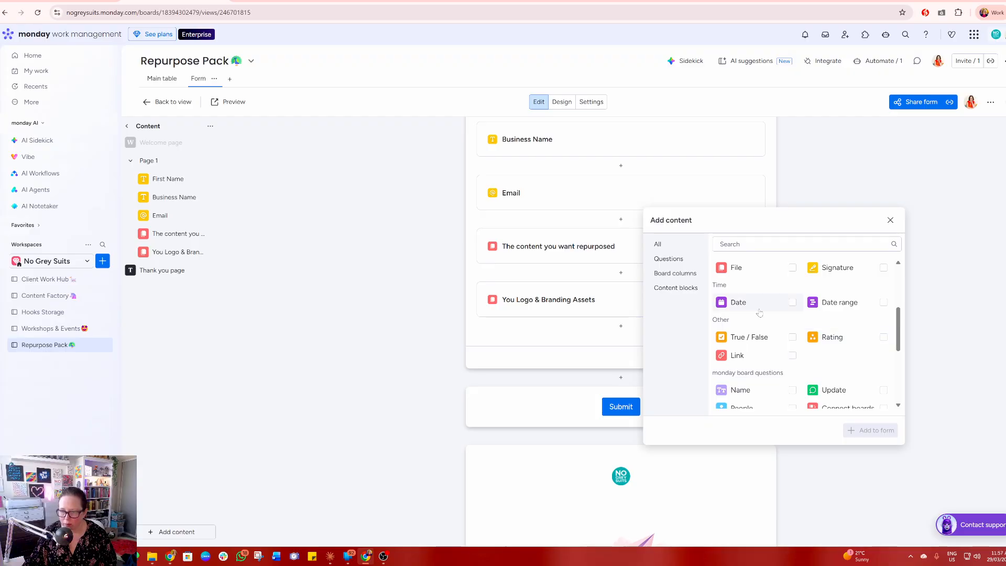
scroll(760, 312, "down", 1)
scroll(760, 313, "up", 4)
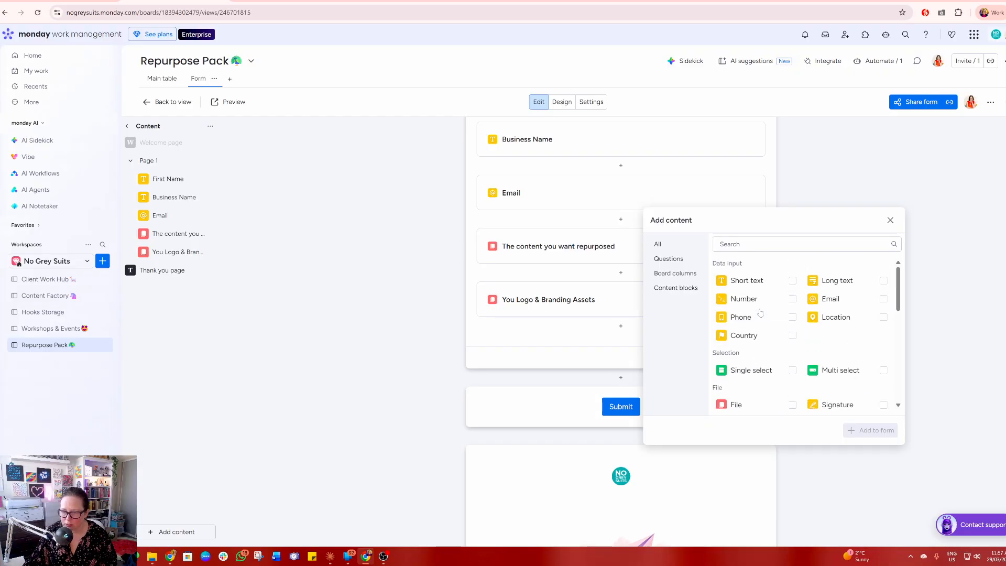
left_click(860, 286)
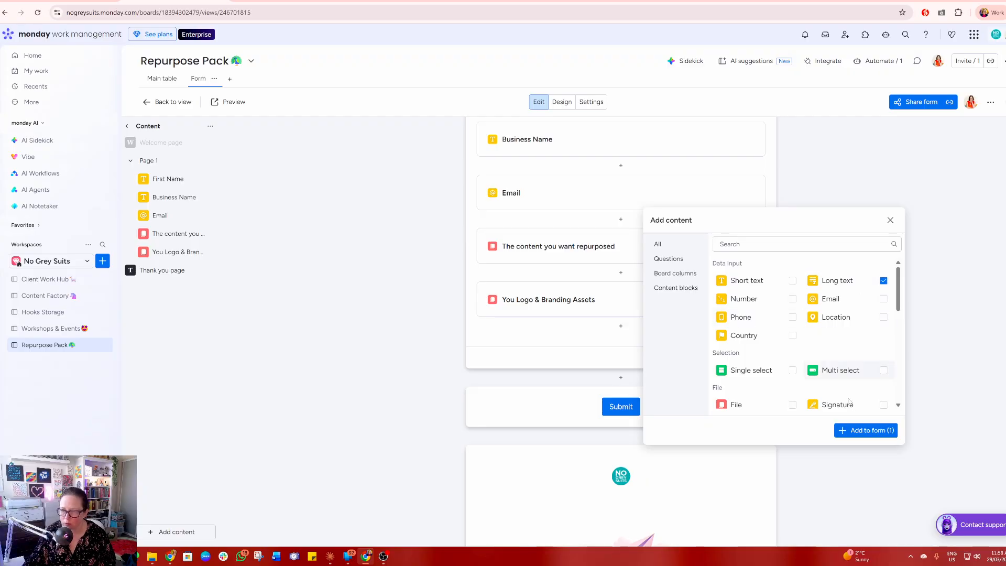
left_click(886, 430)
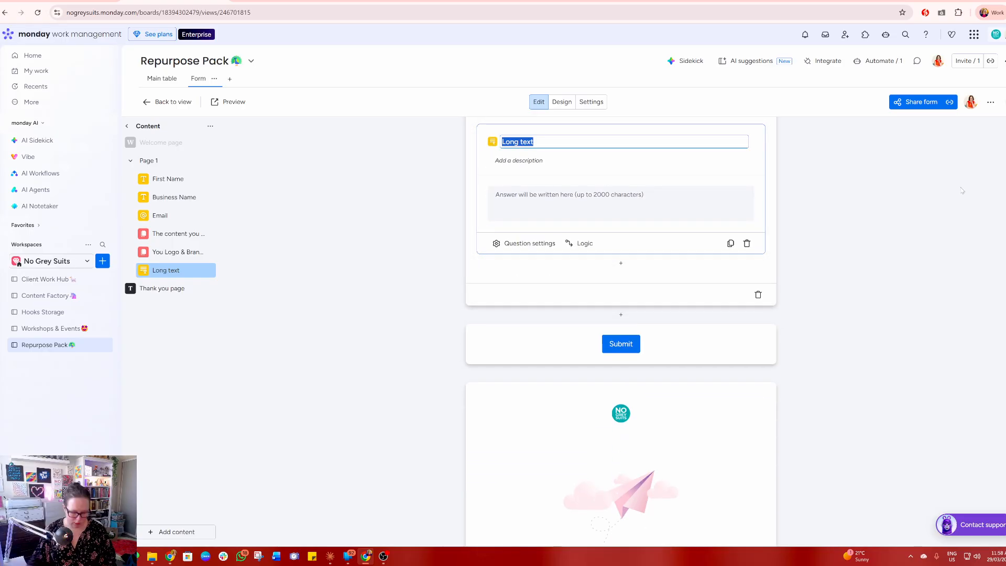
Title the new long text question "Let me know what you're after".
type("Let")
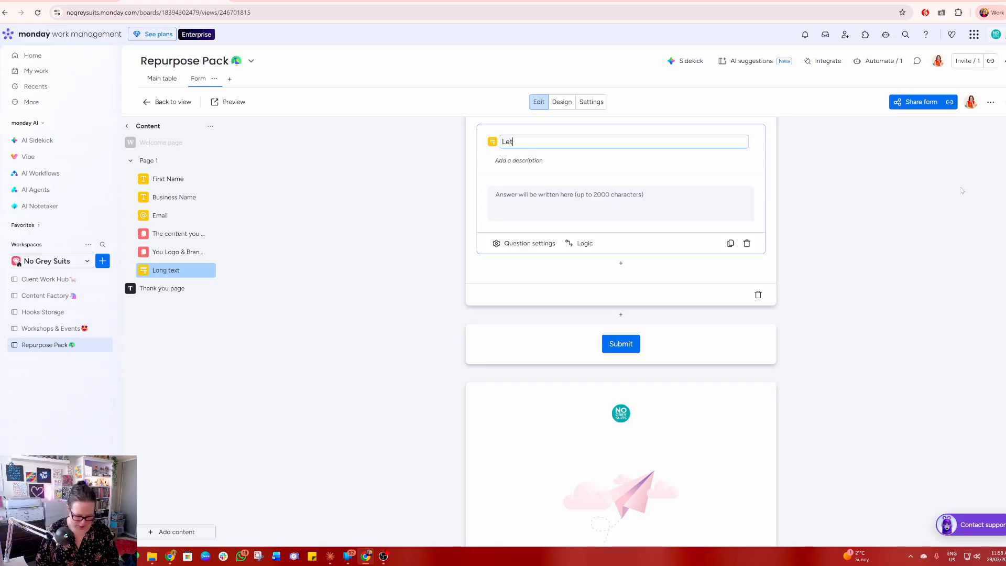
type(" me know what")
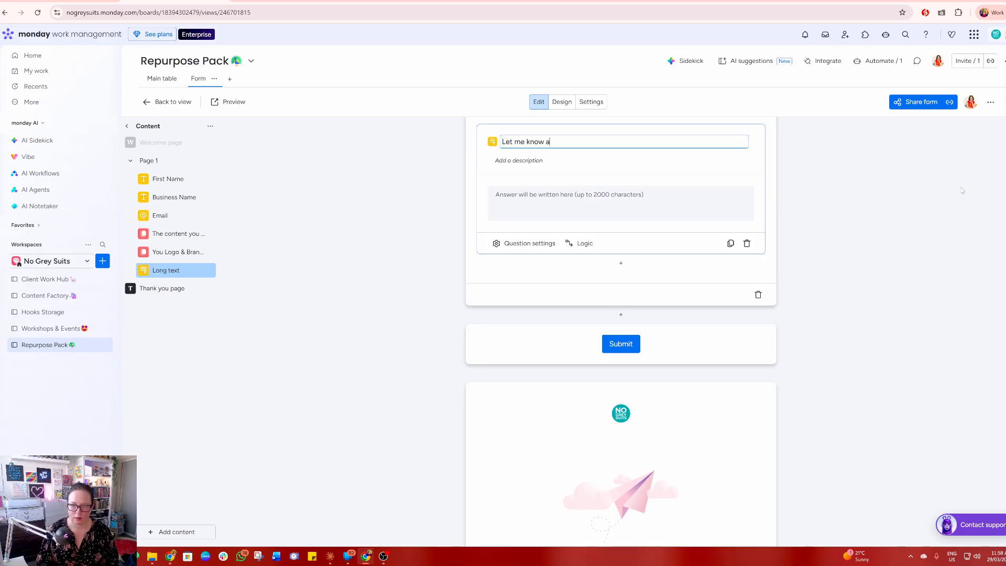
key("BackSpace")
key("BackSpace")
type("at you're after")
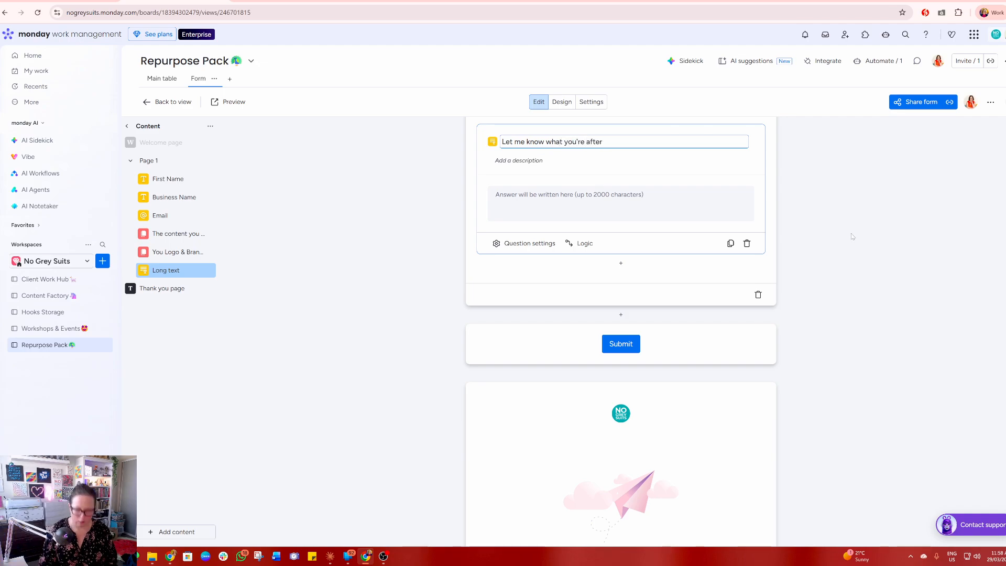
Begin the new question's description with "If you already have any ideas for how this content could be repurposed".
left_click(531, 165)
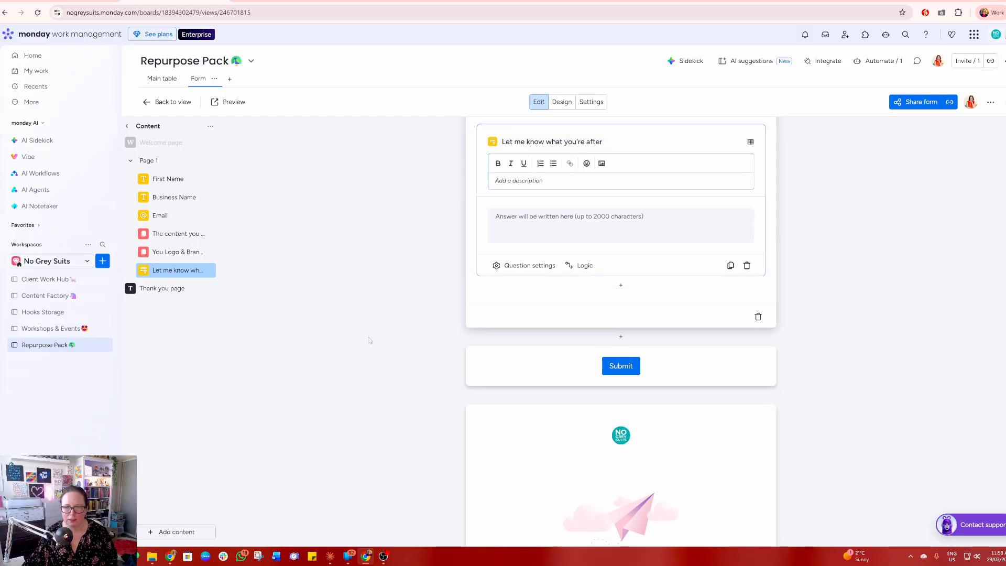
scroll(364, 346, "up", 4)
scroll(363, 347, "up", 2)
scroll(377, 362, "down", 3)
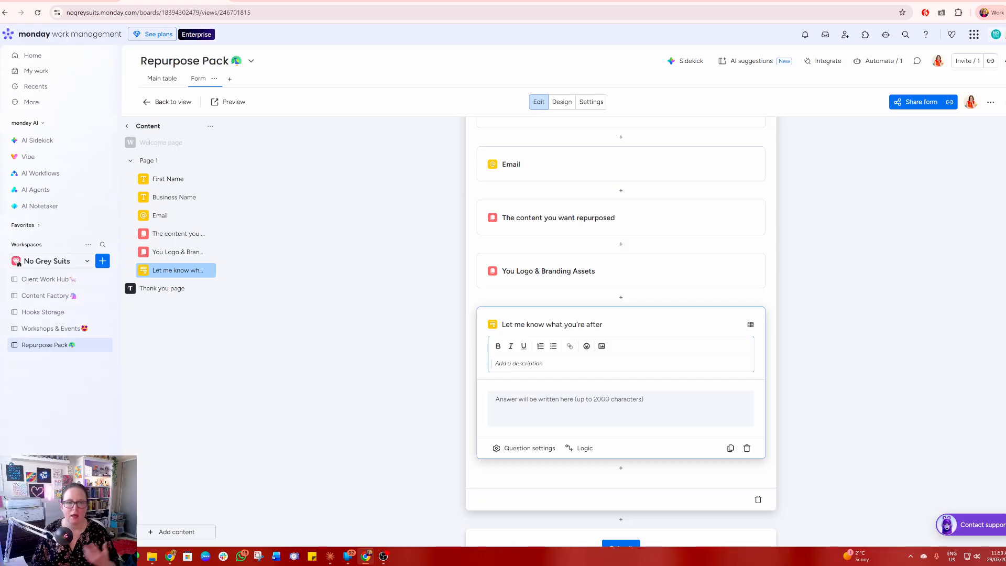
scroll(691, 258, "down", 1)
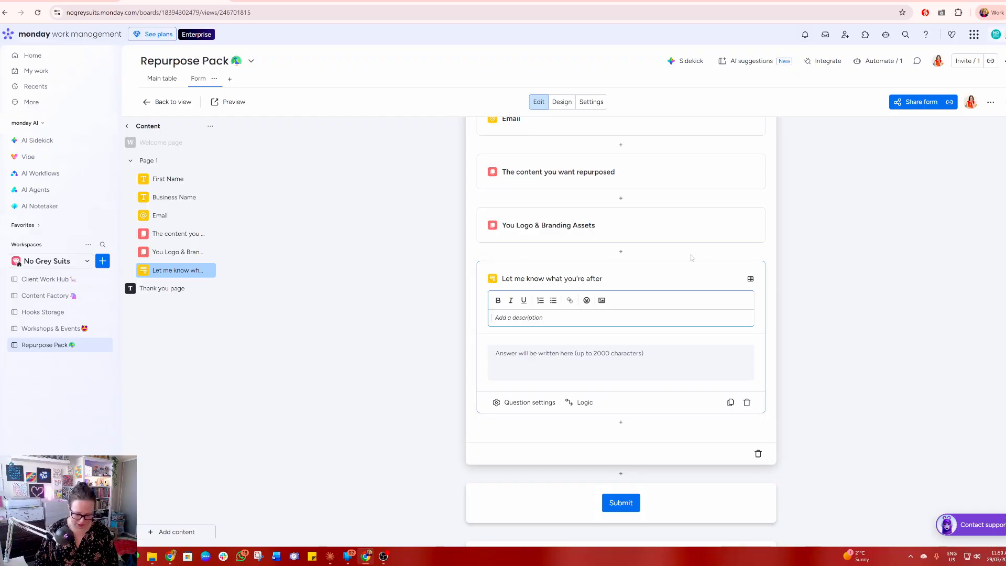
type("If you already")
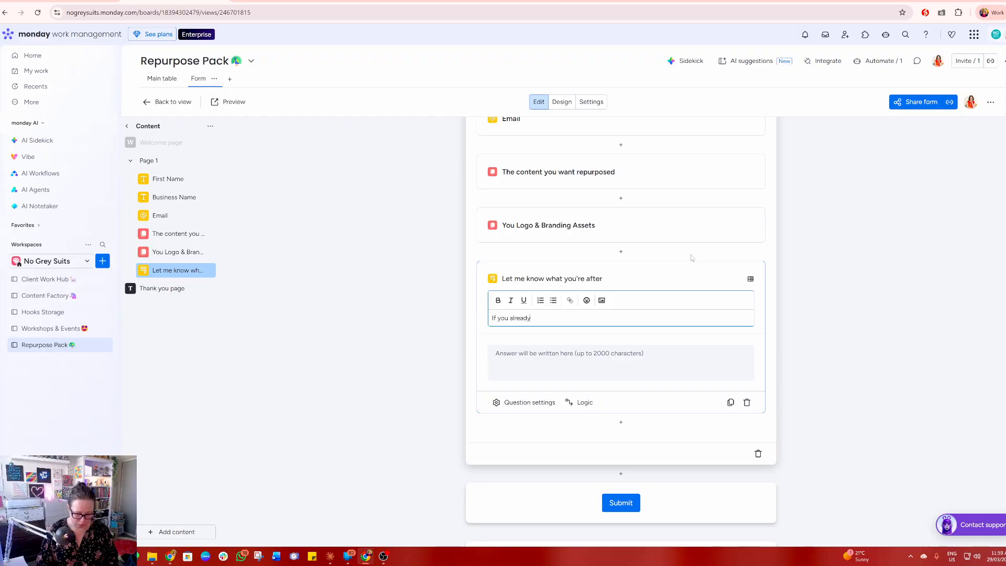
type(" have any ideas ")
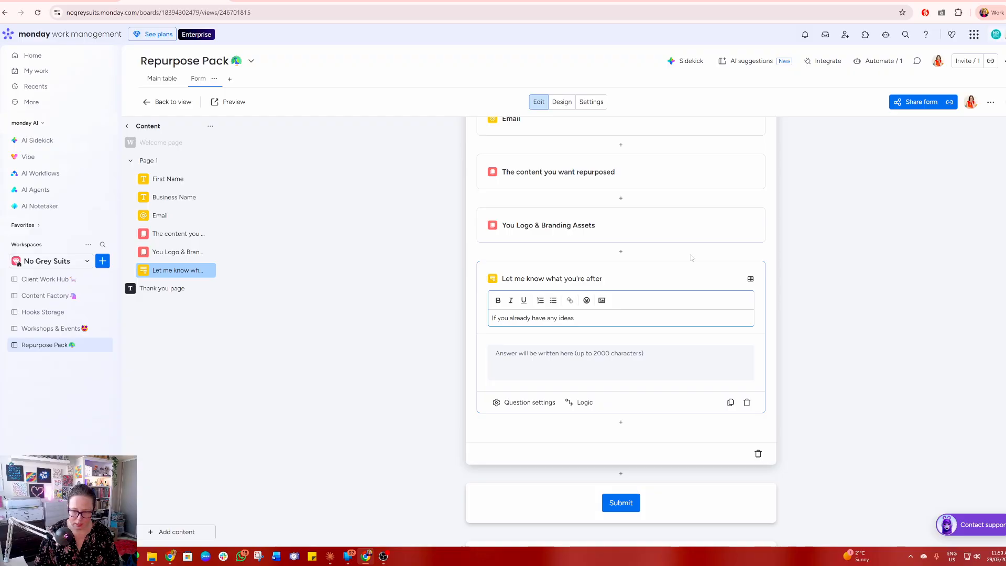
type("for how ")
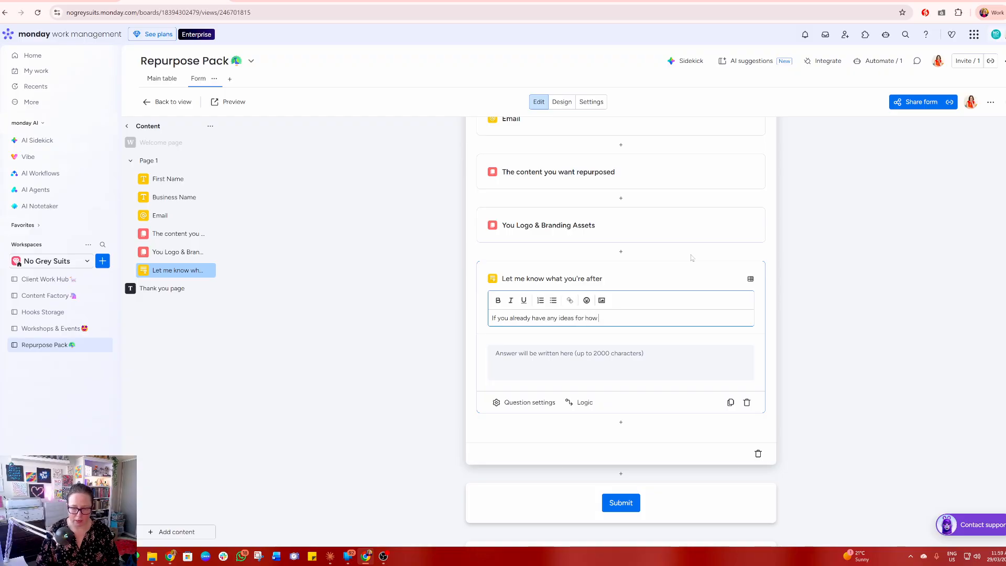
type("this content coul")
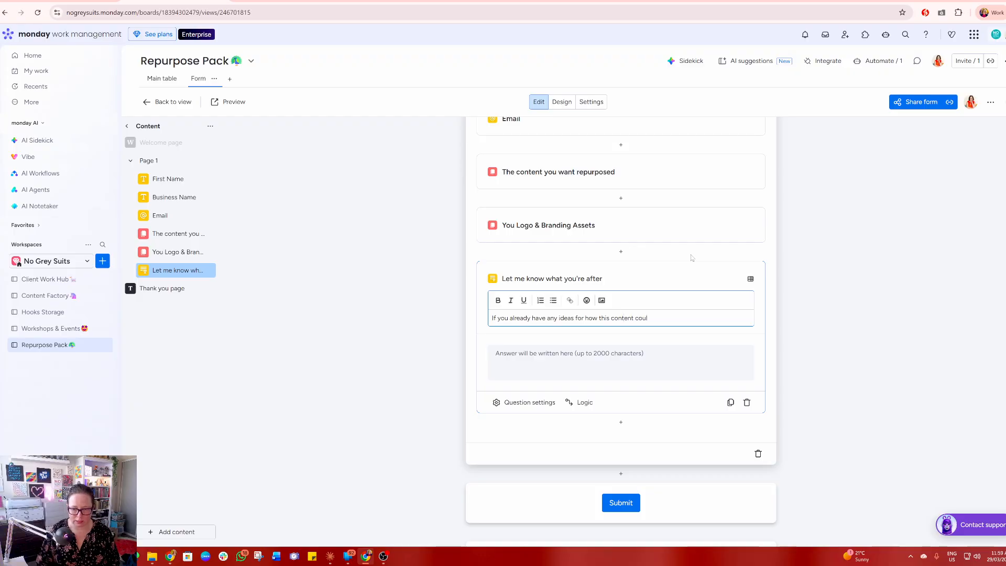
type("d be repuirp")
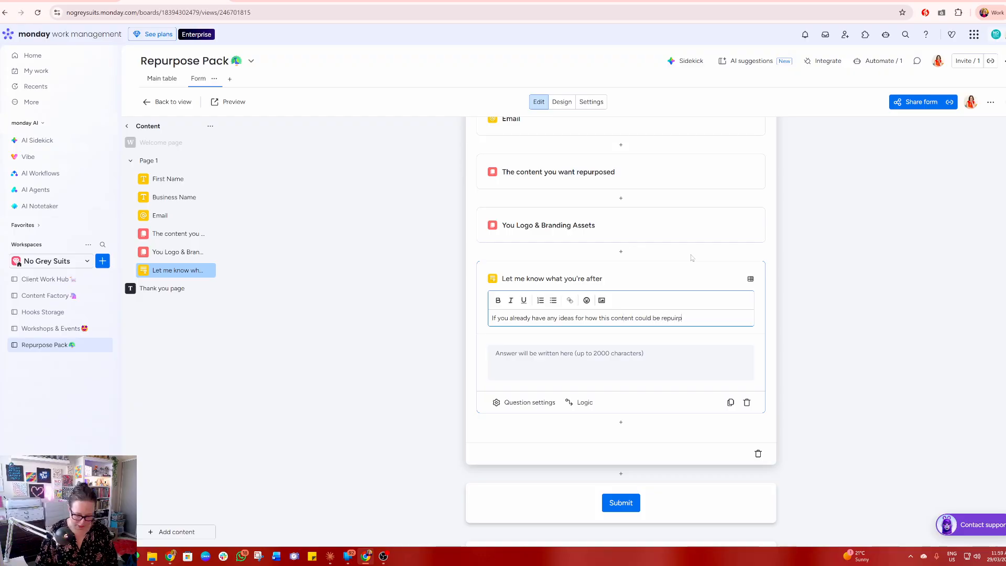
key("BackSpace")
key("BackSpace")
key("BackSpace")
type("rposed")
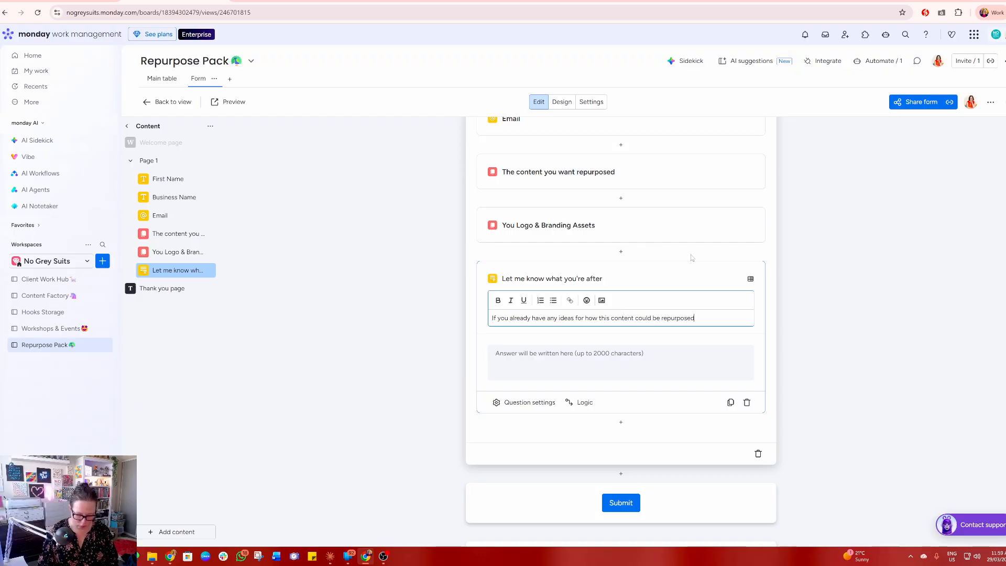
Continue the description with ", or know of a soundbite or section that went really, really well for you".
type(", or know of a")
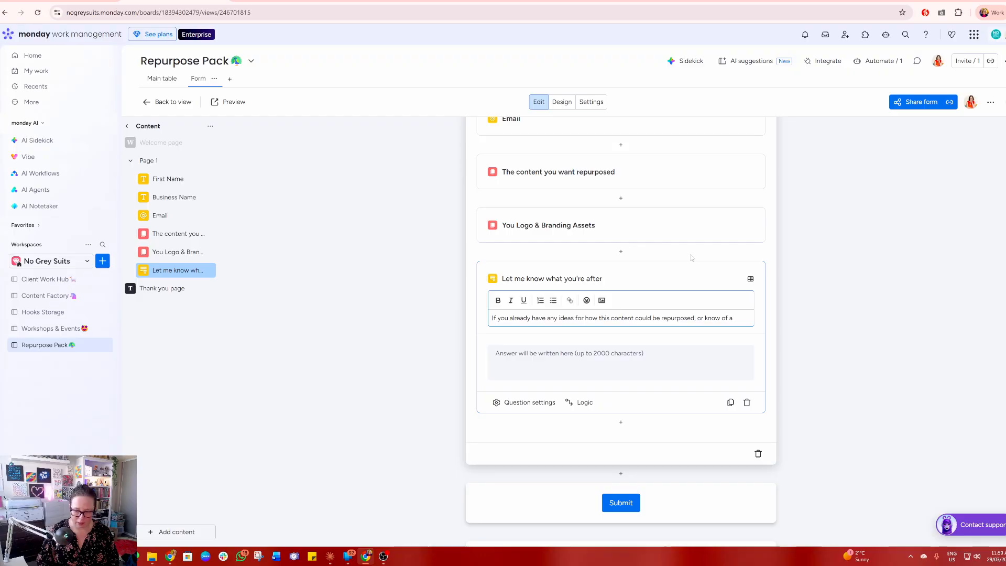
type(" sound")
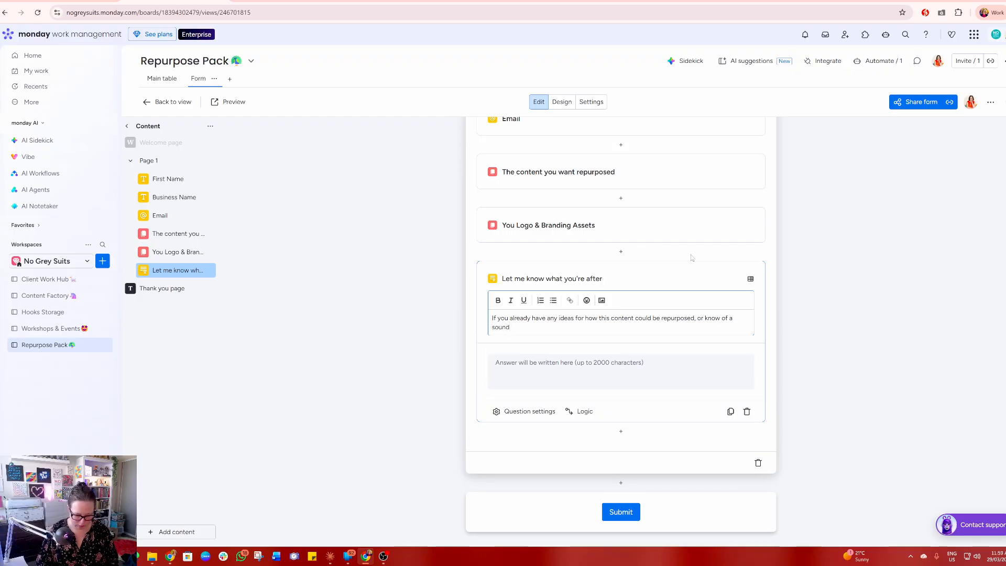
type("bite or")
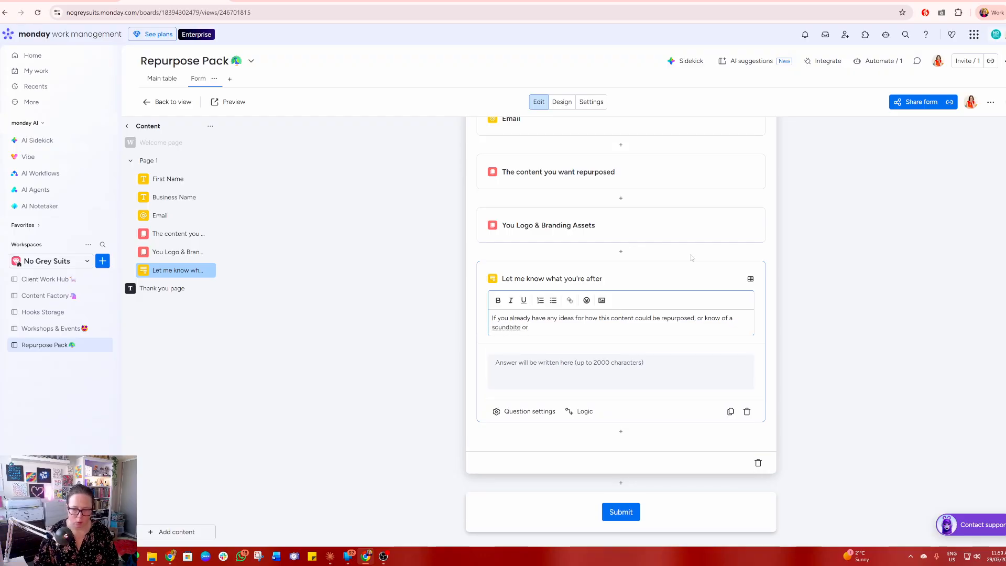
type(" section that")
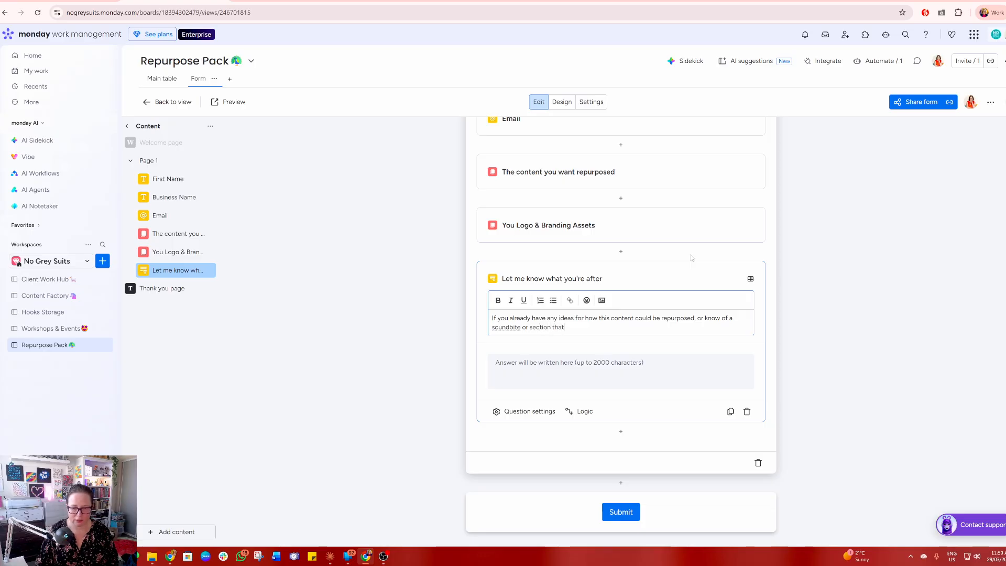
type(" wen")
type("t real")
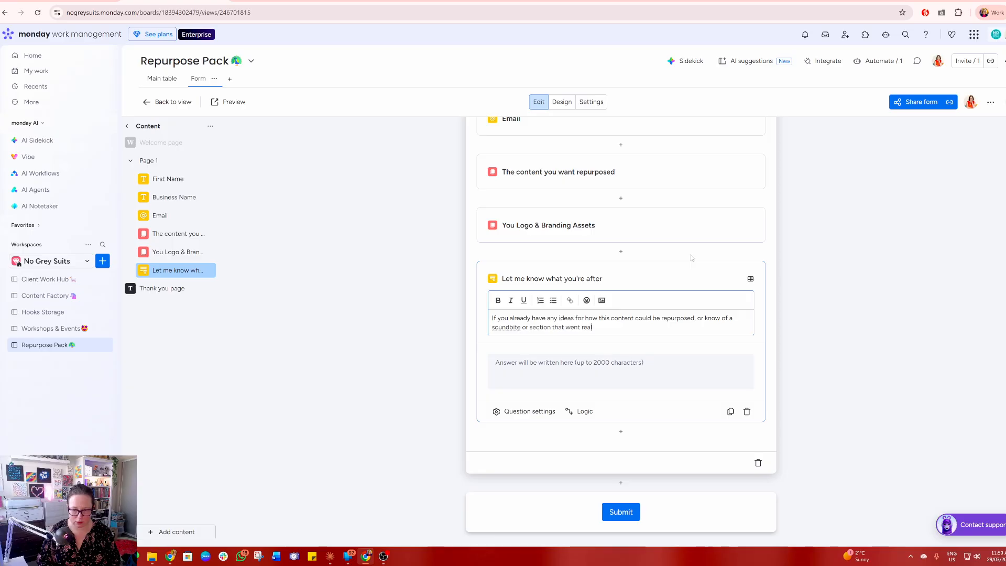
type("ly, really we")
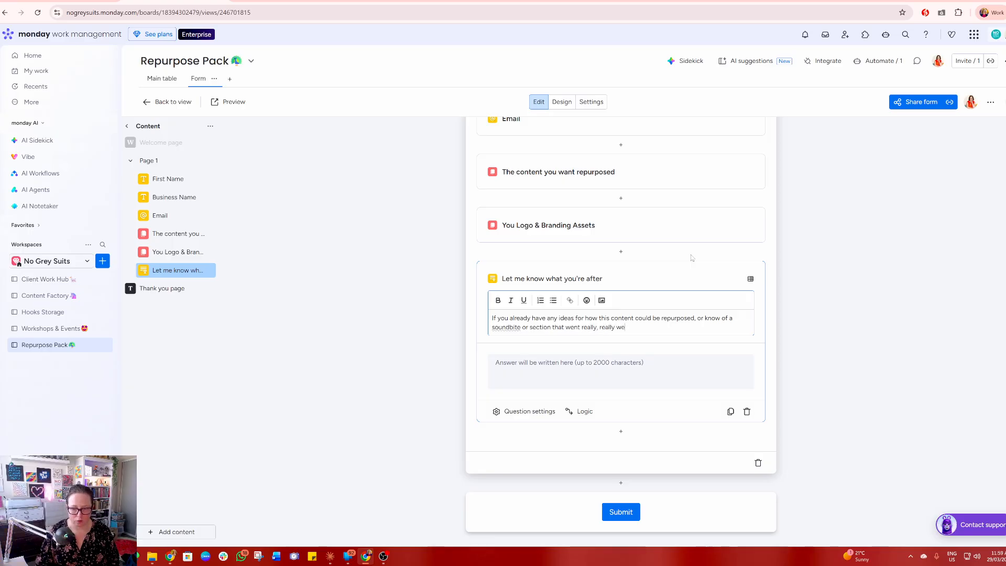
type("ll for you")
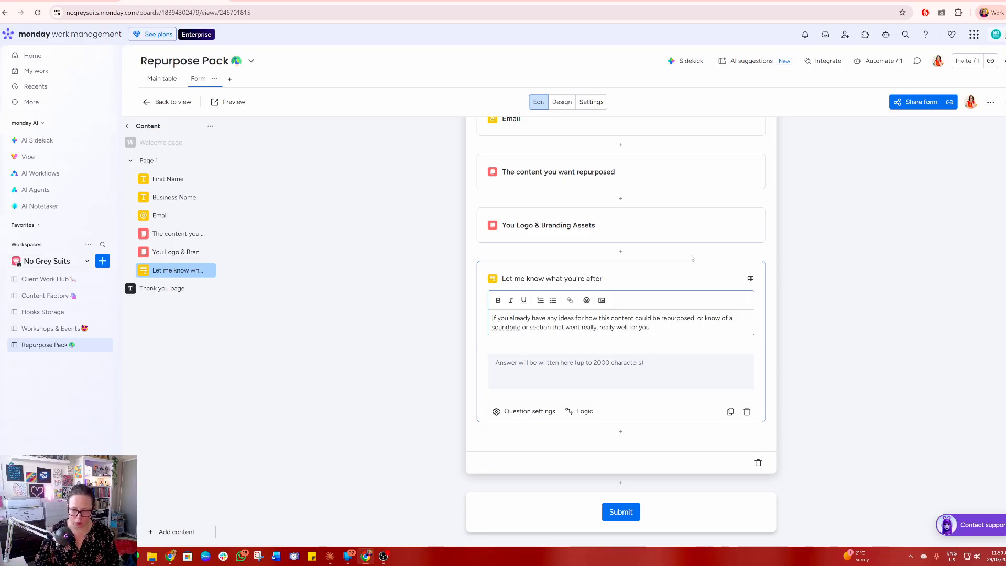
Finish the description's first sentence with "and resonated with your audience at the time, let me know.".
type(" and r")
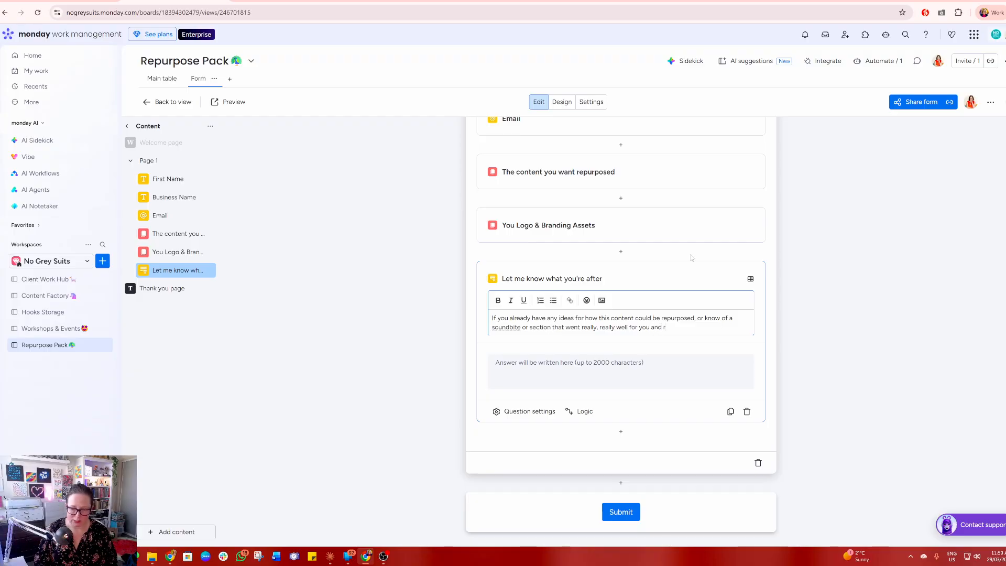
type(" and resonayt")
type("e")
key("BackSpace")
key("BackSpace")
key("BackSpace")
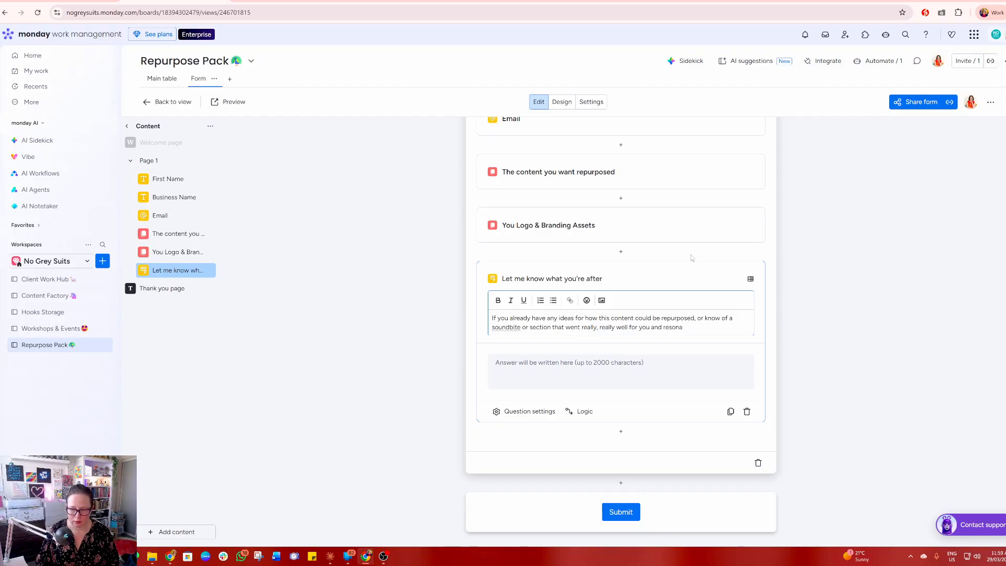
type("ted with your au")
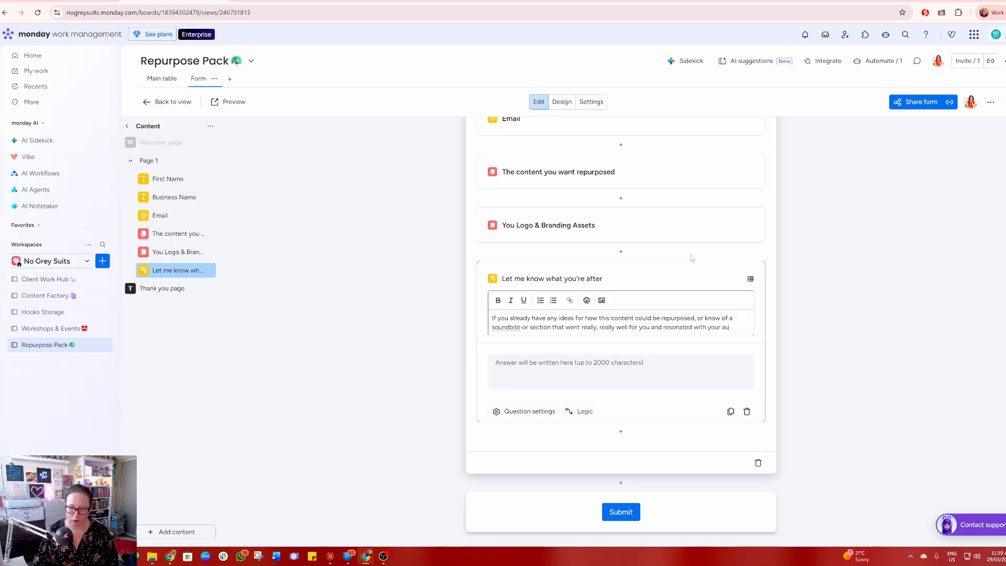
type("dience at te")
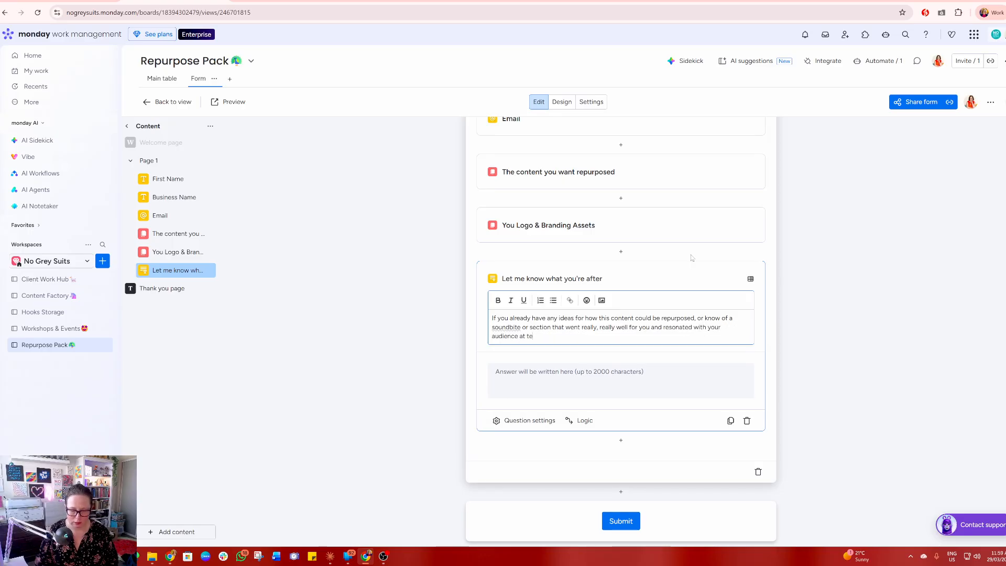
key("BackSpace")
type("he ")
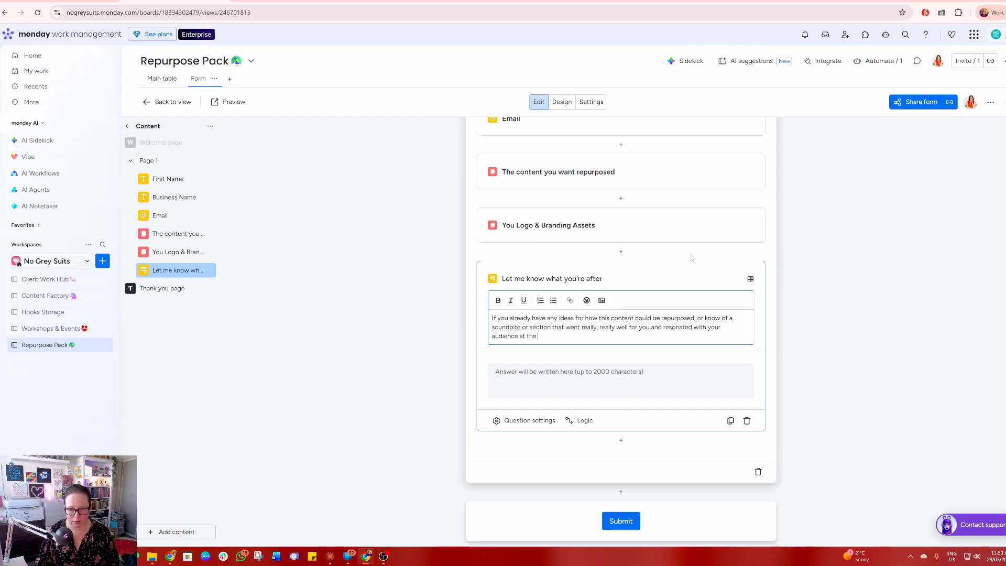
type("time, let me know. ")
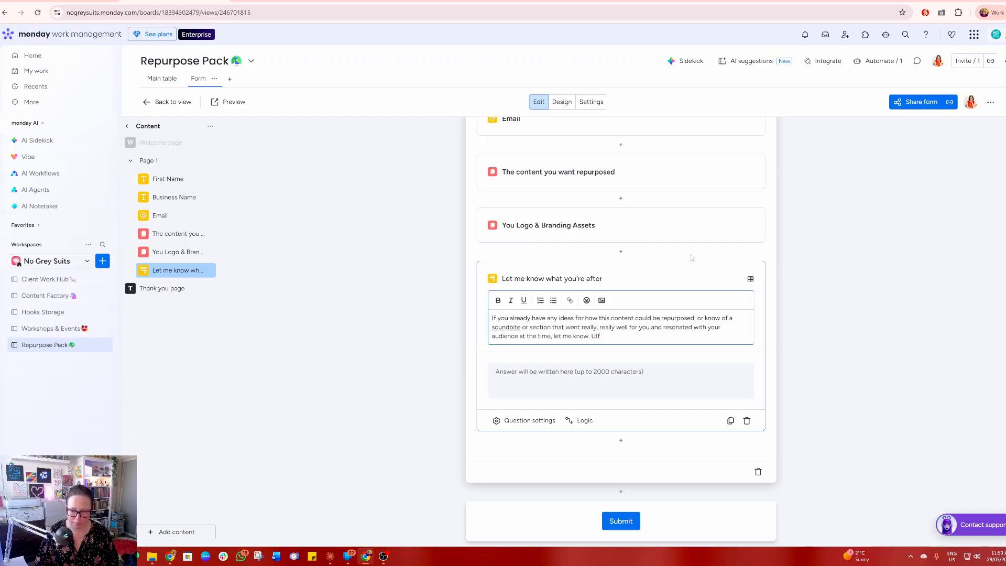
Continue the question's description with "If there's anything you want avoided, also let me know".
type("If teh")
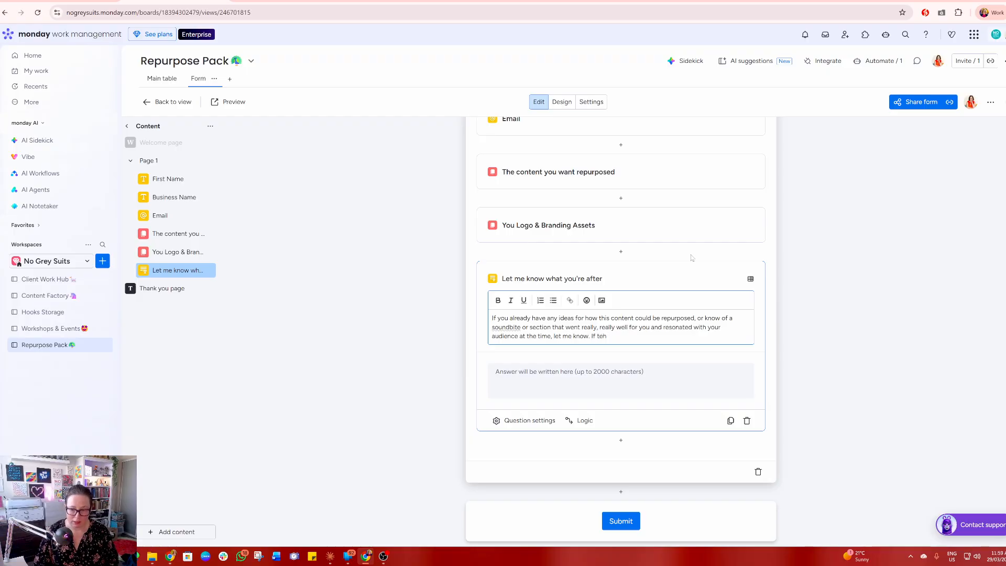
key("BackSpace")
key("BackSpace")
type("here")
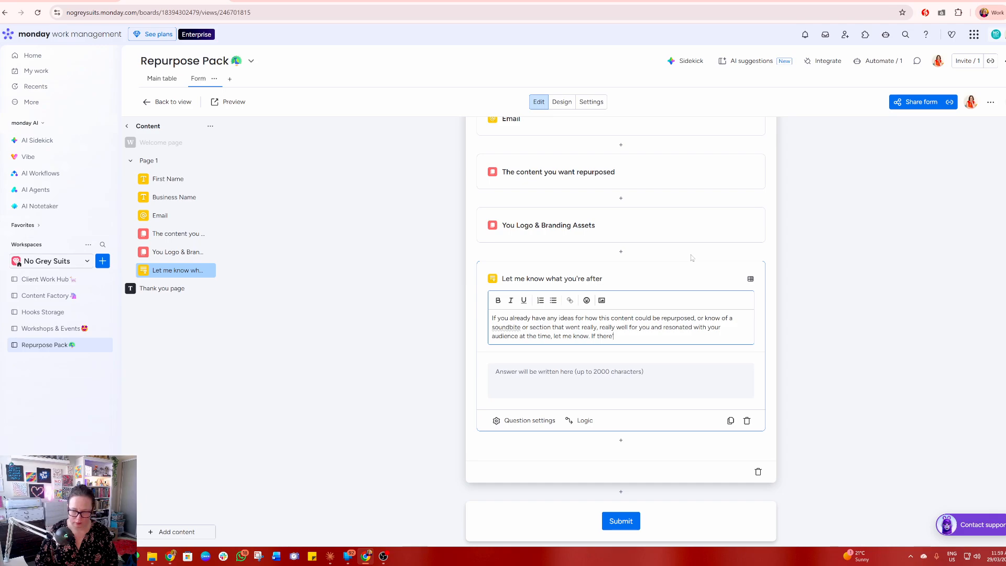
type("here's anything you want avoi")
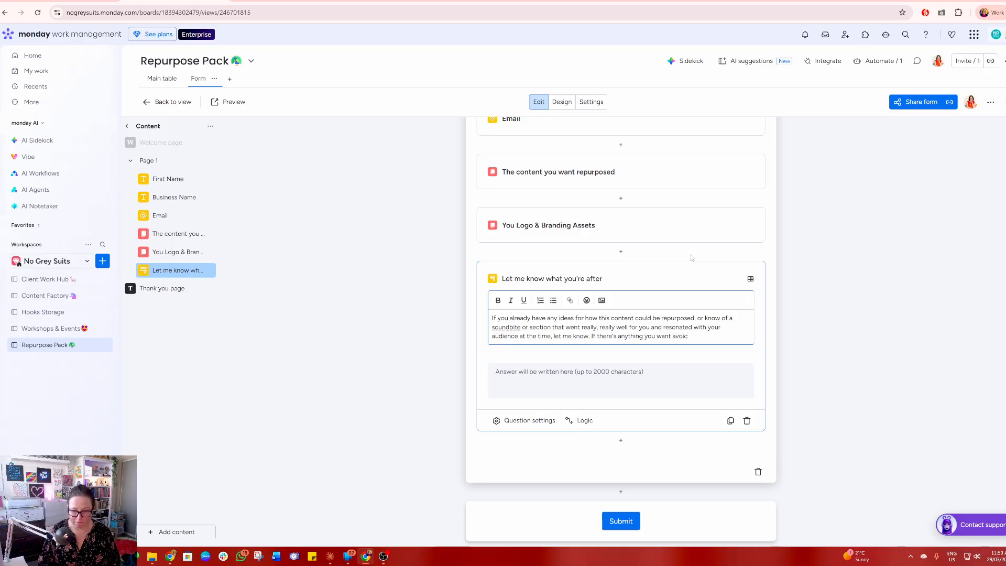
type("ded, ")
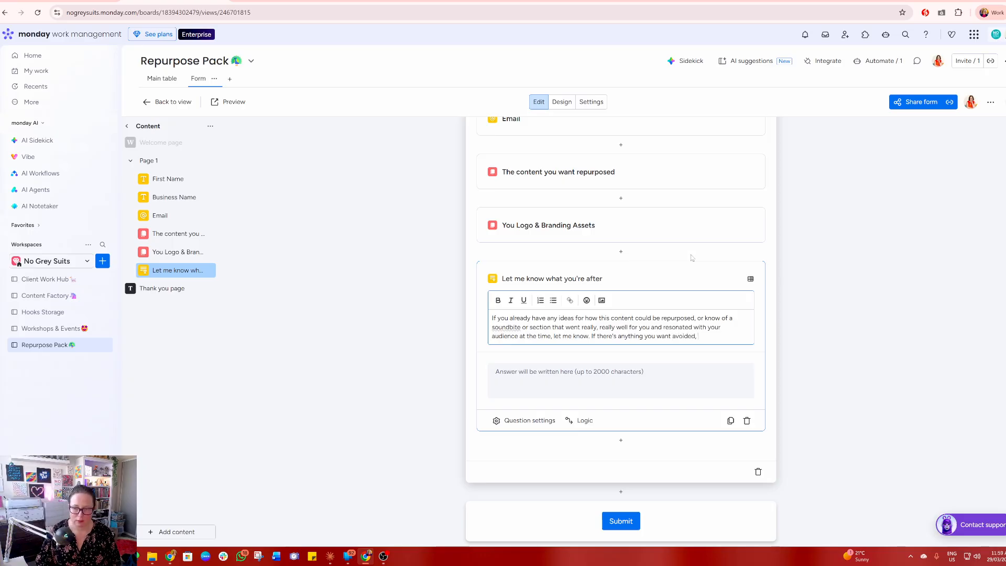
type("also")
type(" let me know")
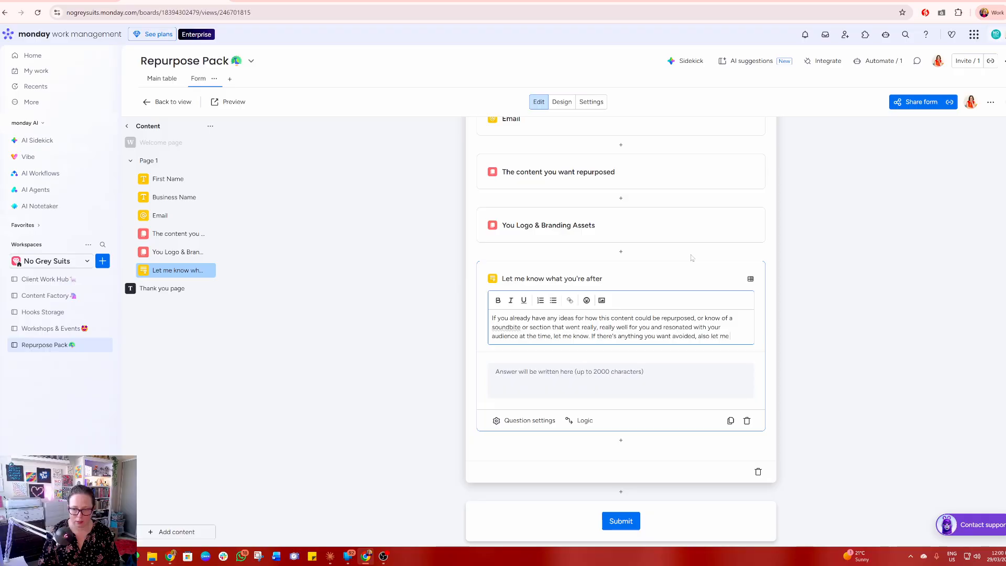
Finish the description with " - for instance, a service or offer you mention in a recording that's no longer available.", correcting the misspelled last word.
type(" - for ins")
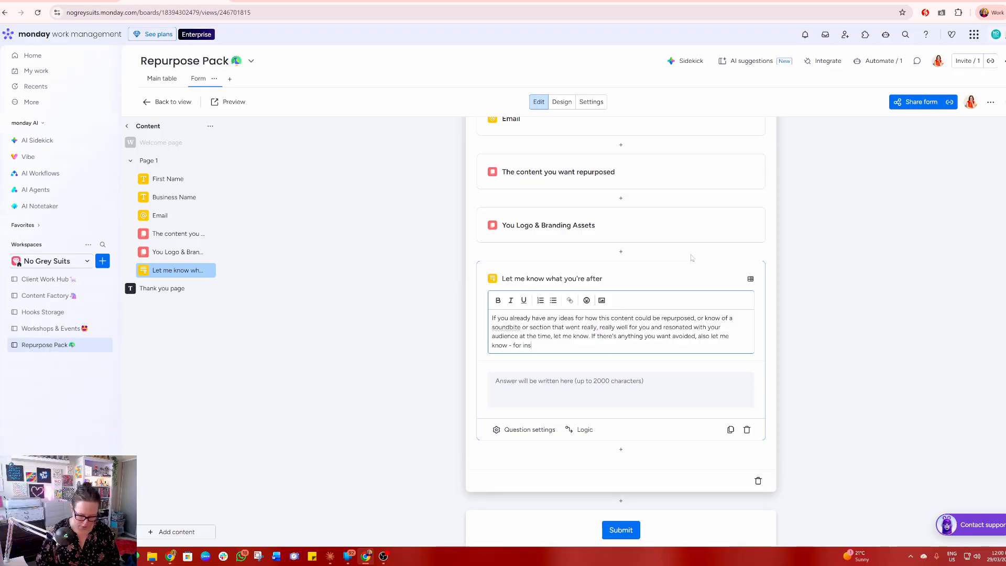
type("tance, a servi")
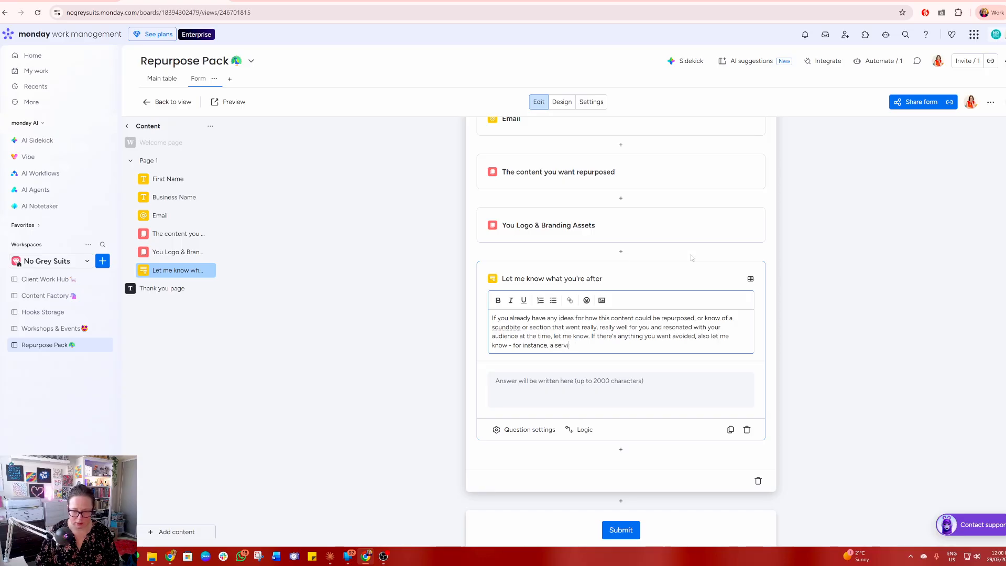
type("ce or offer")
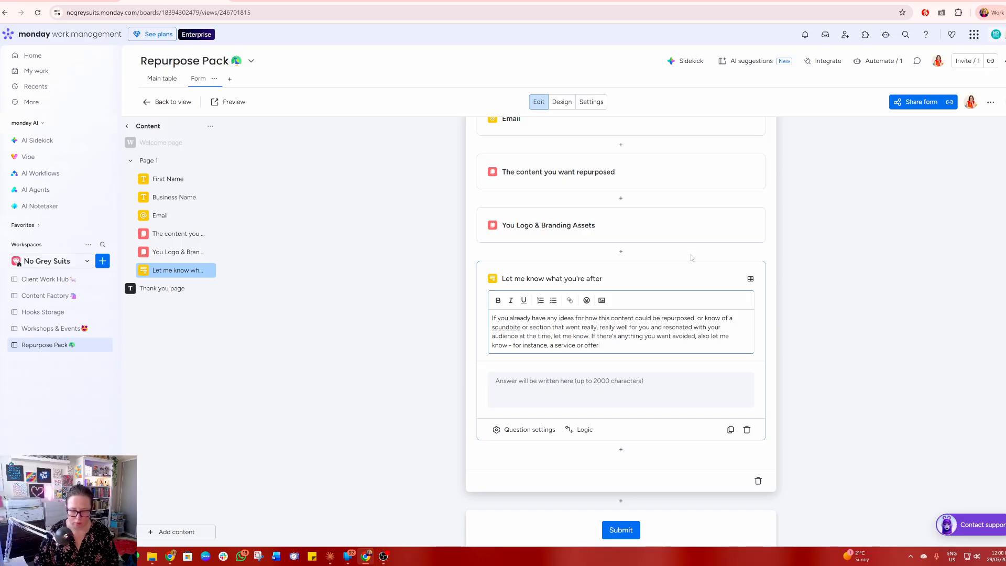
type(" you mention i")
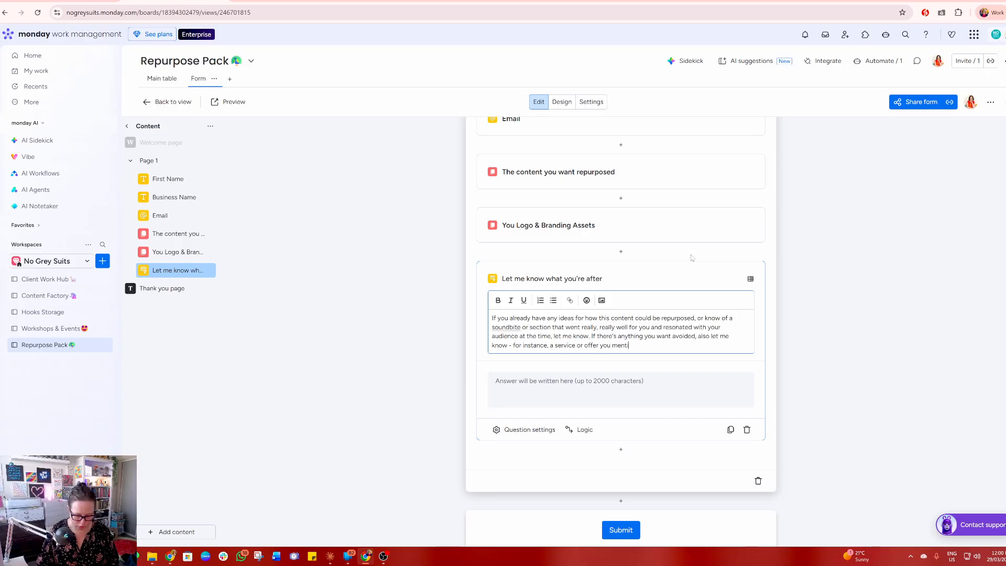
type("n a ")
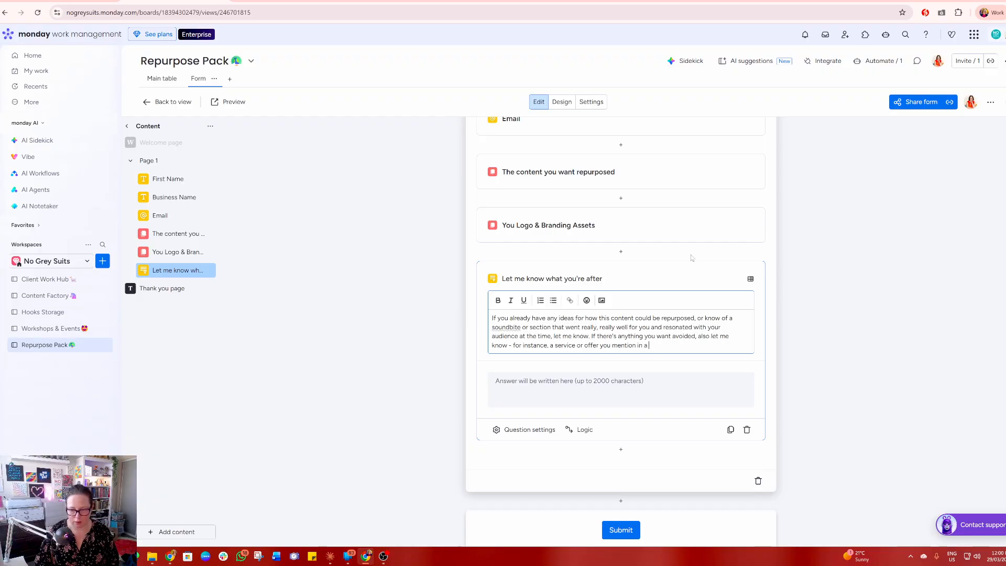
type("recording")
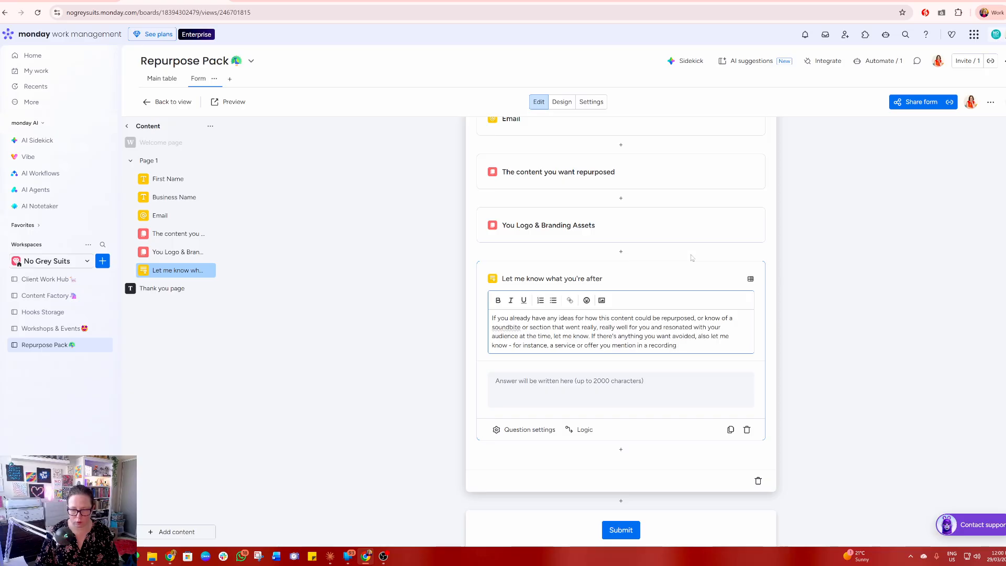
type(" that's no lon")
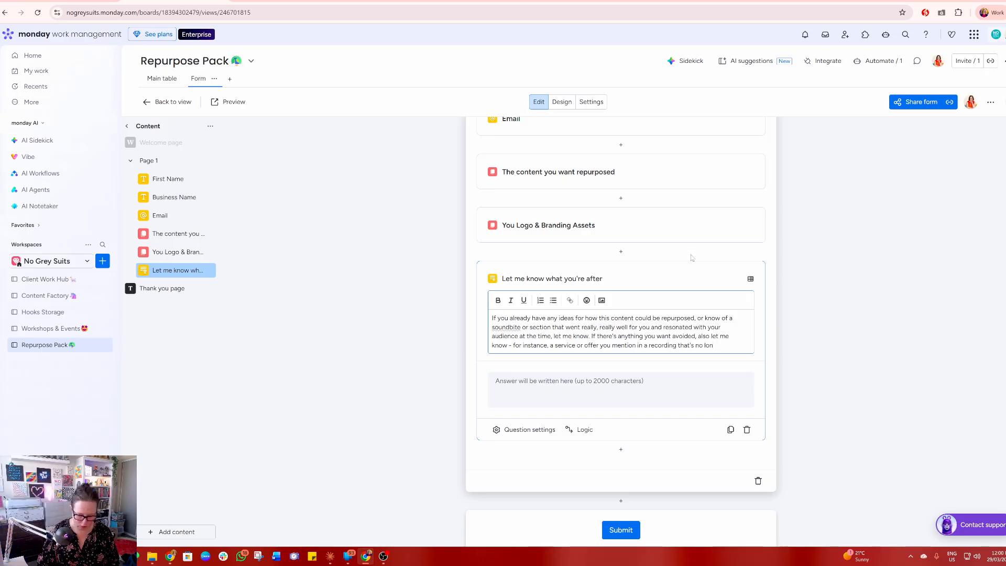
type("ger avaiol;able.")
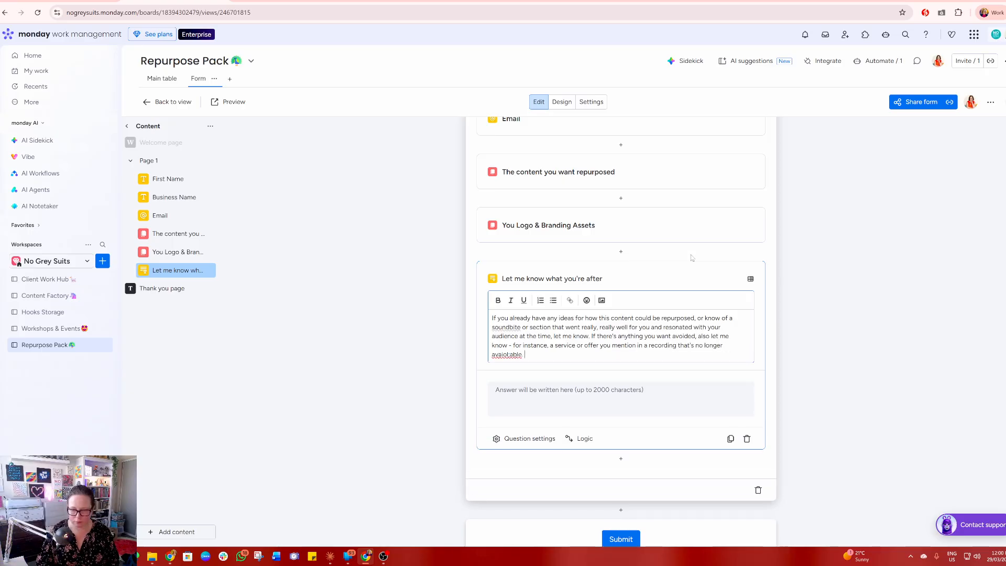
right_click(507, 354)
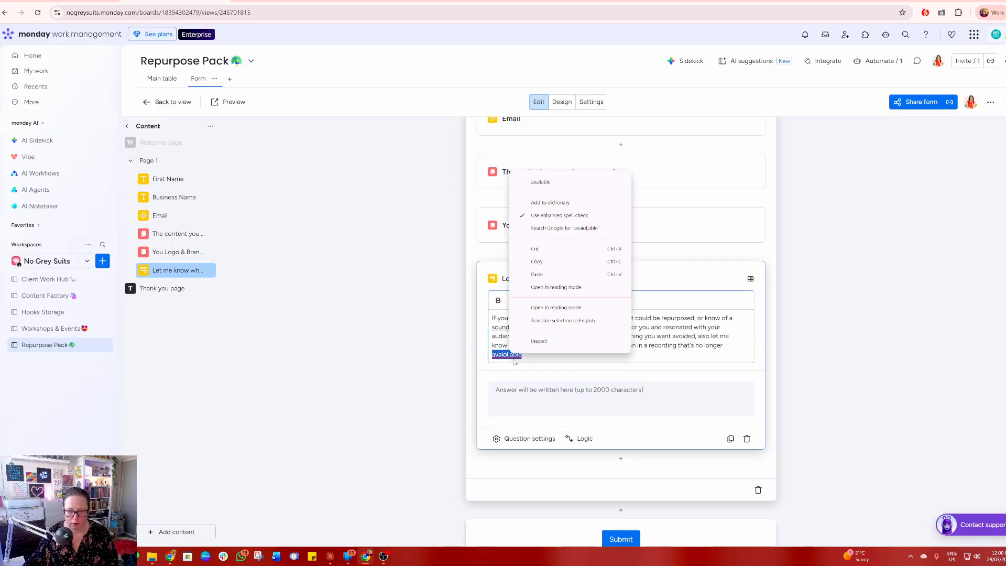
left_click(540, 181)
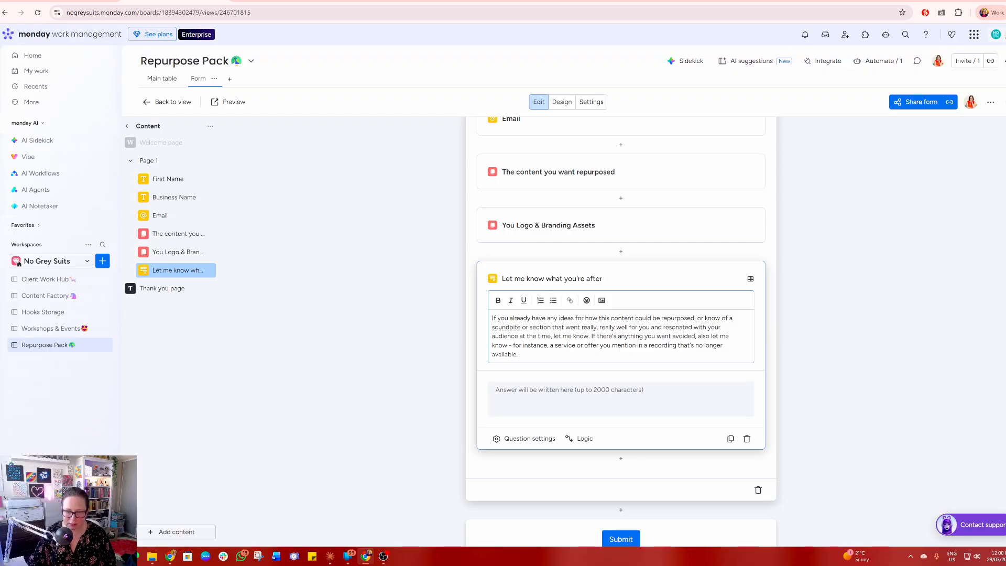
Review the whole form in the editor, from the welcome page through all the questions to the thank-you page.
scroll(631, 250, "up", 5)
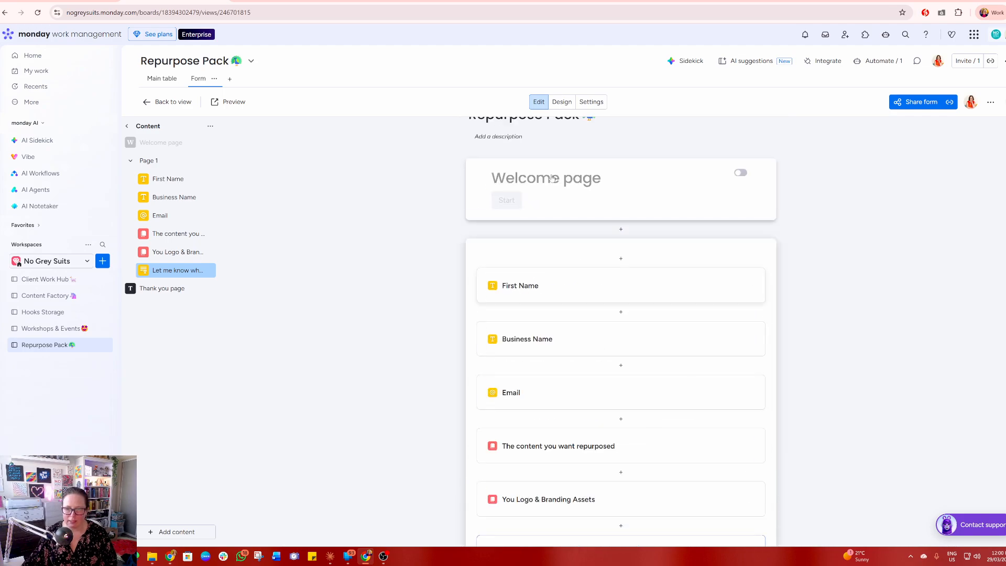
scroll(631, 249, "down", 5)
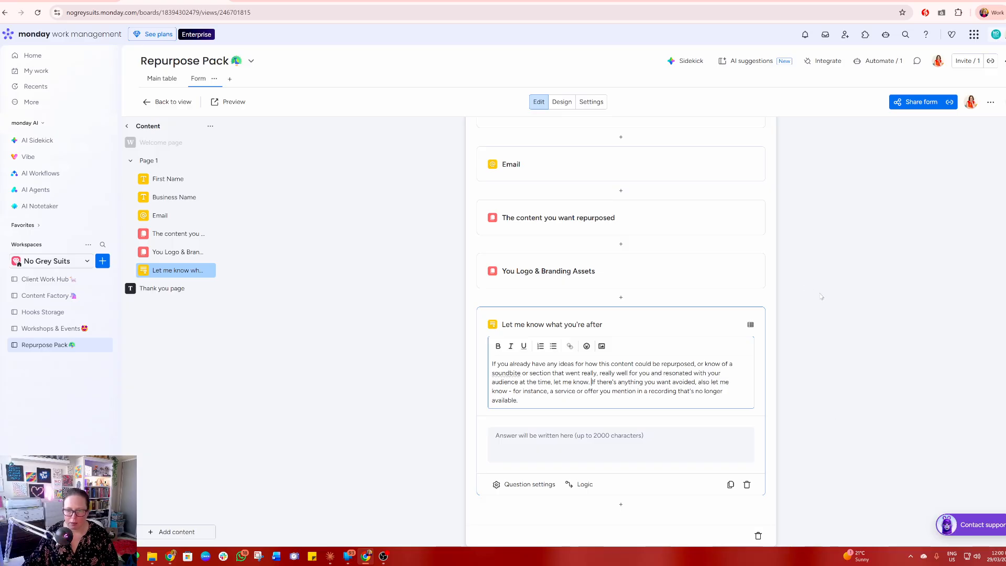
scroll(823, 296, "down", 4)
scroll(827, 325, "up", 9)
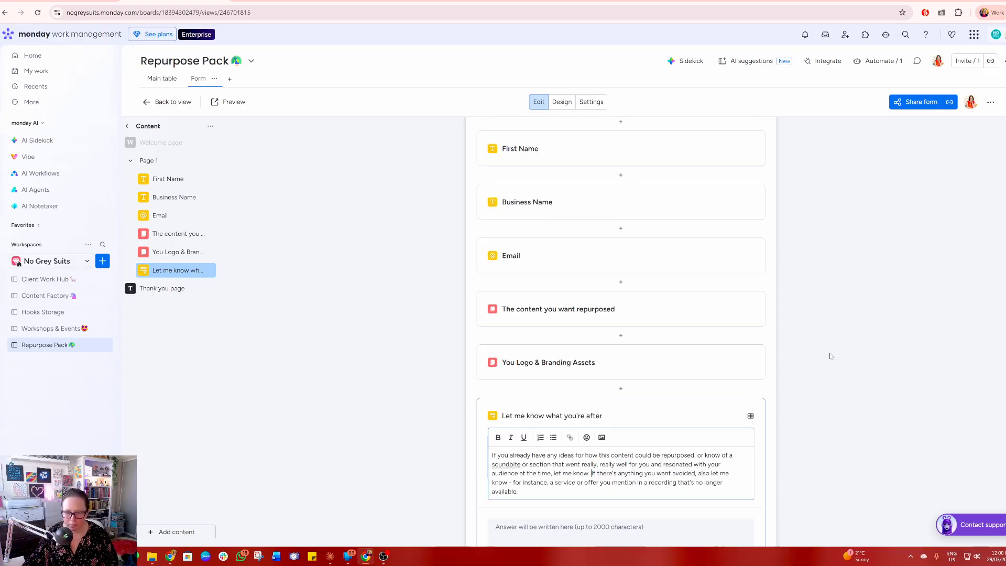
scroll(628, 358, "down", 5)
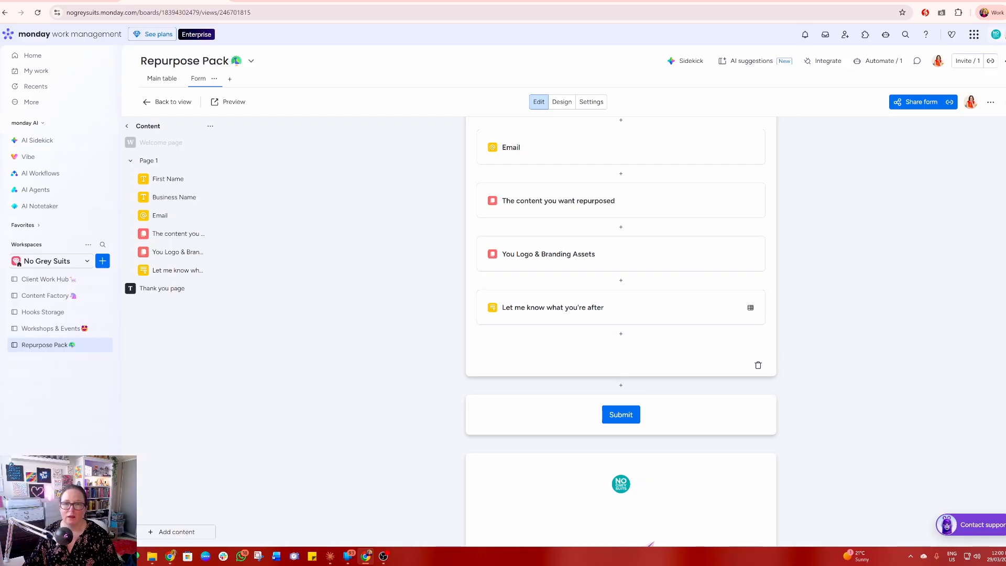
scroll(386, 229, "up", 5)
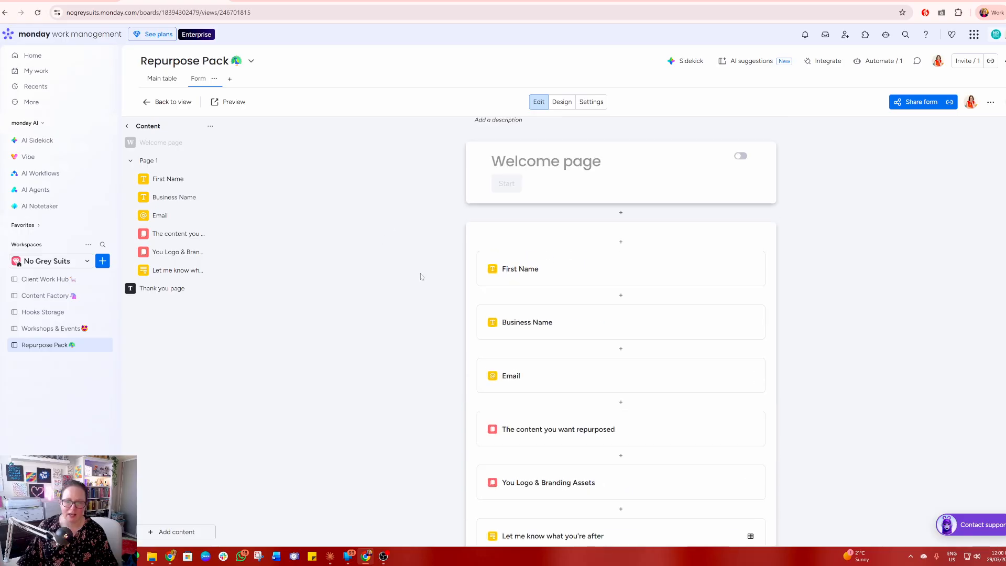
scroll(421, 276, "down", 3)
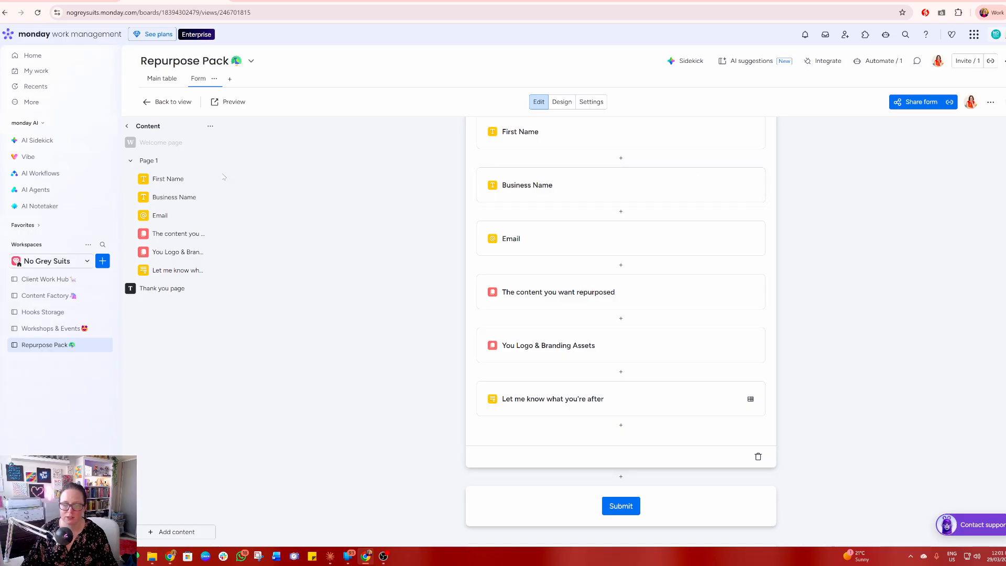
scroll(379, 385, "up", 4)
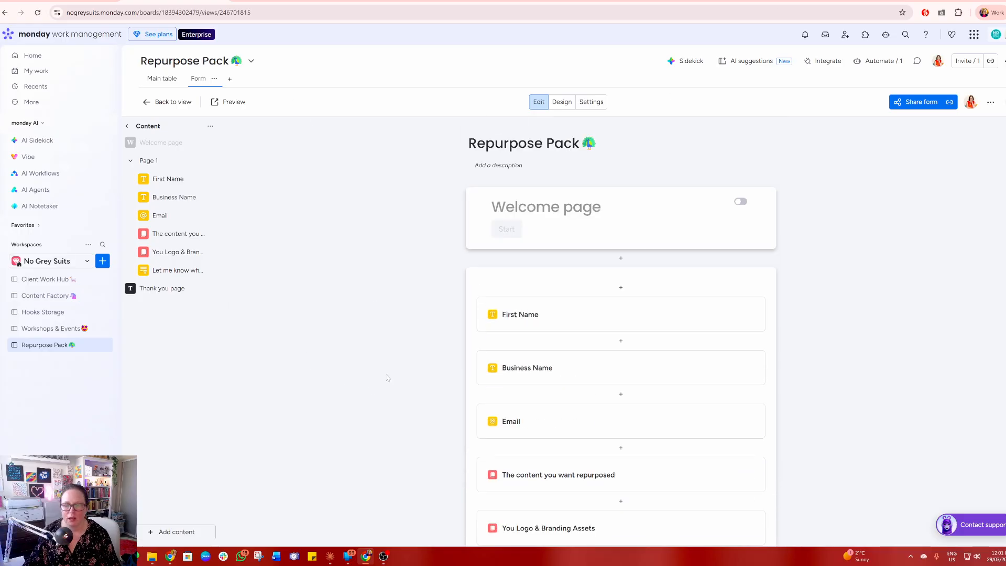
scroll(387, 379, "down", 6)
scroll(385, 377, "up", 2)
scroll(385, 377, "down", 5)
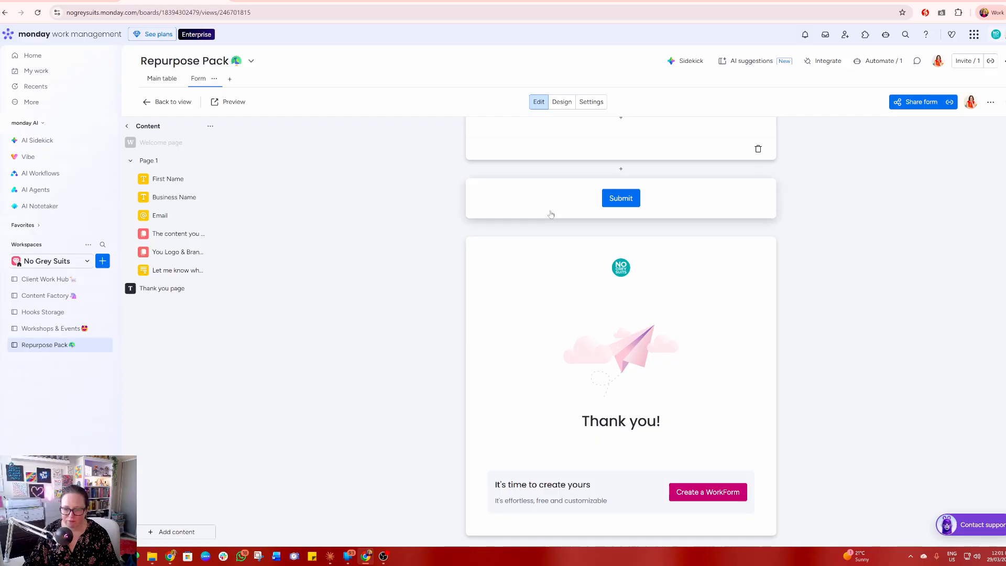
left_click(619, 389)
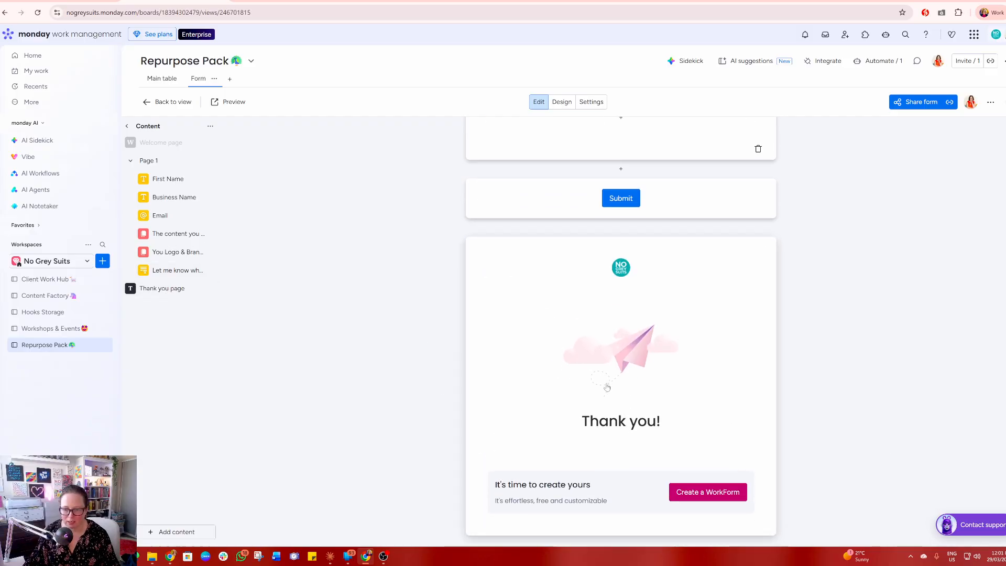
View the form's design, return to editing, and turn off syncing of question titles with the board column titles.
left_click(559, 101)
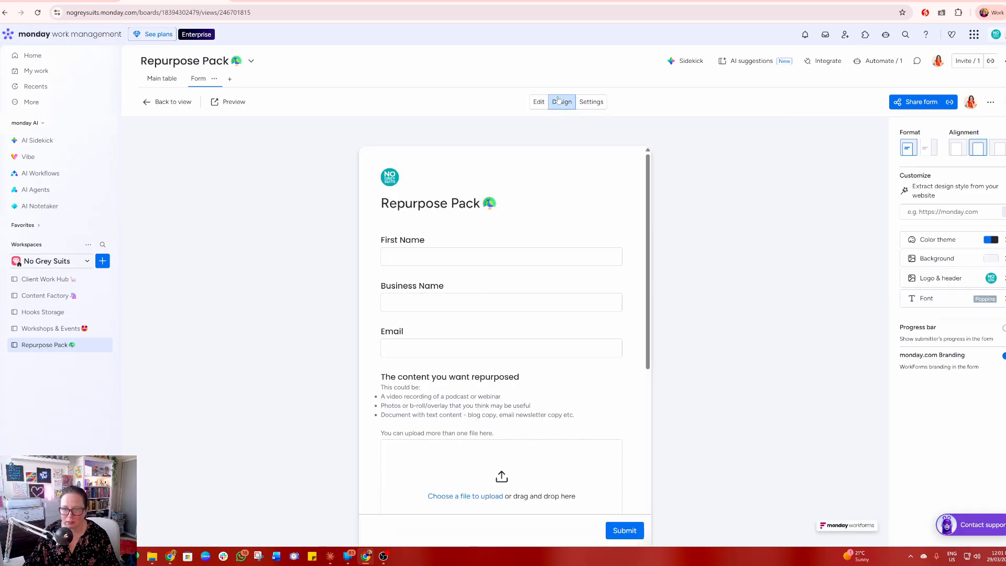
left_click(539, 102)
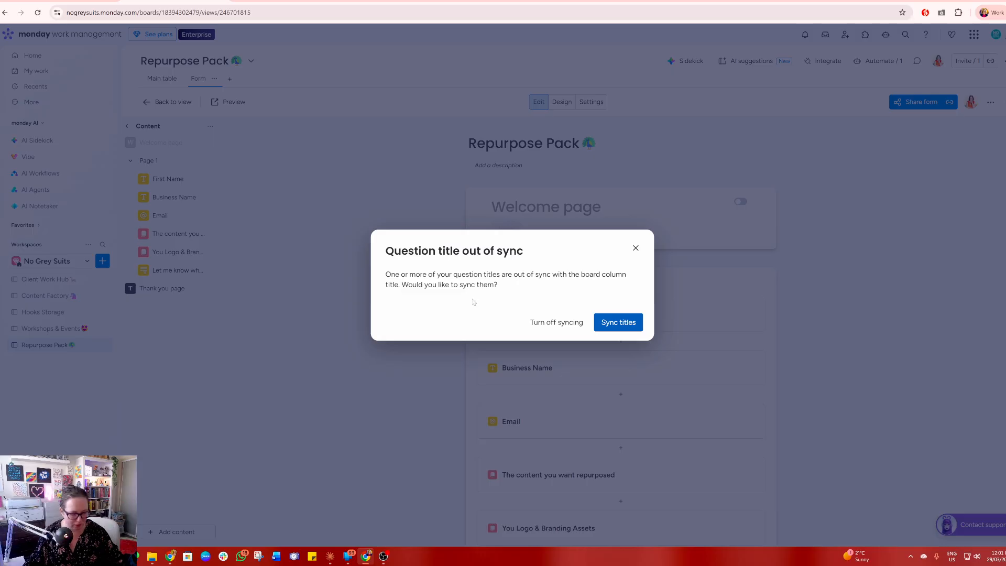
left_click(539, 321)
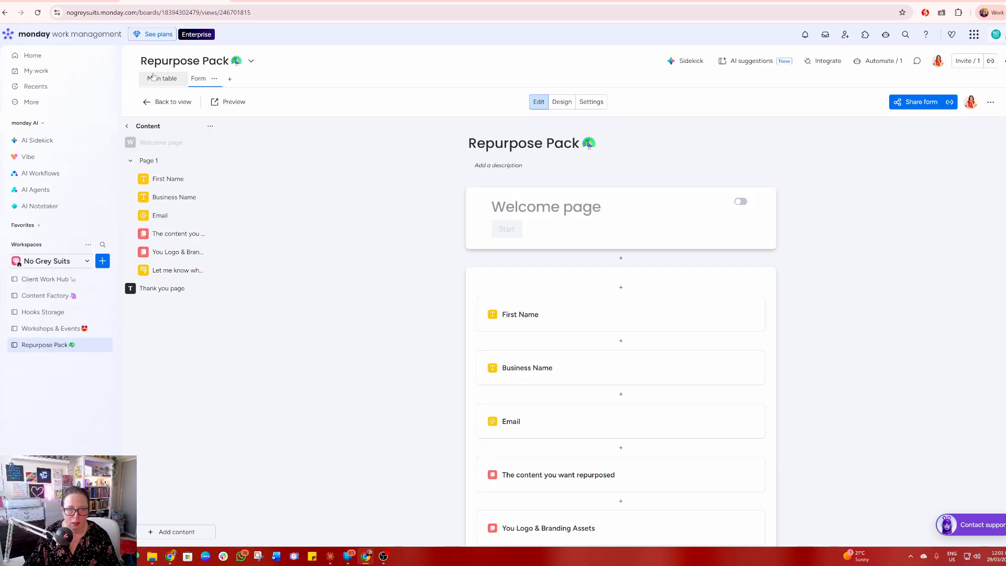
Compare the columns in the board's main table with the questions in the form.
left_click(154, 78)
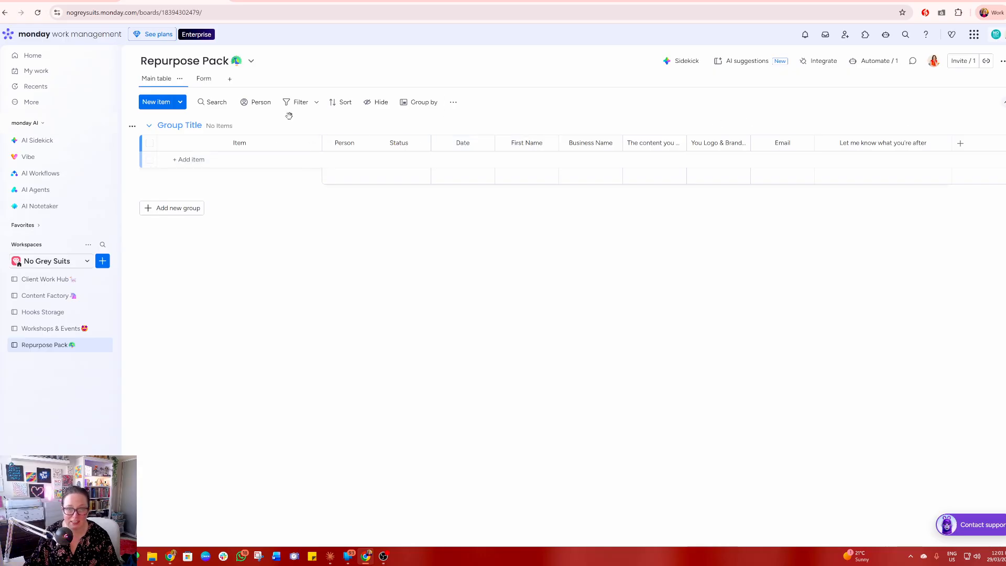
left_click(203, 78)
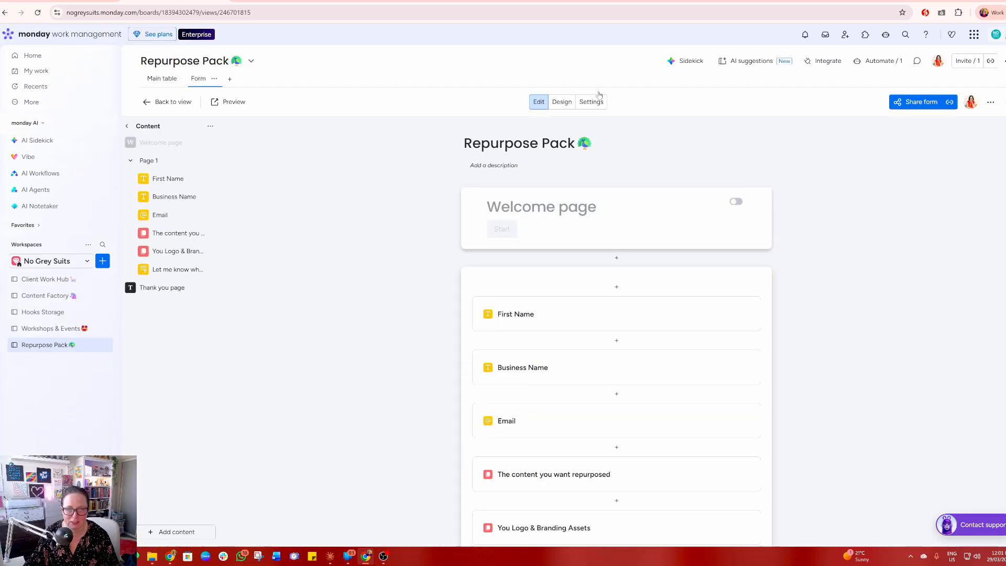
scroll(861, 227, "down", 3)
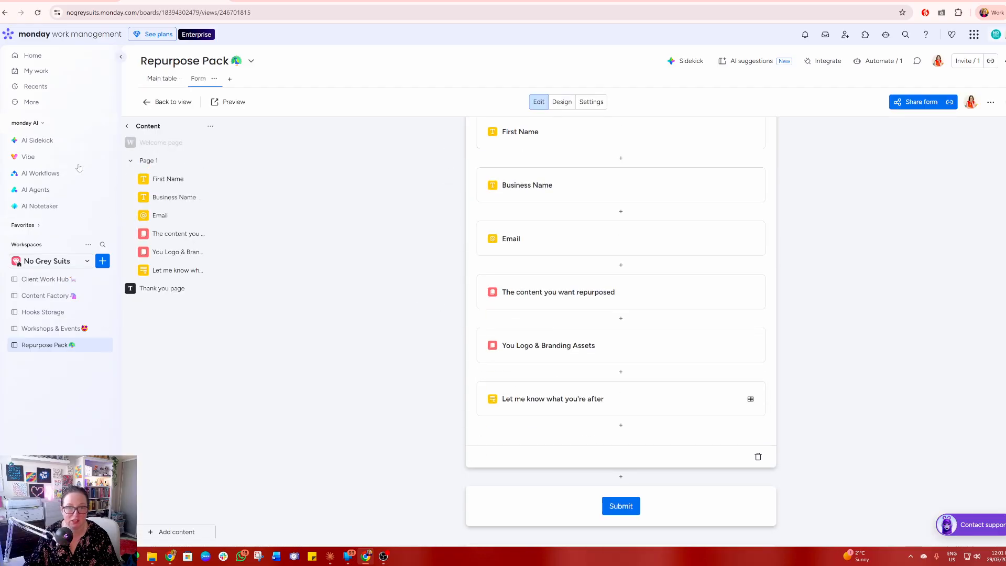
left_click(157, 78)
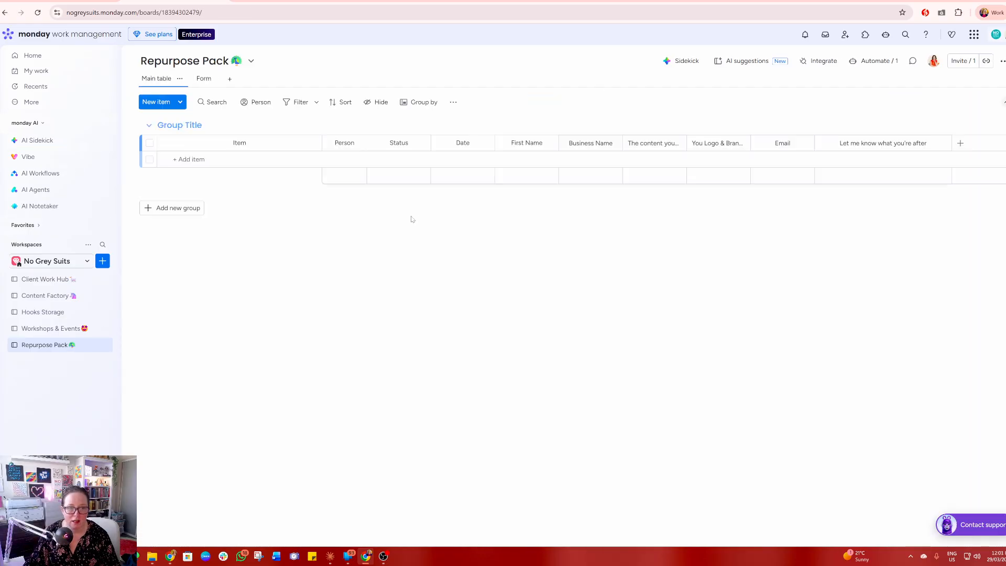
Return to the form and review its questions and upload fields in the design preview.
left_click(204, 78)
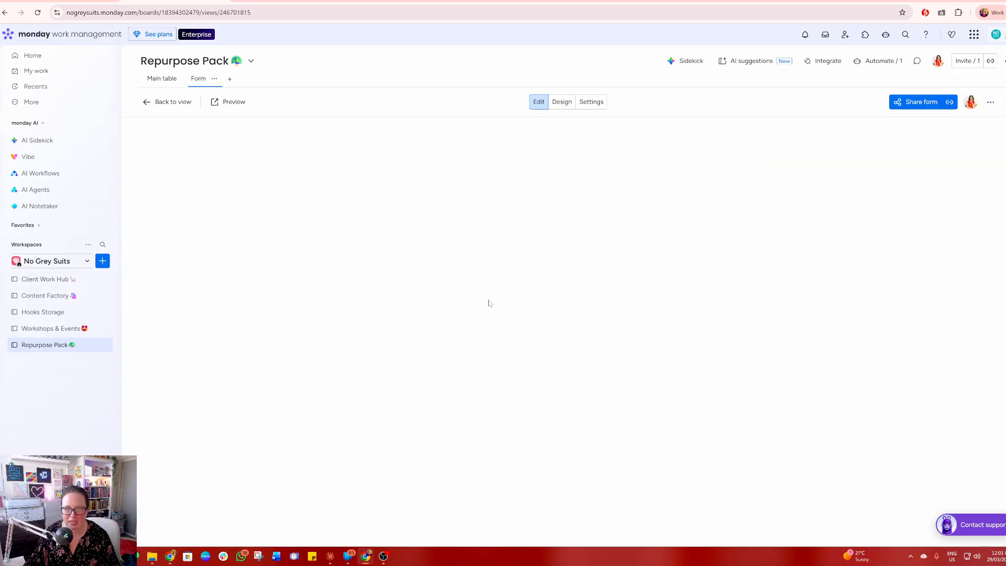
left_click(562, 101)
scroll(445, 341, "down", 5)
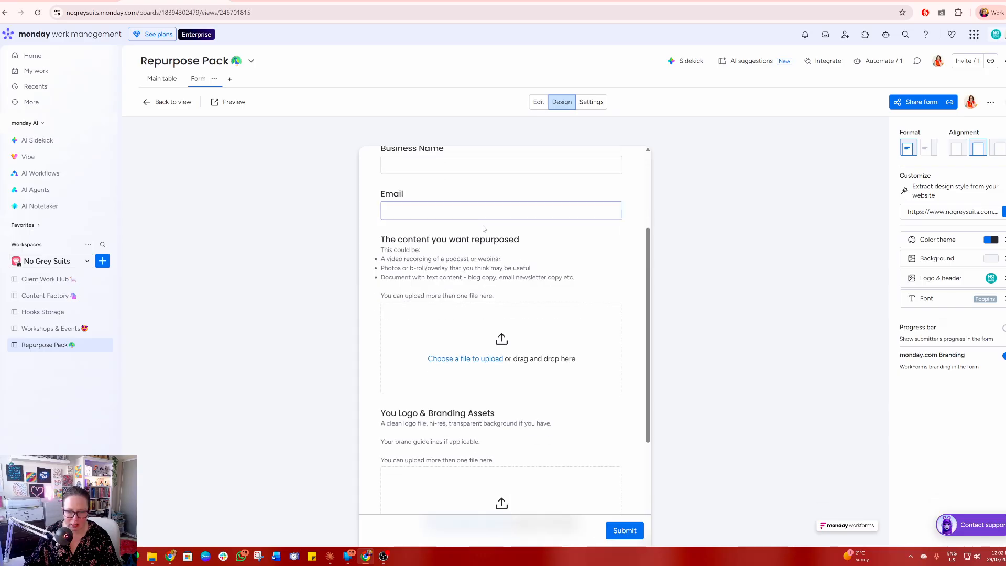
scroll(445, 341, "up", 5)
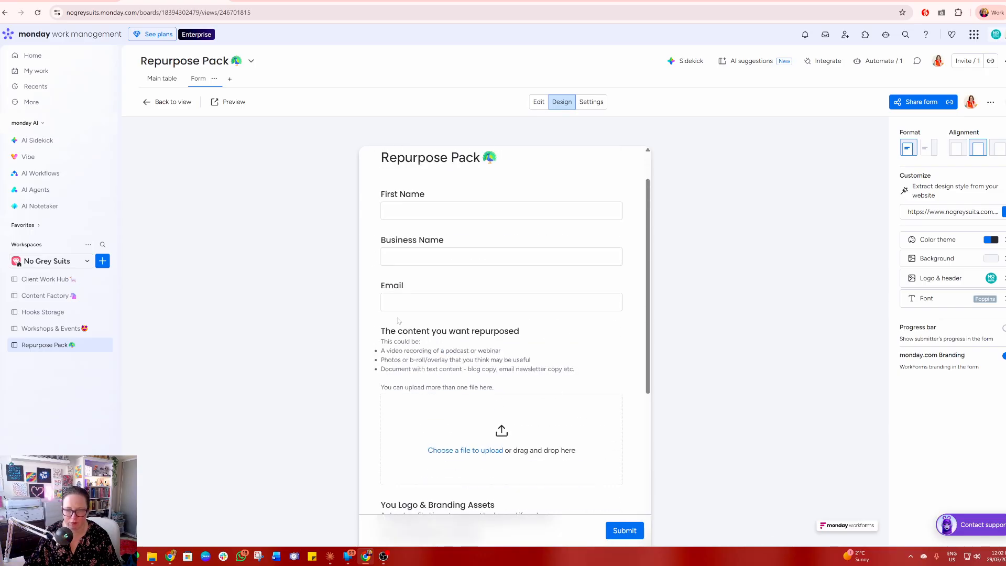
scroll(502, 341, "down", 2)
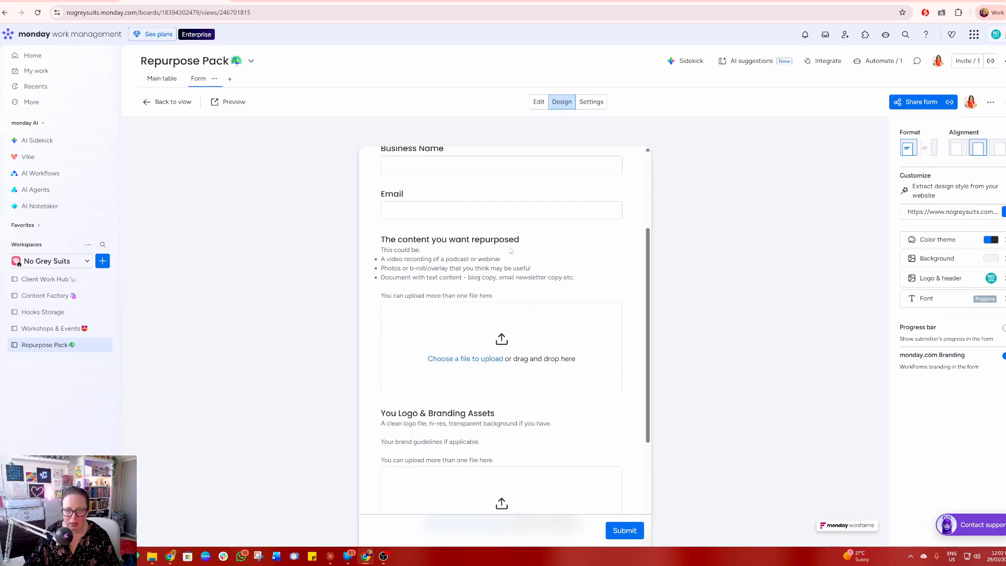
Set the form's primary color to the teal brand color and look over the form's design.
scroll(398, 301, "down", 1)
scroll(398, 302, "down", 2)
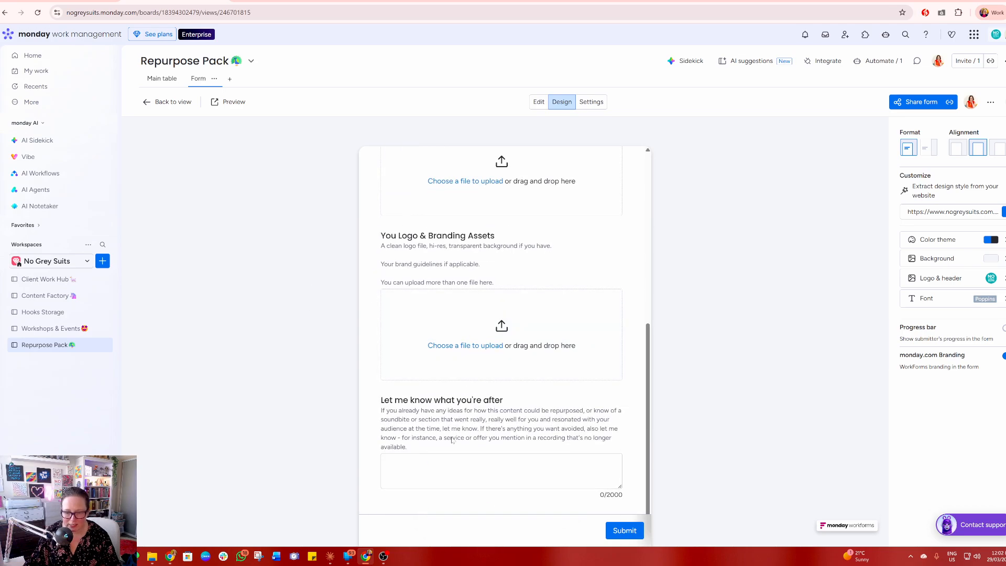
scroll(541, 471, "up", 6)
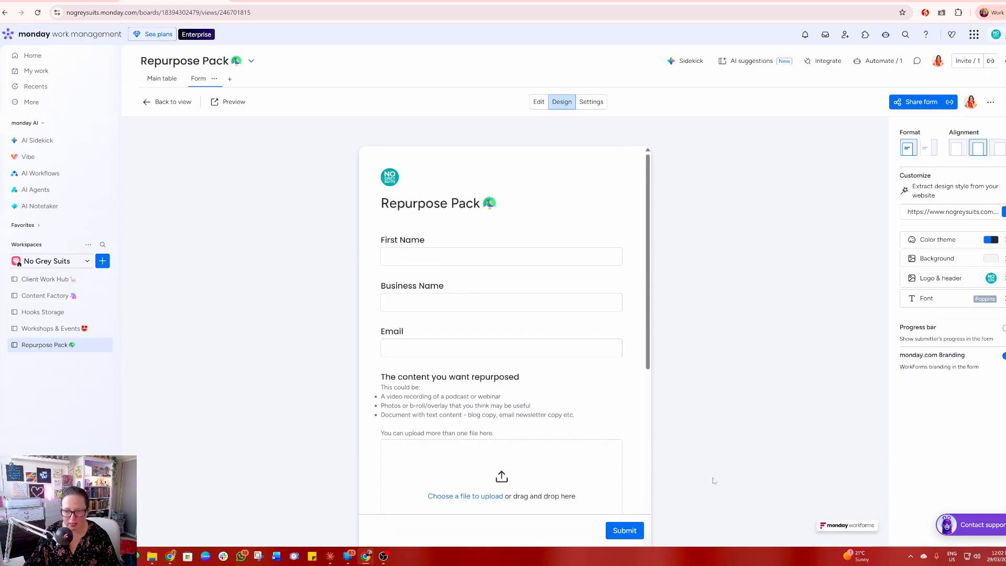
left_click(979, 244)
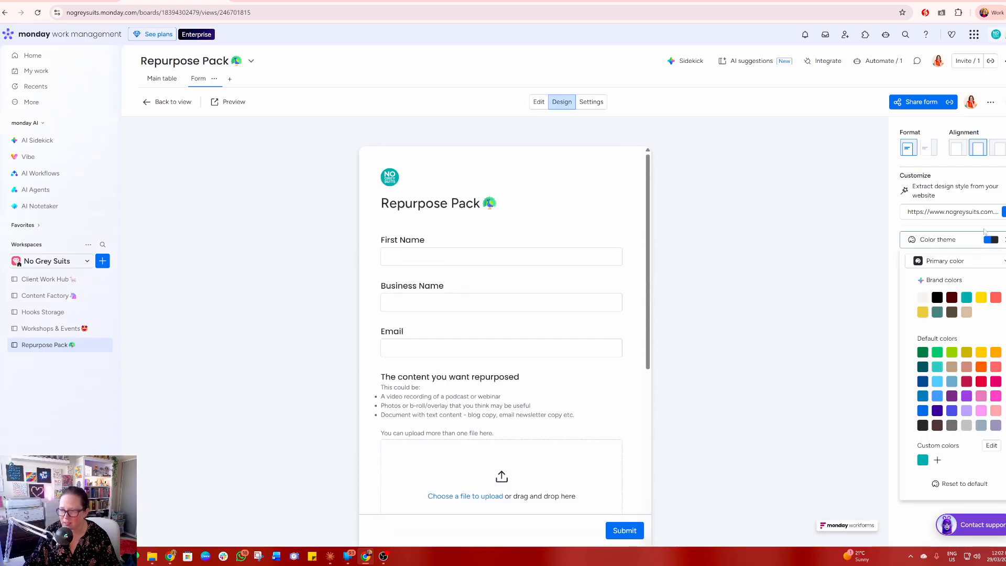
left_click(967, 298)
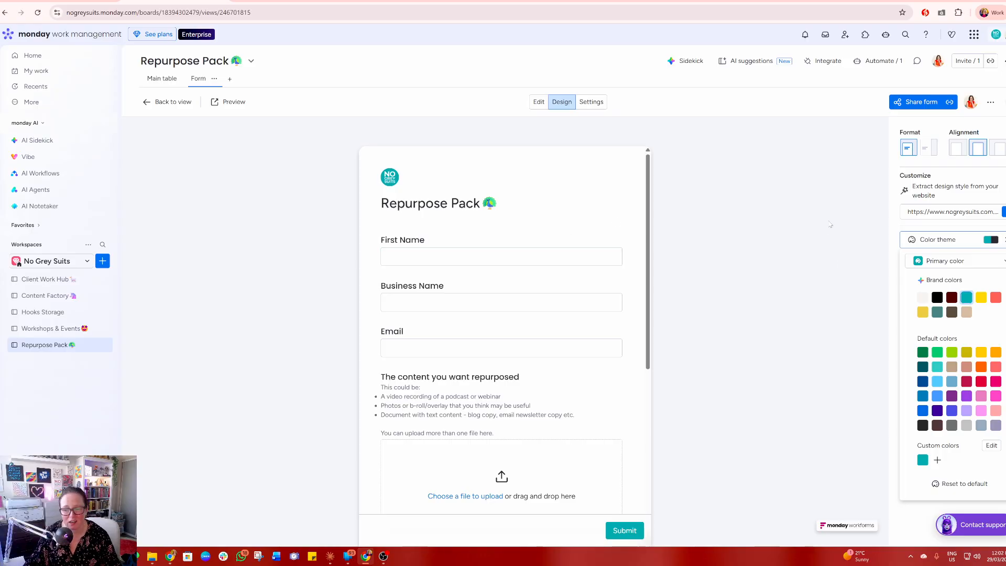
left_click(936, 182)
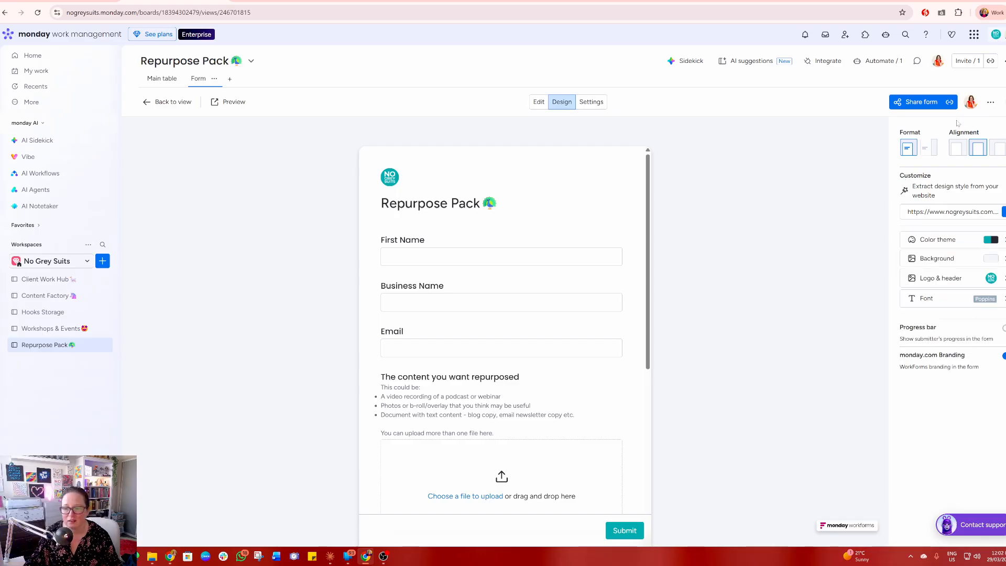
scroll(481, 392, "down", 5)
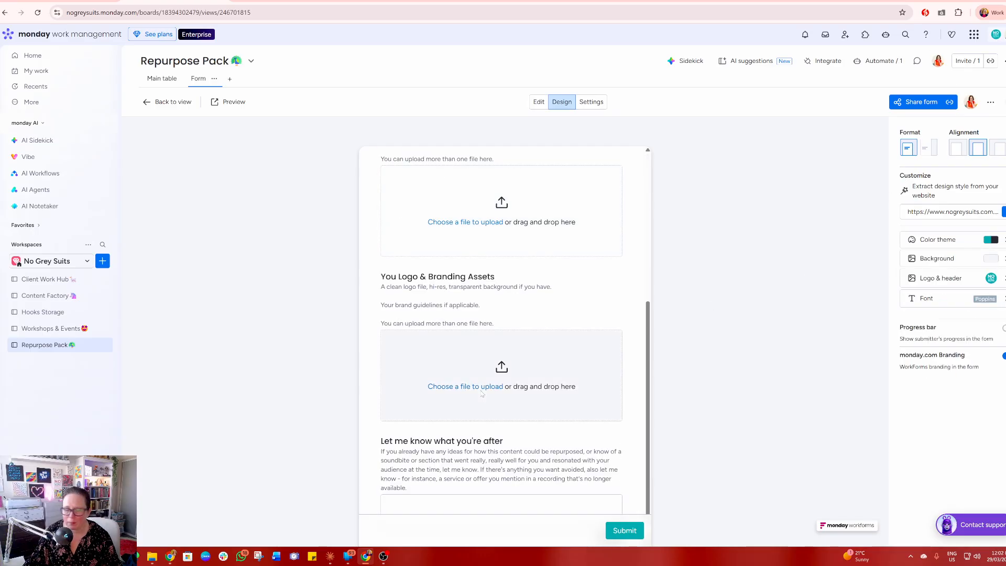
scroll(481, 391, "up", 5)
Turn on the reCAPTCHA challenge in the form's general settings.
left_click(589, 103)
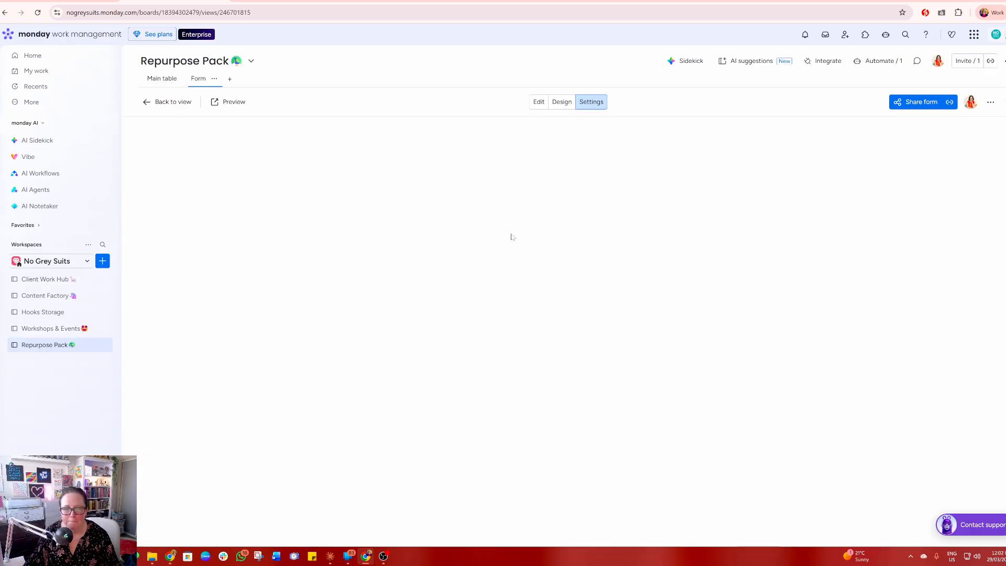
left_click(564, 103)
left_click(598, 103)
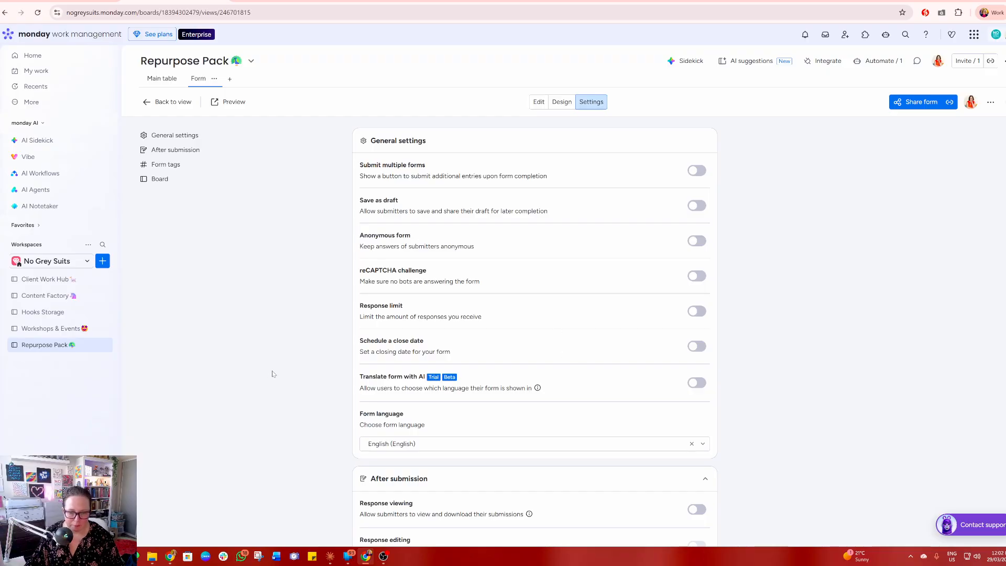
left_click(697, 277)
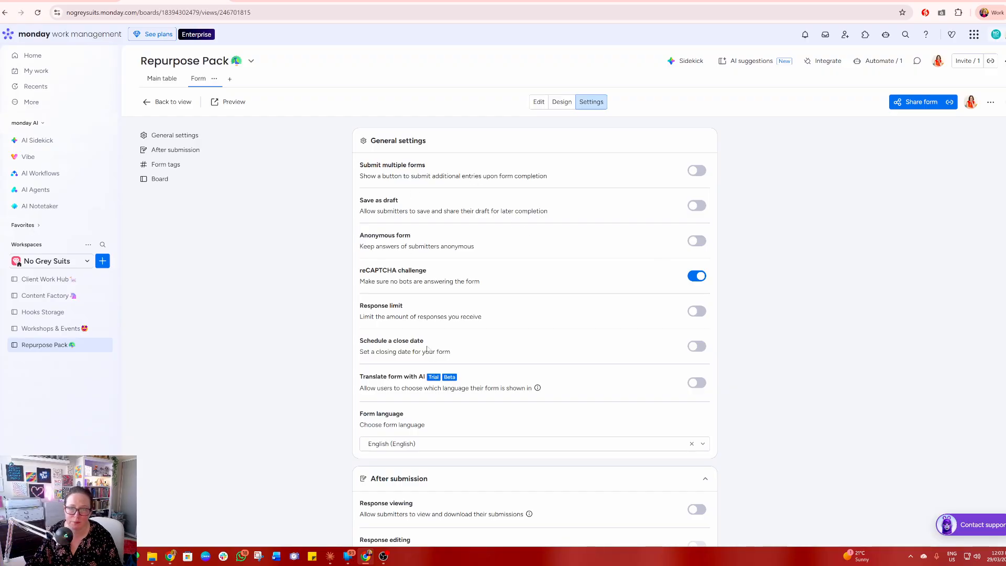
Review the form's after-submission, form tag and board settings.
scroll(528, 380, "down", 5)
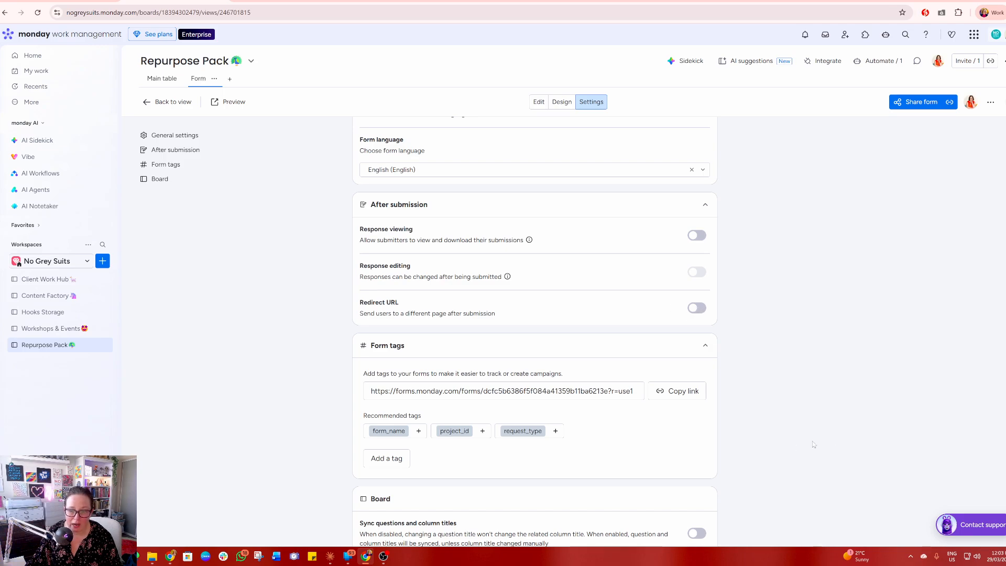
scroll(814, 444, "down", 2)
scroll(594, 288, "up", 2)
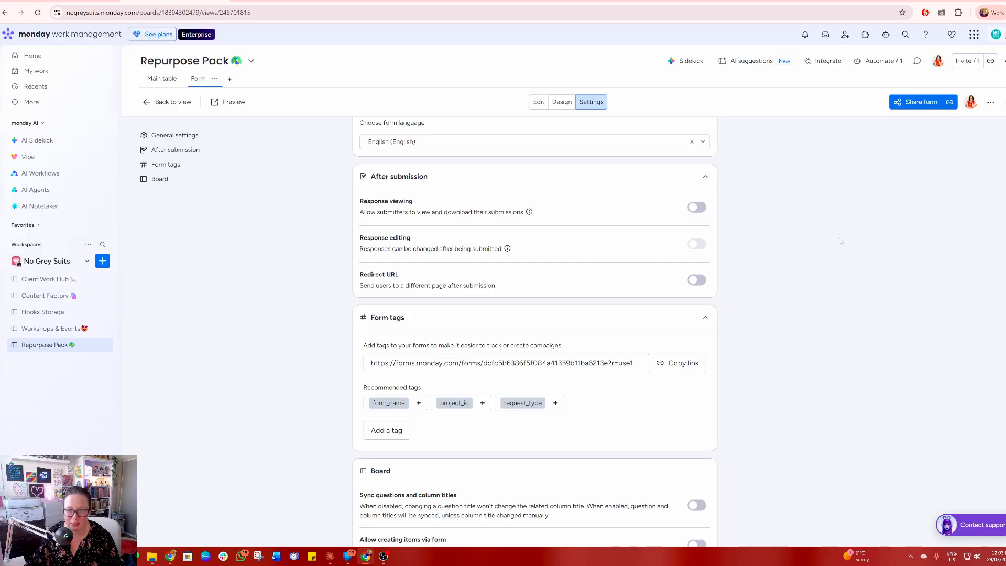
scroll(786, 383, "down", 2)
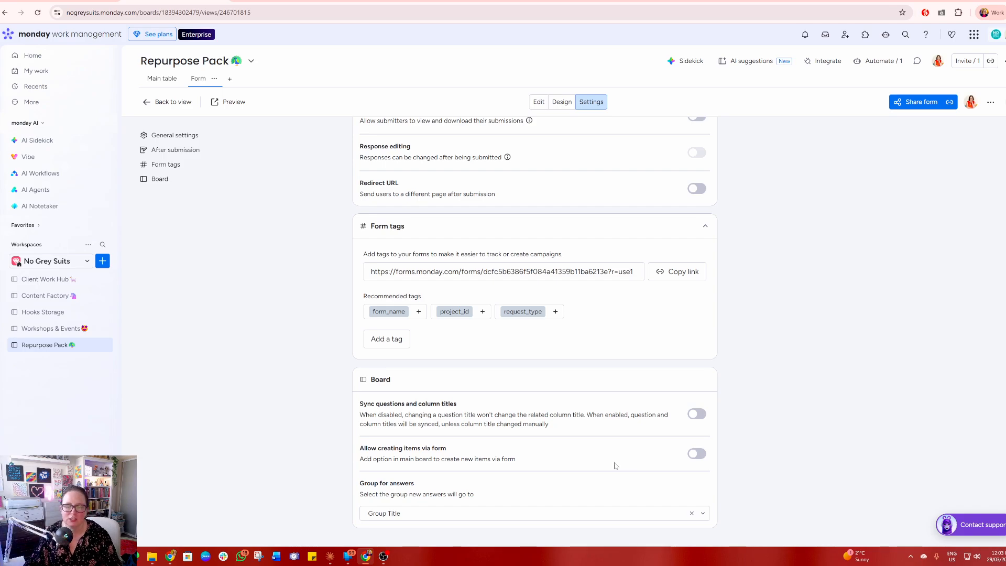
Compare the form's group-for-answers setting with the groups in the board's main table.
left_click(156, 80)
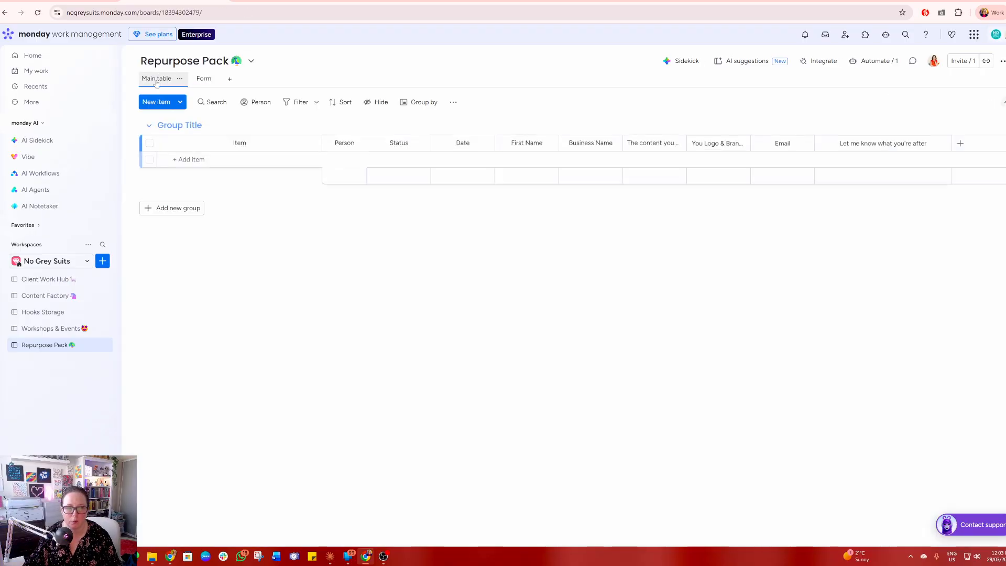
left_click(194, 82)
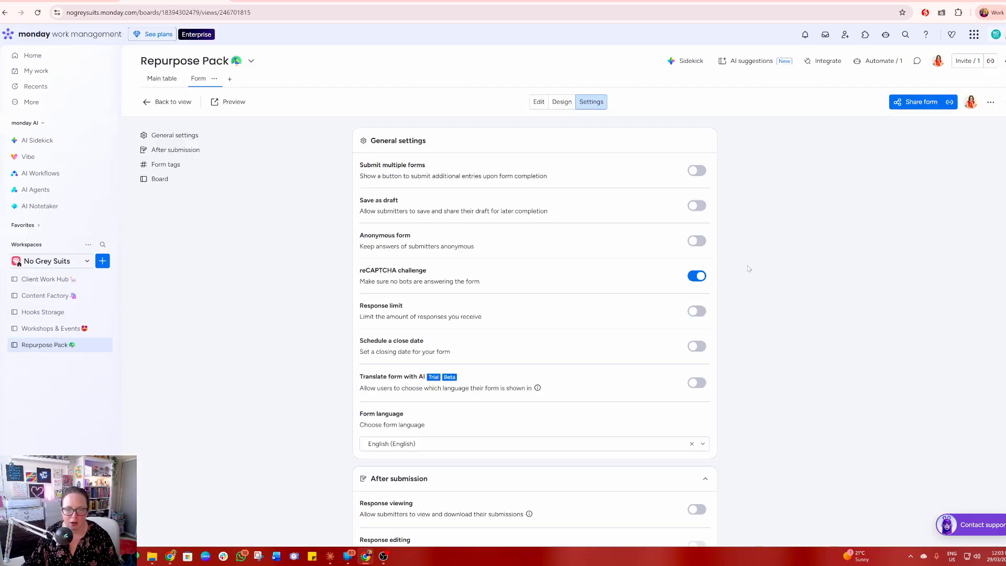
scroll(748, 336, "down", 4)
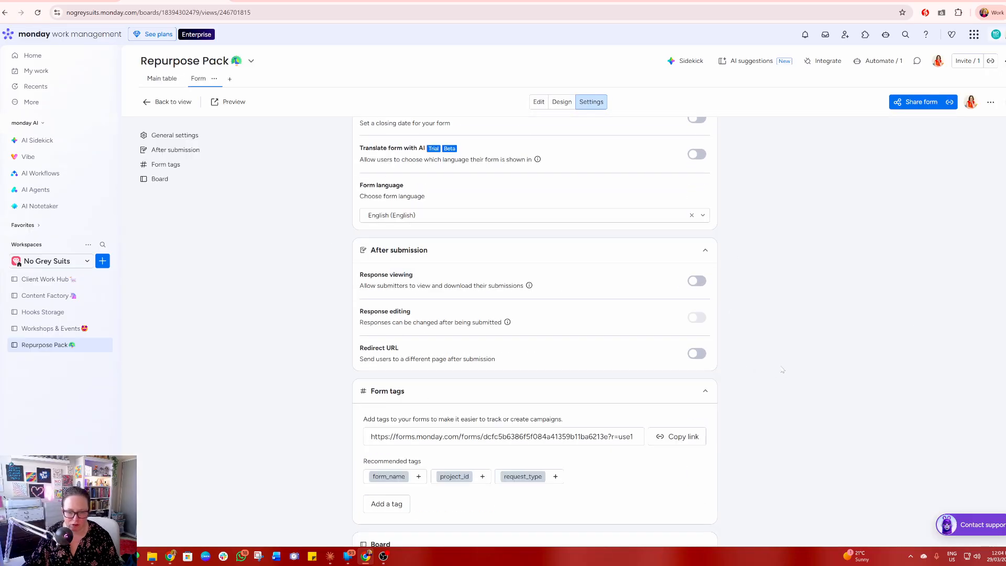
scroll(782, 370, "down", 3)
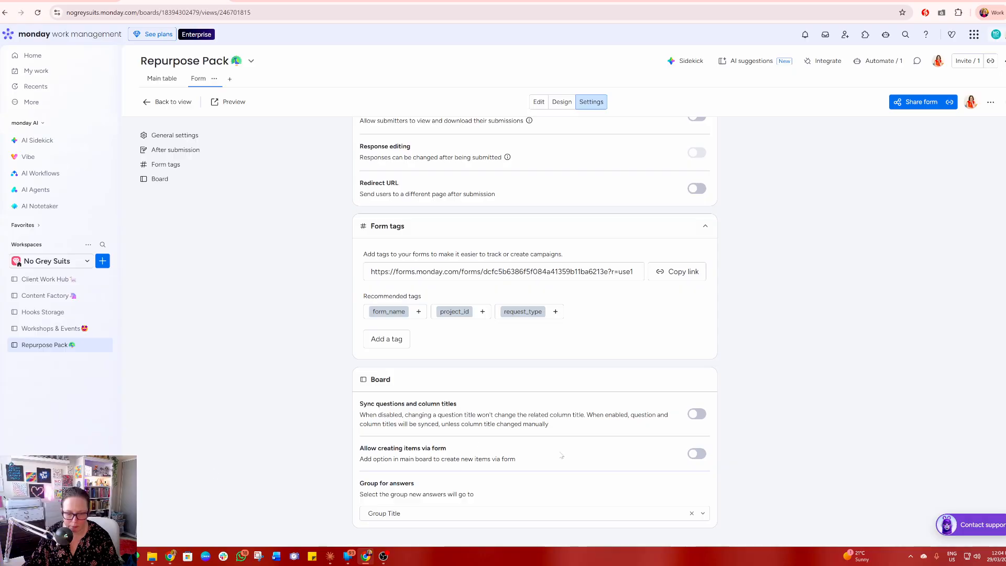
left_click(406, 514)
left_click(538, 519)
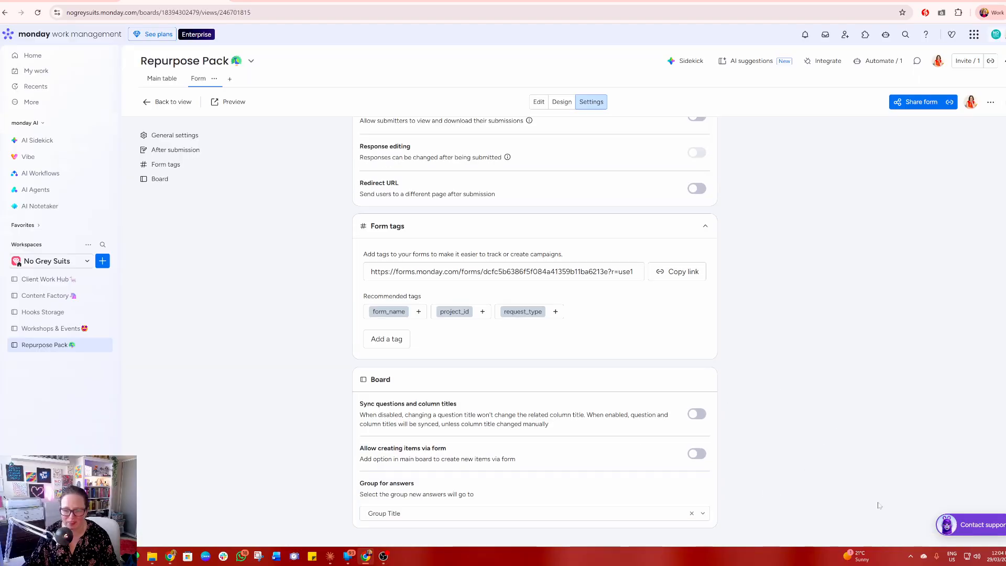
left_click(159, 79)
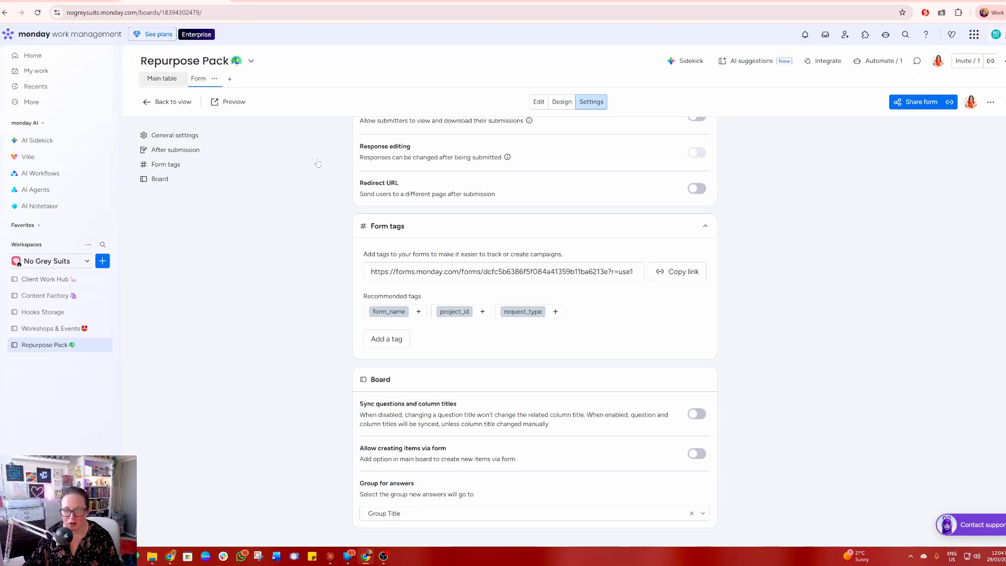
left_click(204, 79)
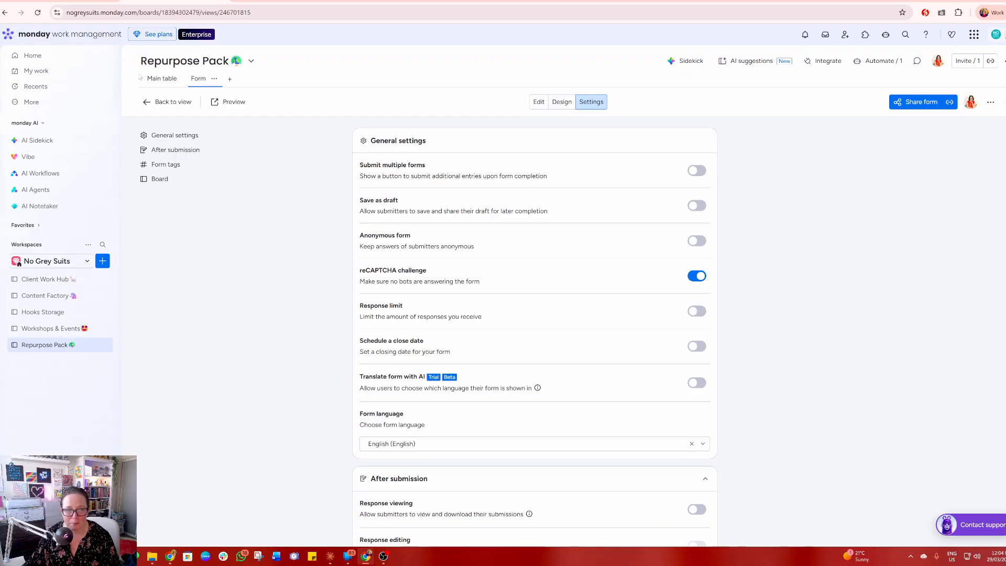
Rename the existing group in the board's main table to "New" and color it lime green.
left_click(162, 78)
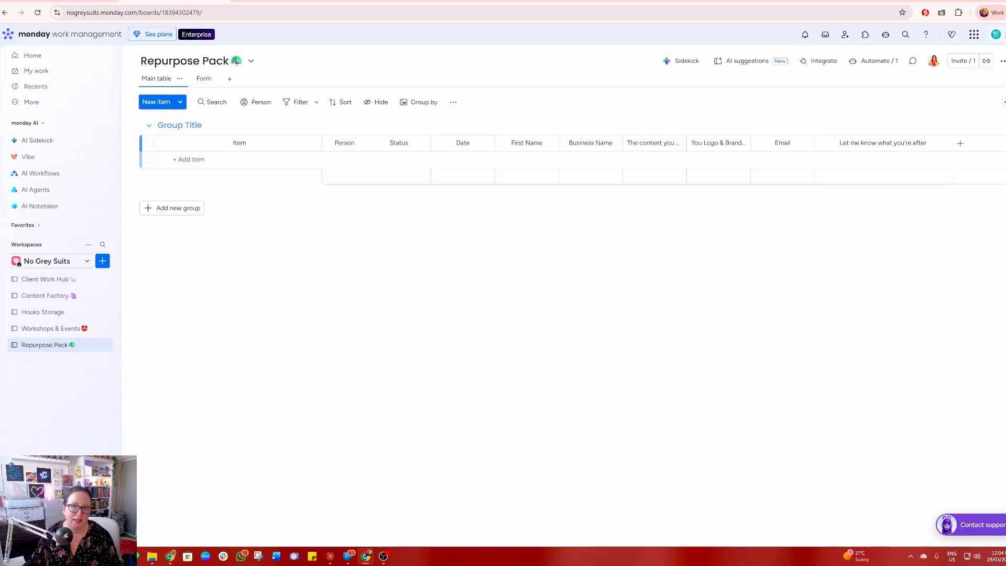
triple_click(182, 125)
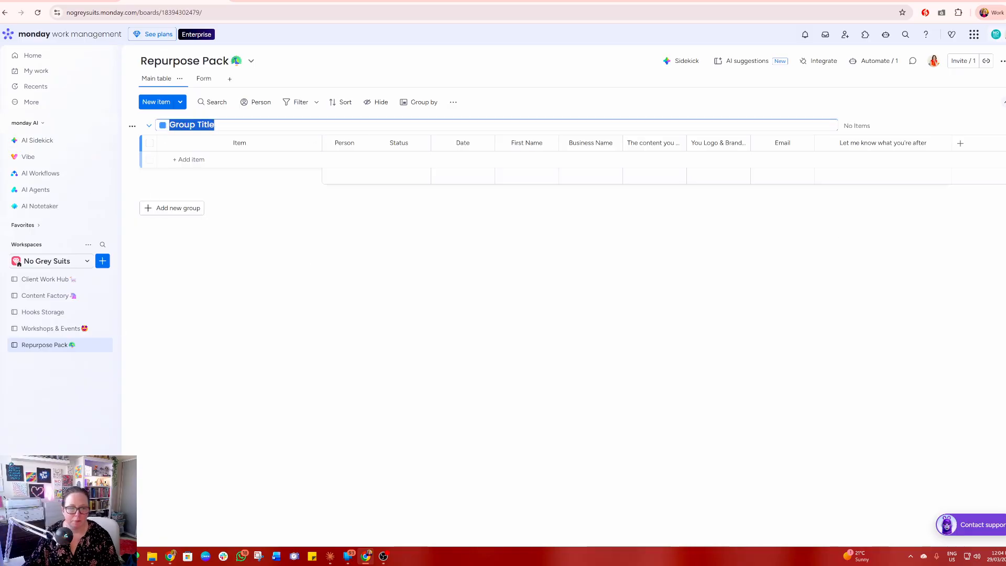
type("New")
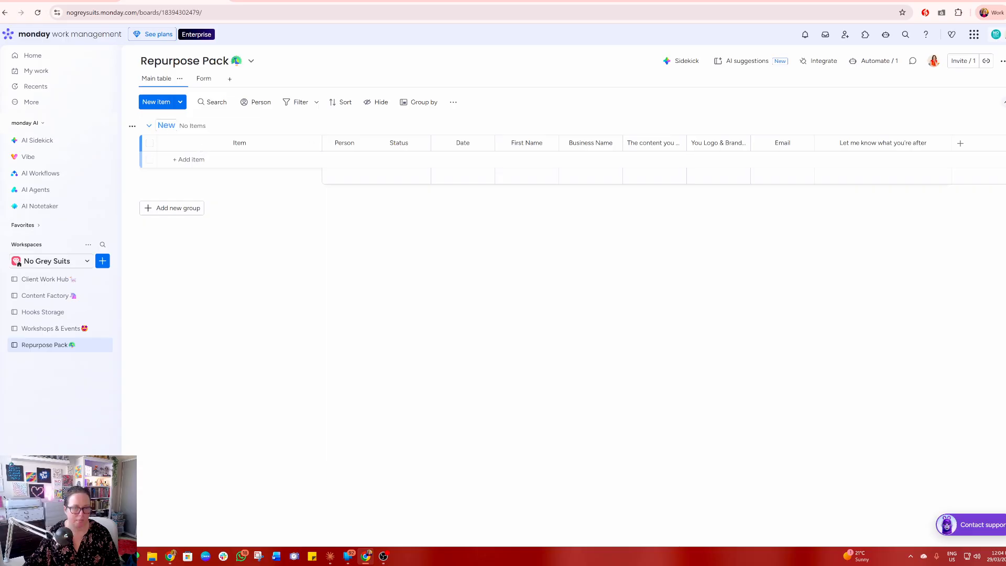
left_click(163, 126)
left_click(207, 145)
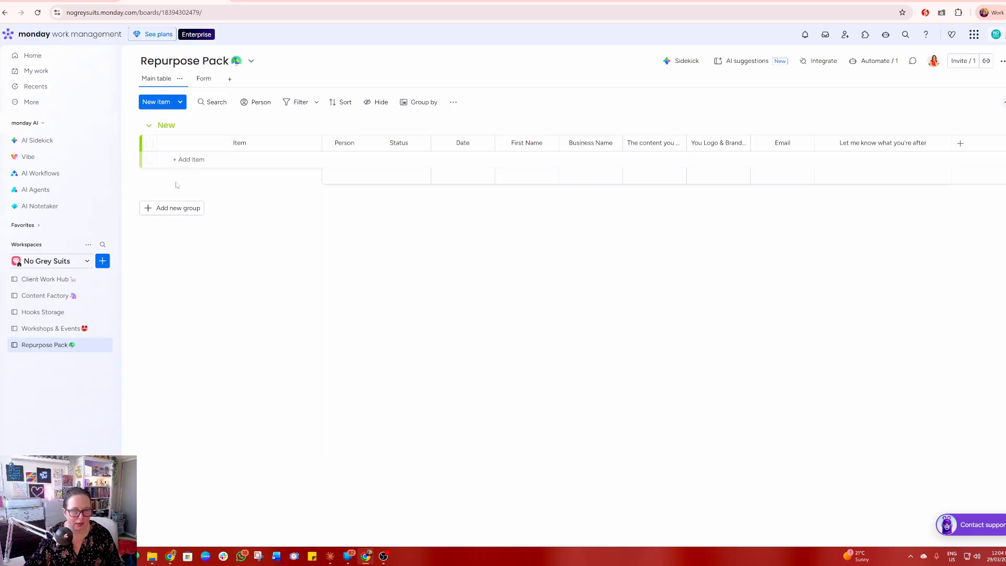
Add an orange group named "In Progress" below the New group.
left_click(155, 208)
left_click(163, 205)
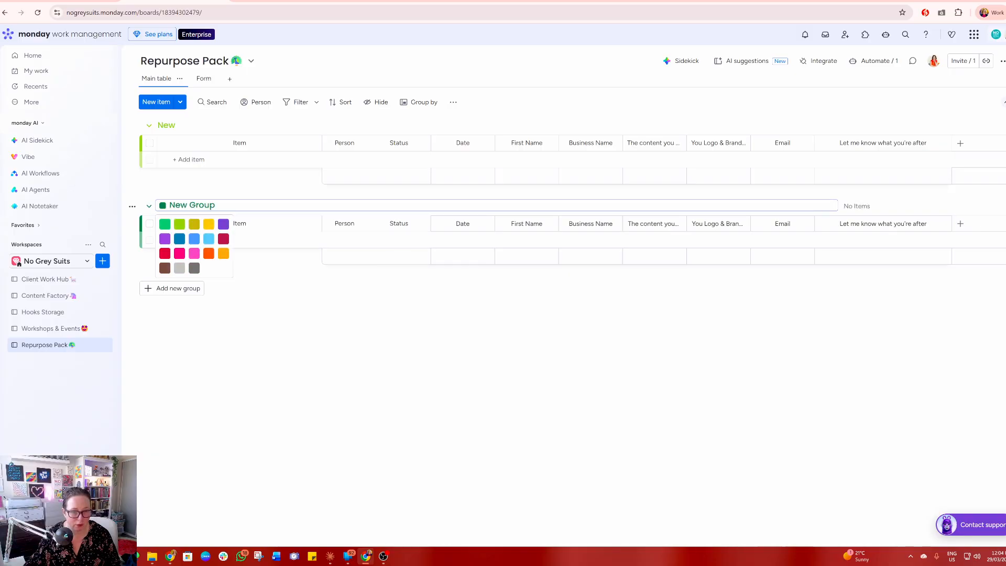
left_click(208, 254)
type("In Progress")
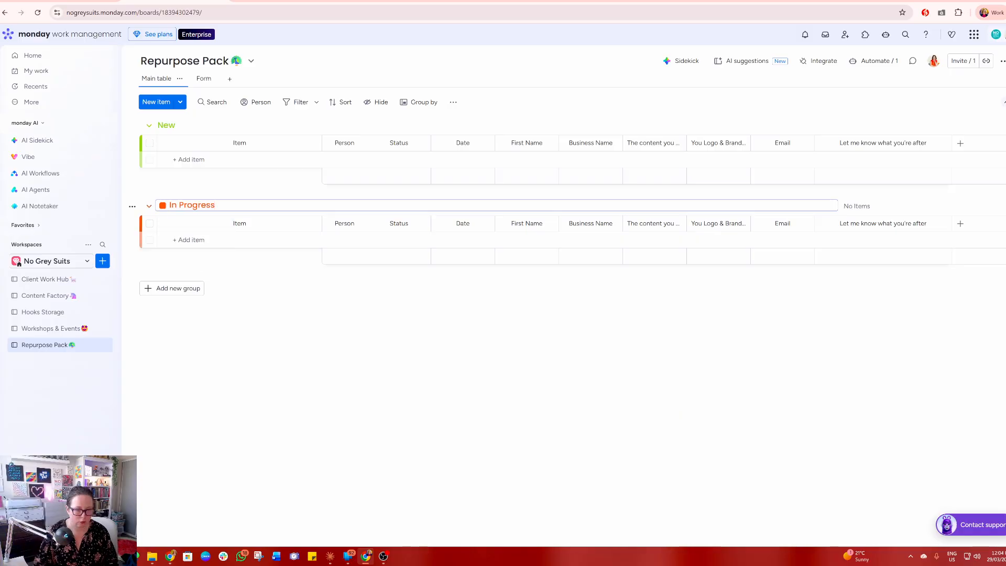
key("Return")
Add a group named "Completed" below the In Progress group.
left_click(188, 288)
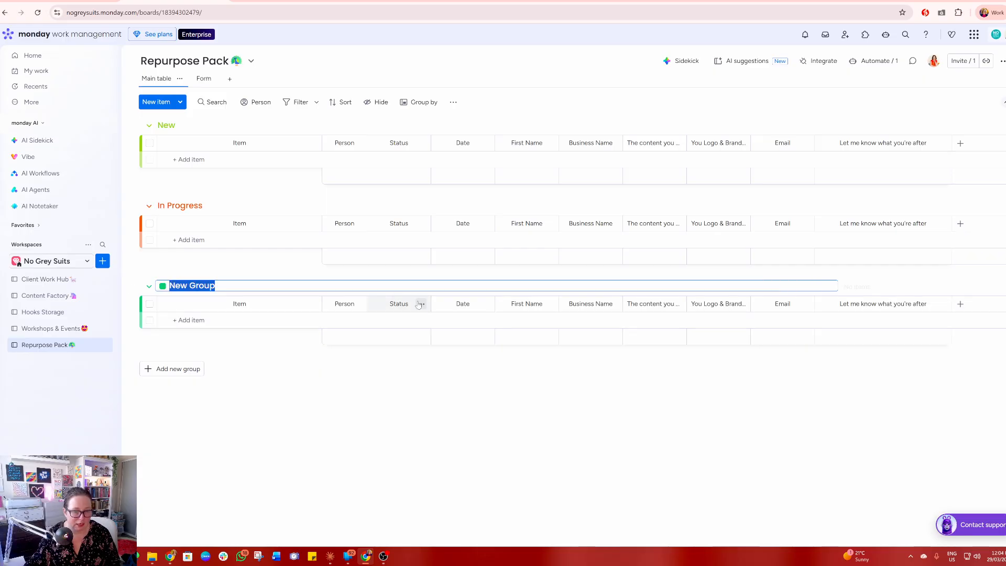
type("Completed")
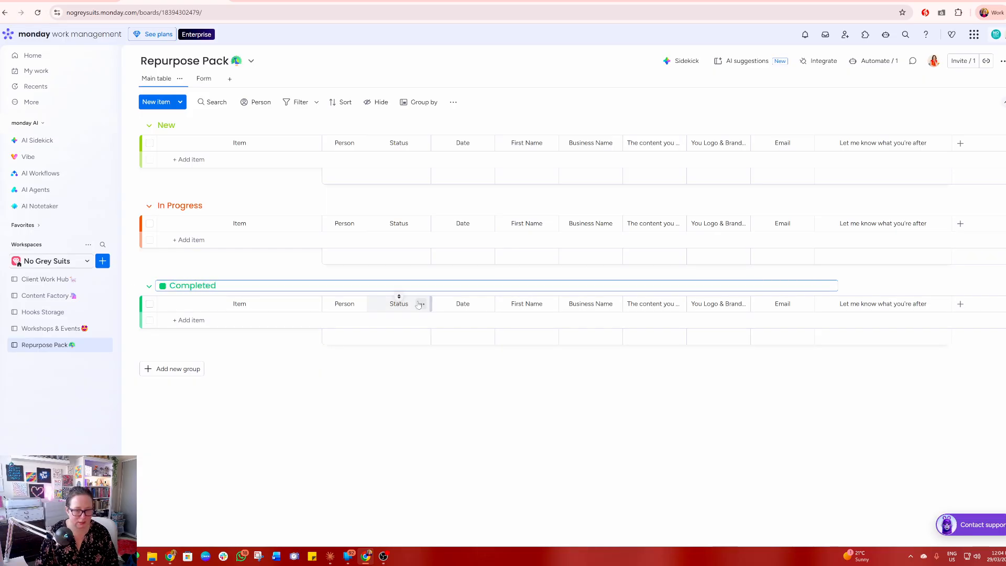
left_click(388, 395)
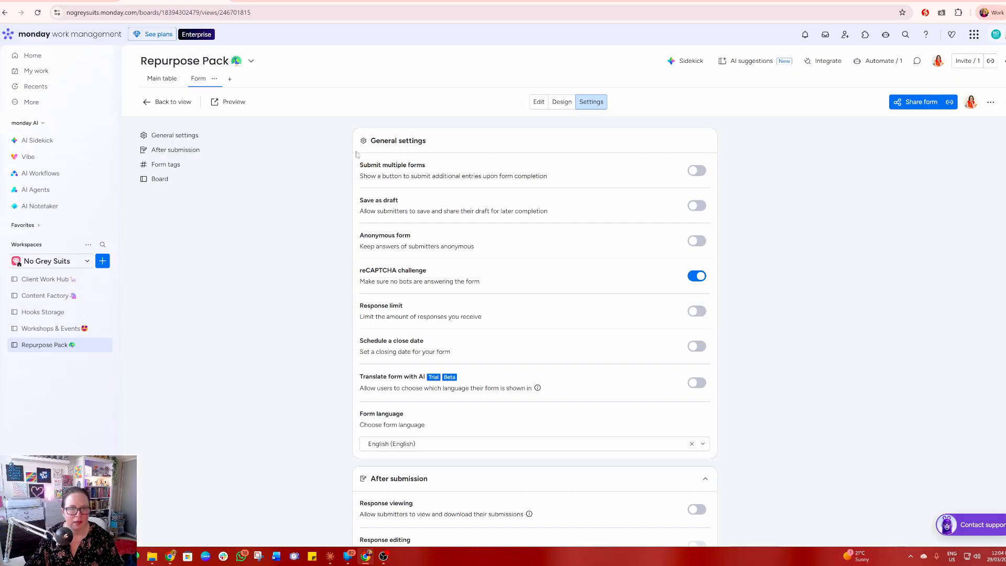
Check in the form's settings which board group new answers go to.
scroll(448, 482, "down", 5)
scroll(448, 482, "down", 2)
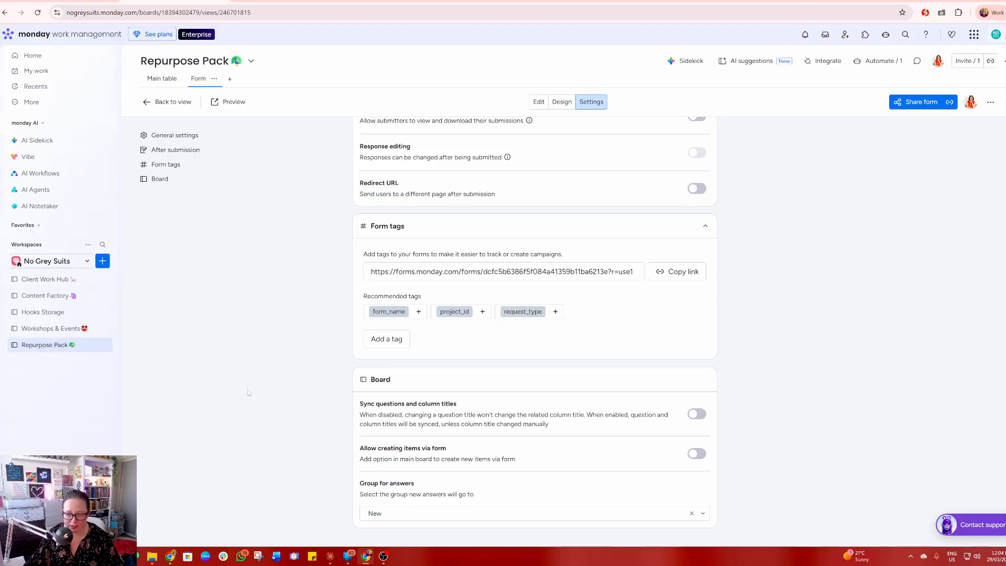
scroll(248, 392, "up", 8)
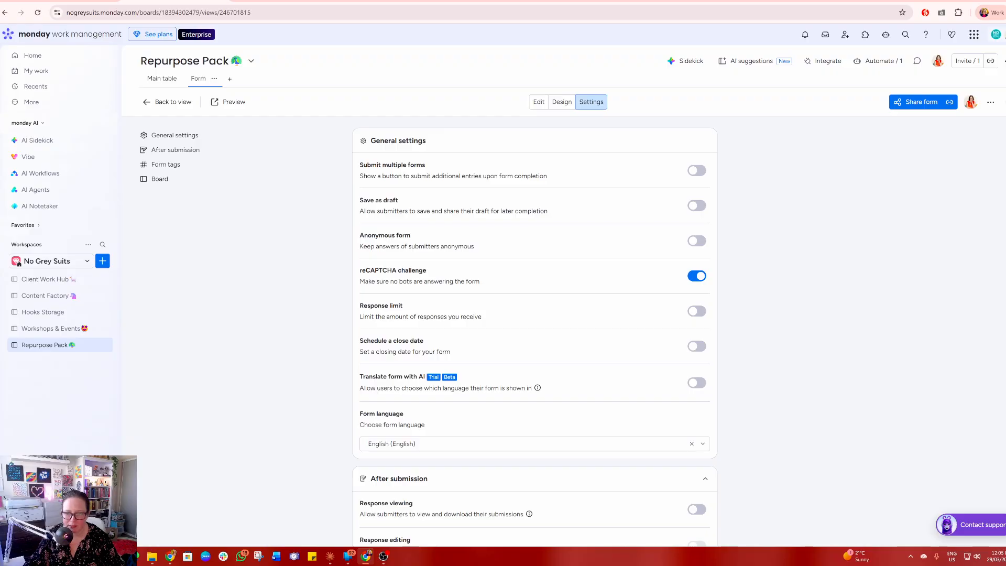
Return to the form's design and examine its sharing settings and additional options.
left_click(561, 102)
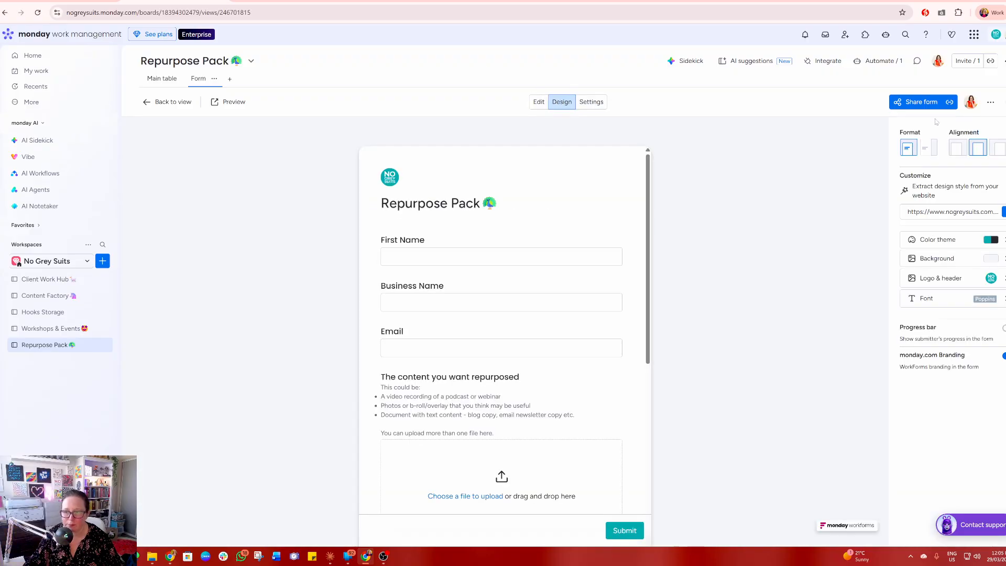
left_click(916, 103)
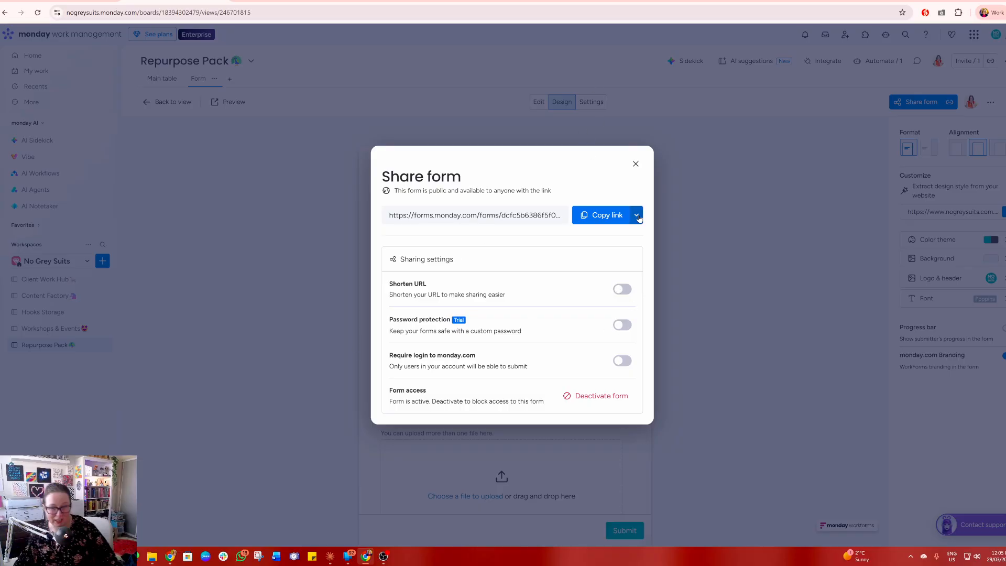
left_click(635, 165)
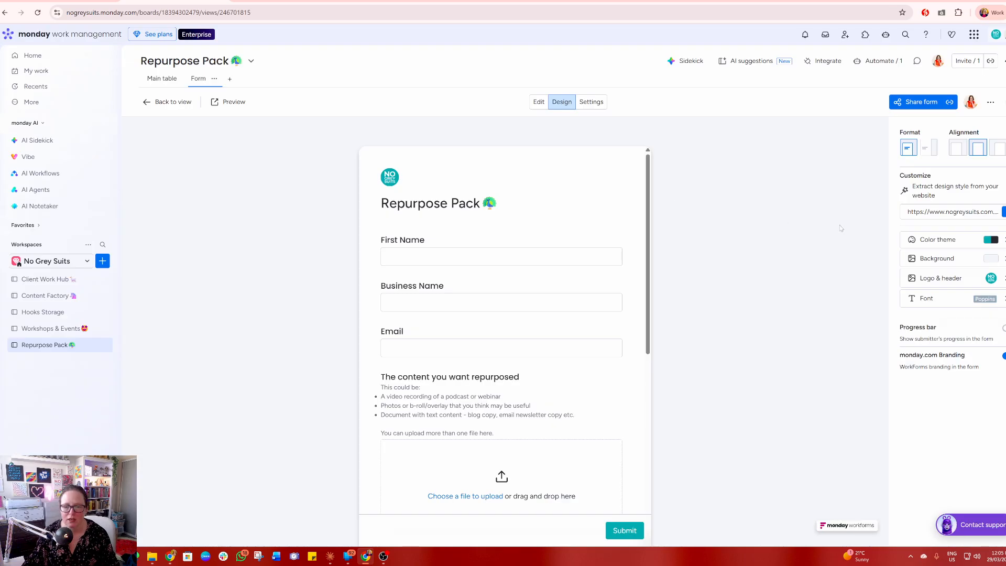
left_click(991, 103)
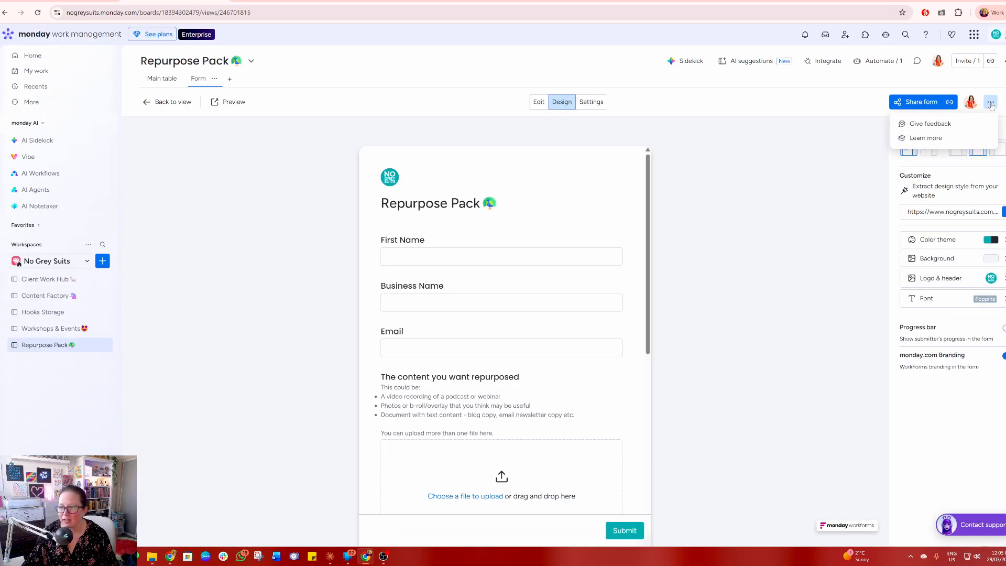
left_click(993, 106)
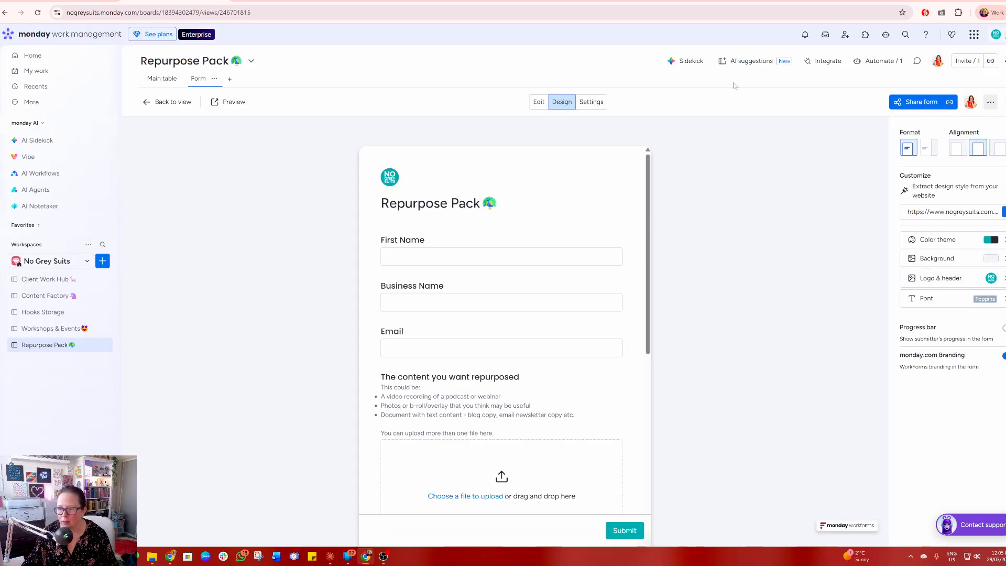
Open the form's general settings and check which actions are available for the Form view.
left_click(592, 103)
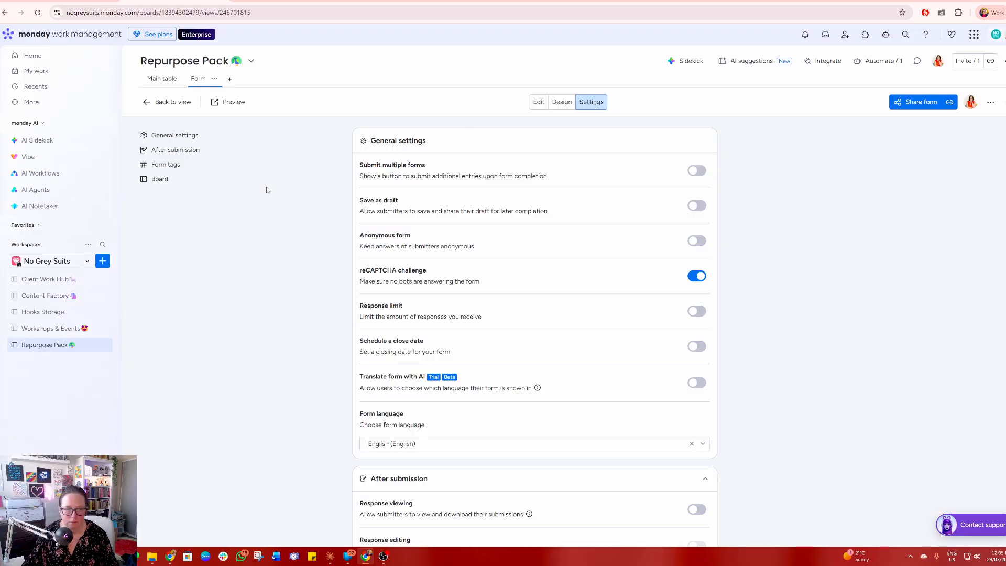
left_click(186, 136)
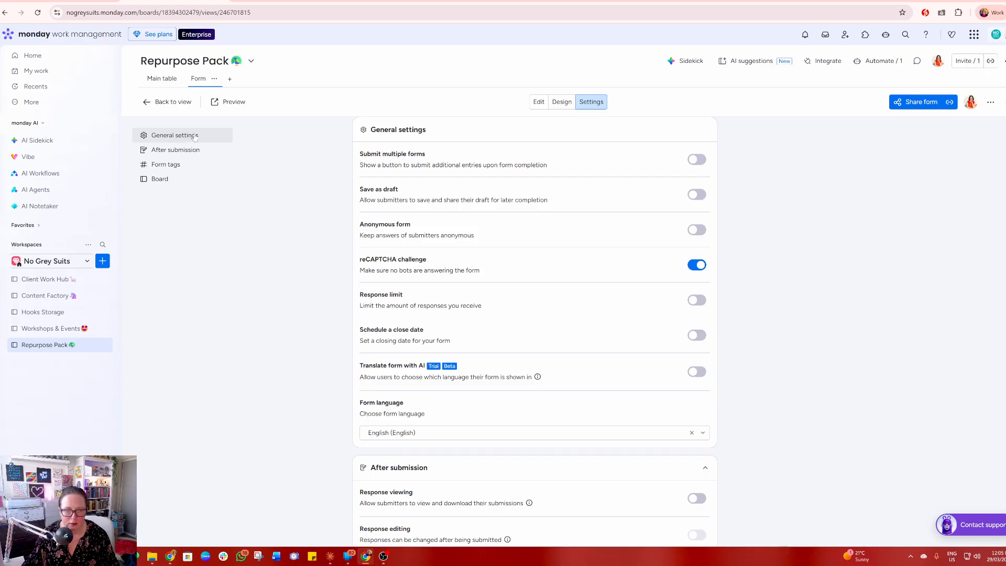
left_click(214, 79)
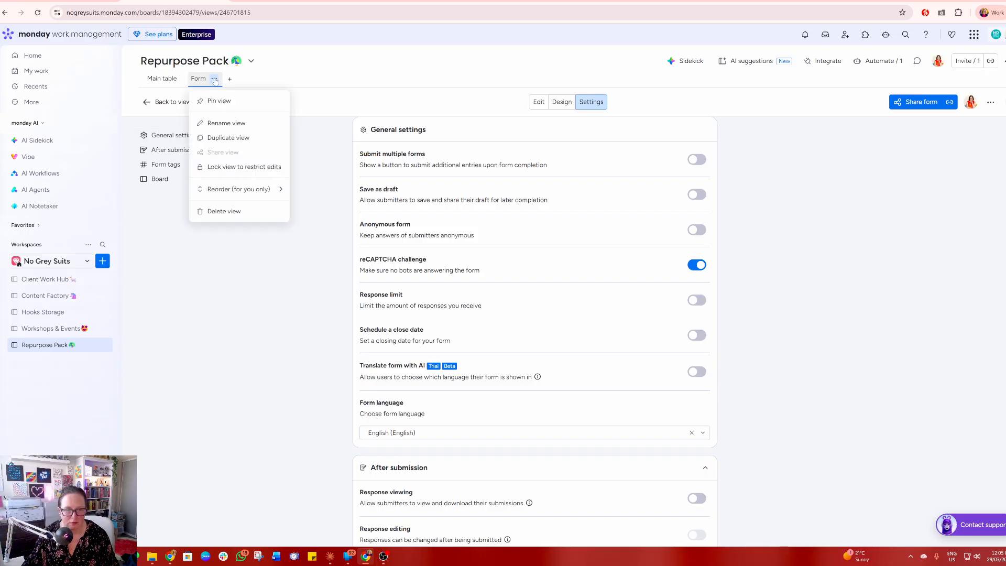
left_click(214, 79)
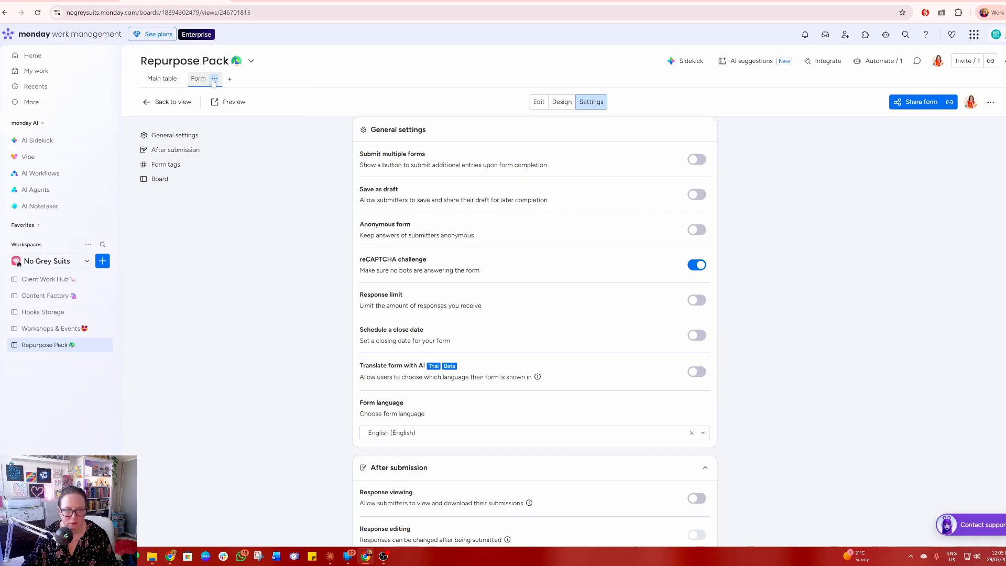
Review the ways to share the Repurpose Pack form and copy its embed code.
left_click(911, 102)
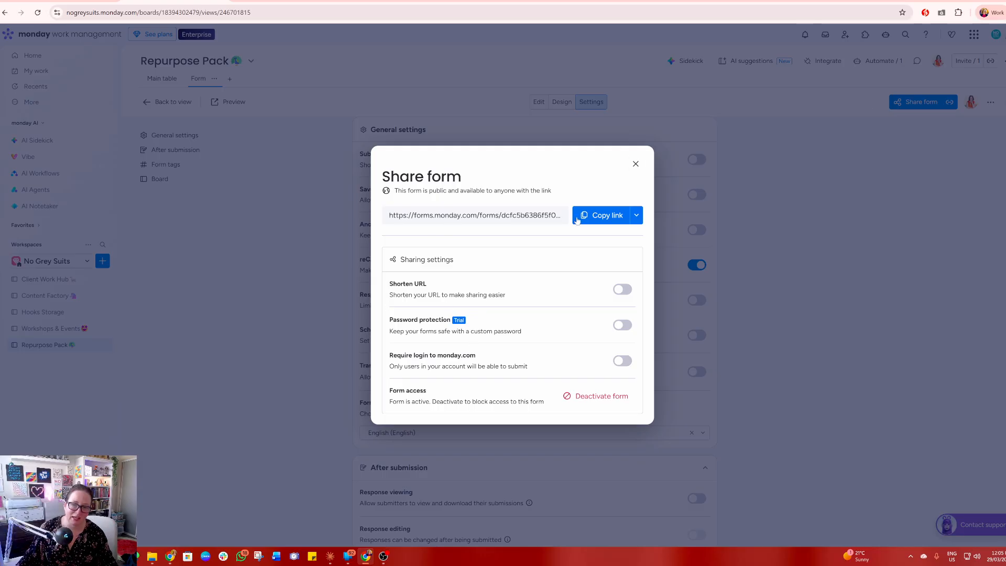
left_click(637, 215)
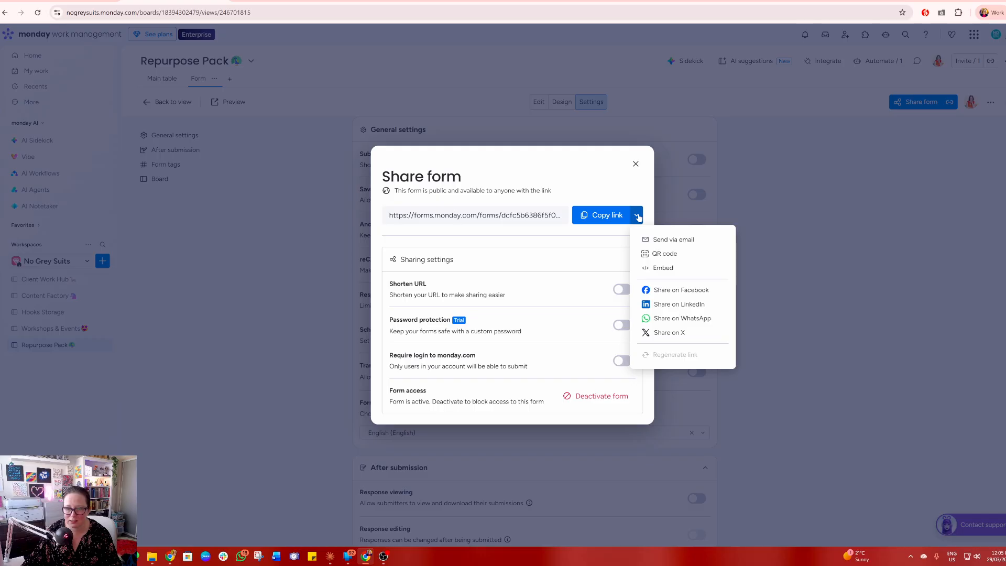
left_click(638, 214)
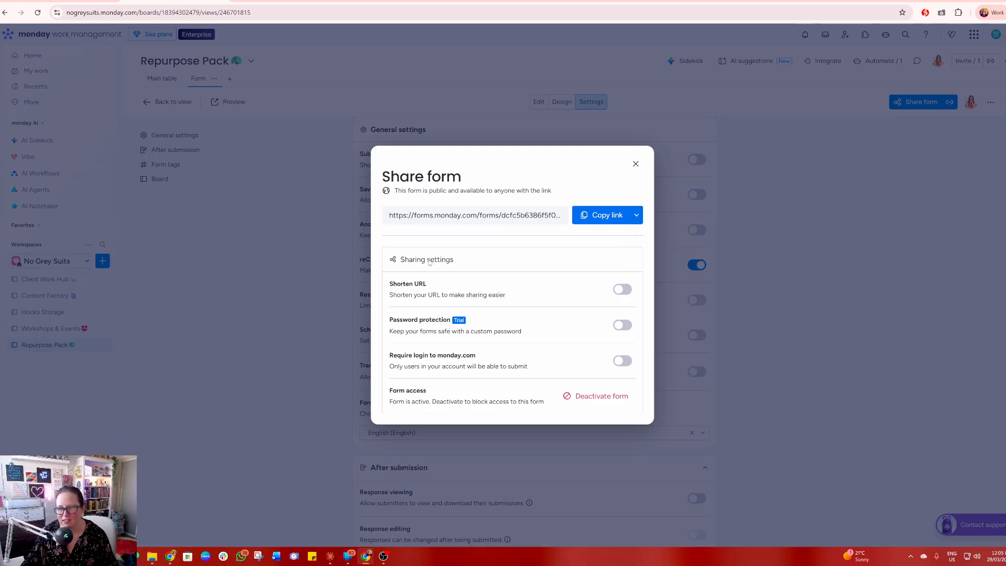
left_click(638, 216)
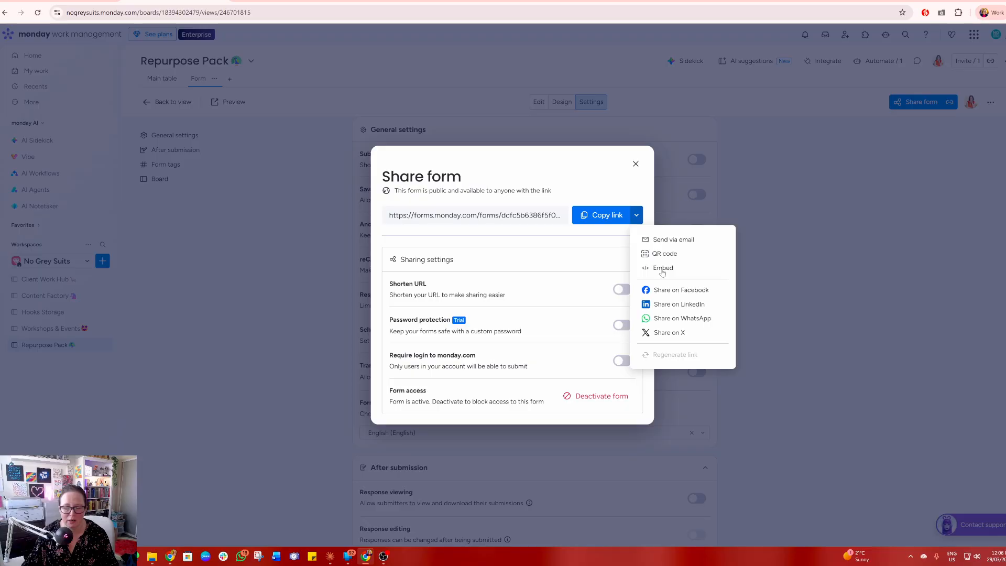
left_click(663, 268)
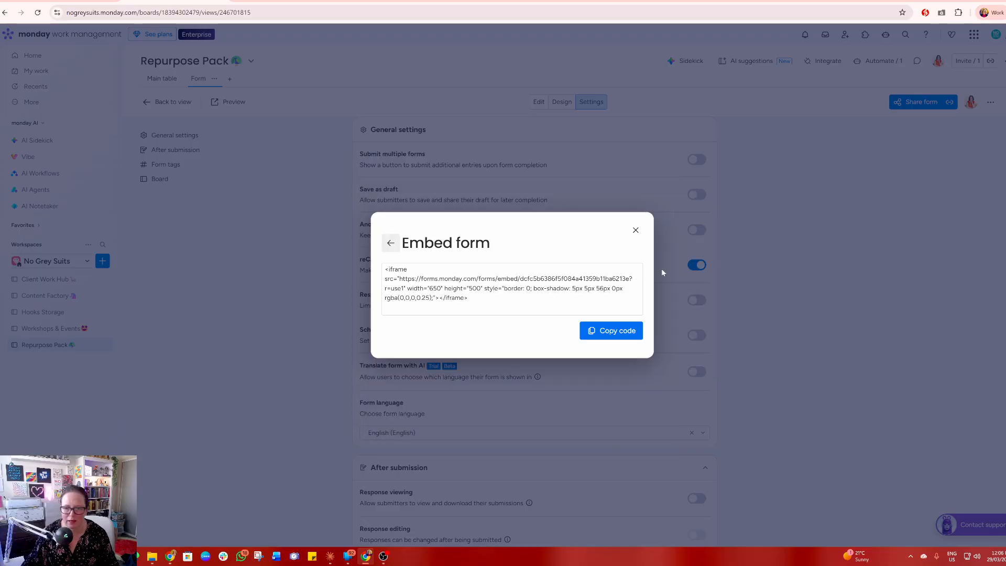
left_click(617, 331)
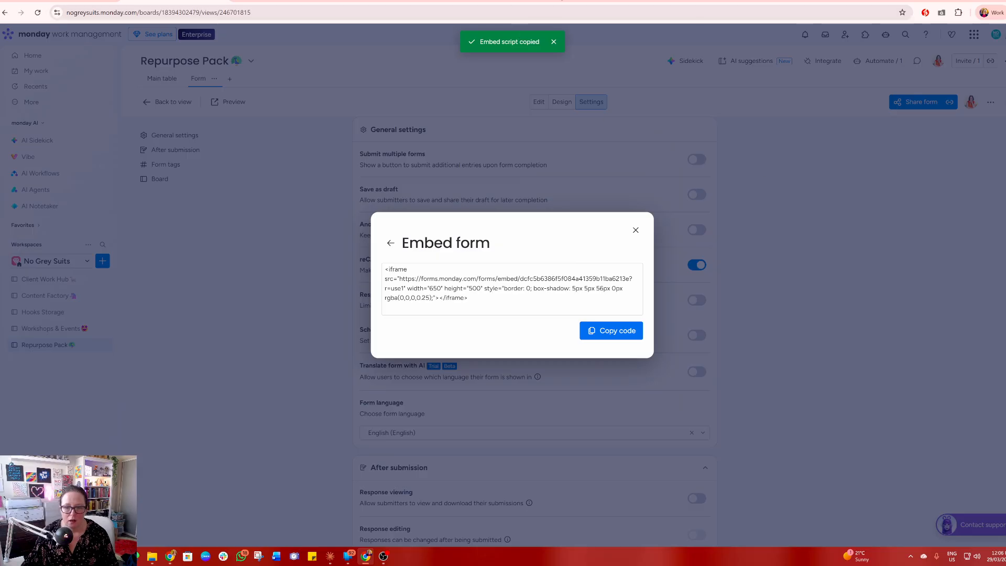
key("ctrl+t")
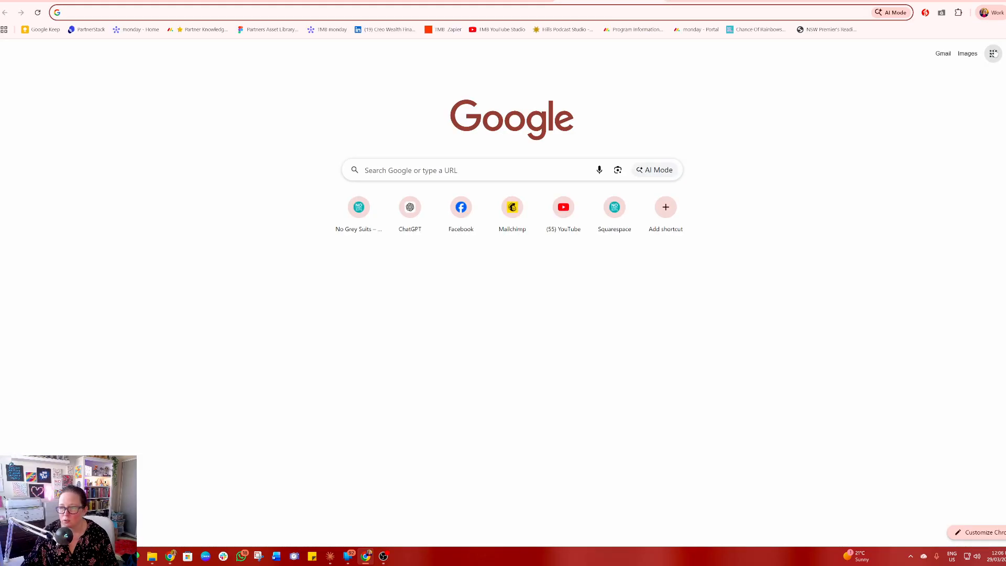
left_click(1001, 54)
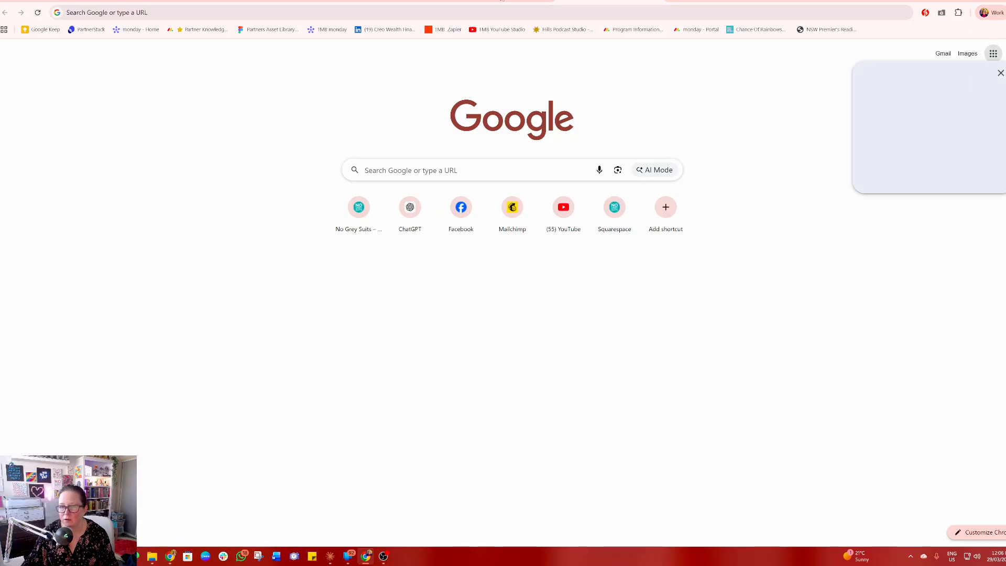
left_click(502, 0)
left_click(175, 1)
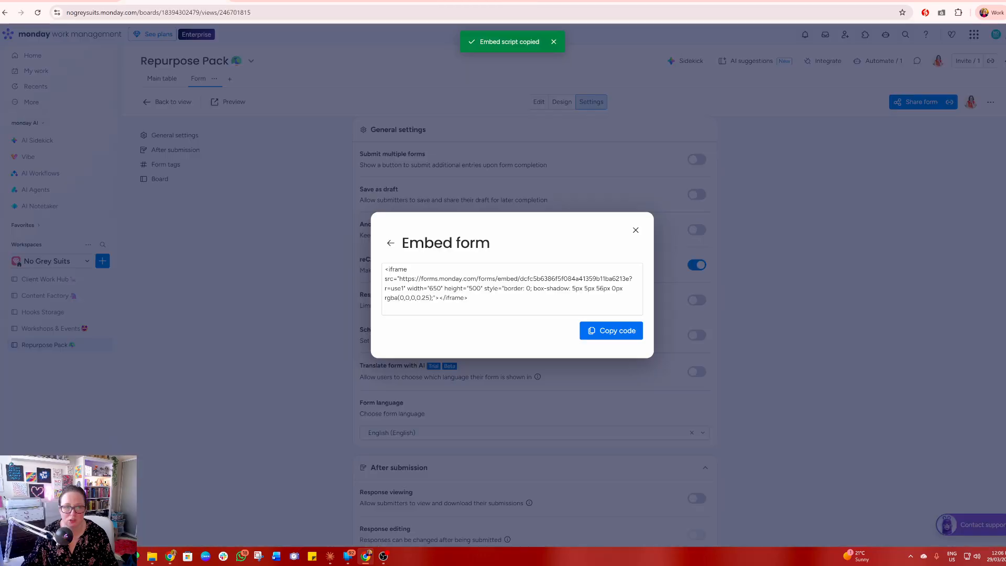
Close the form's embed code and return to the board's main table.
left_click(635, 230)
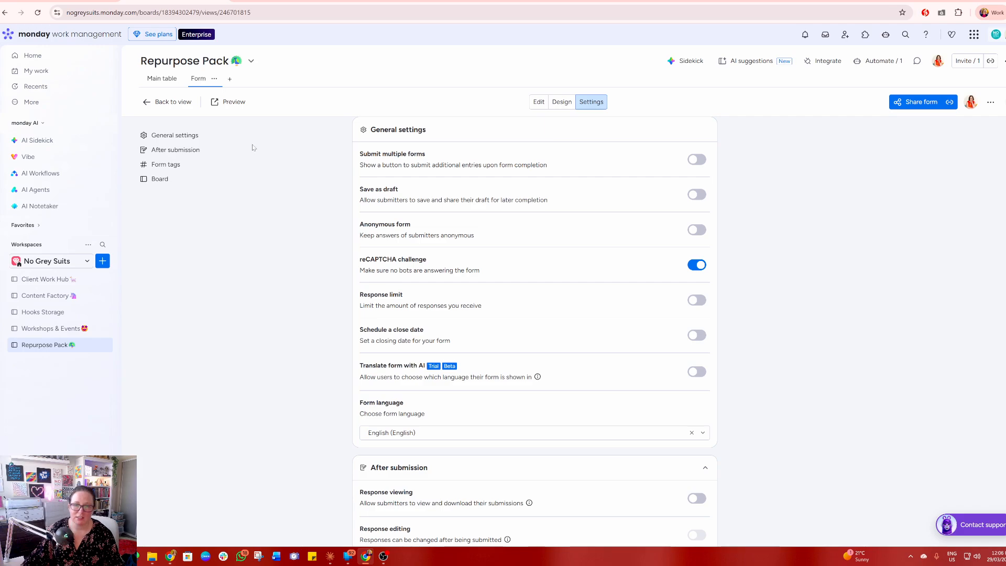
left_click(162, 78)
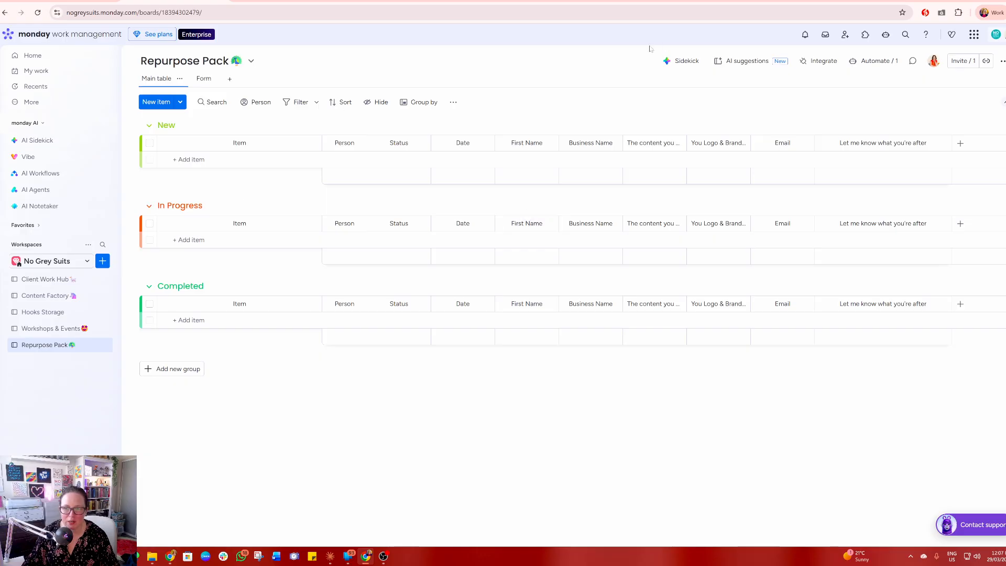
Reopen the form for editing and review its questions and page layout.
left_click(204, 78)
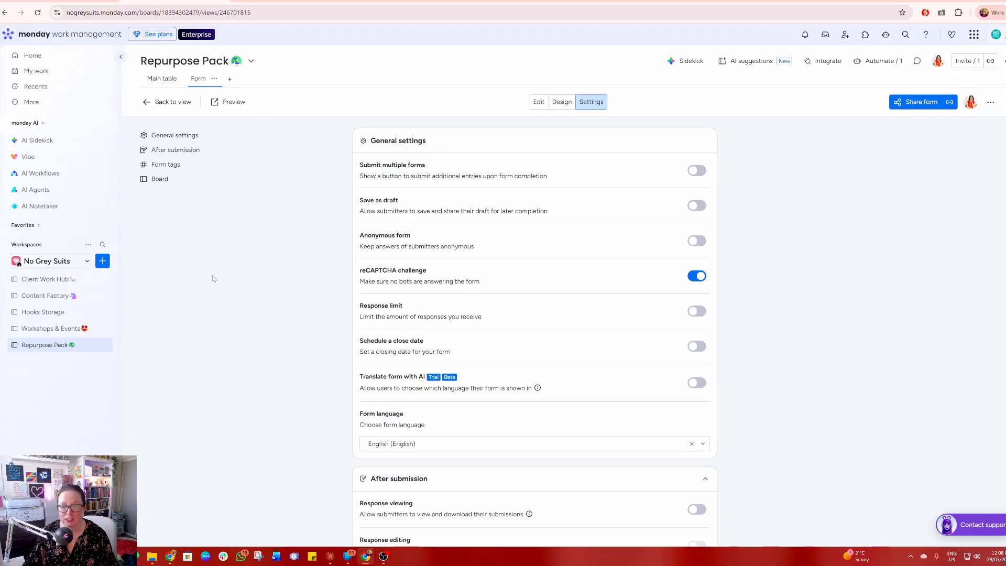
scroll(274, 344, "down", 3)
left_click(539, 102)
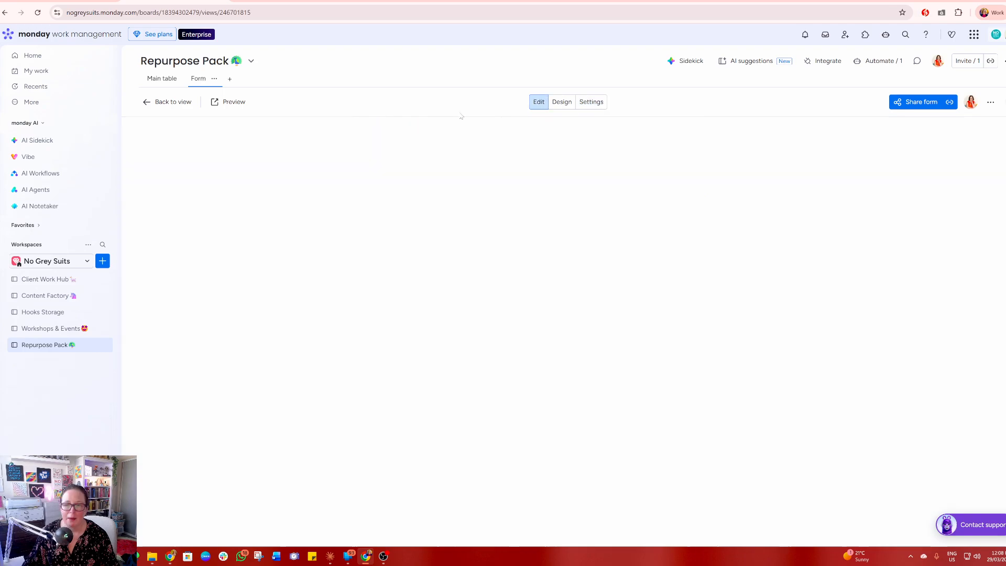
scroll(420, 138, "down", 10)
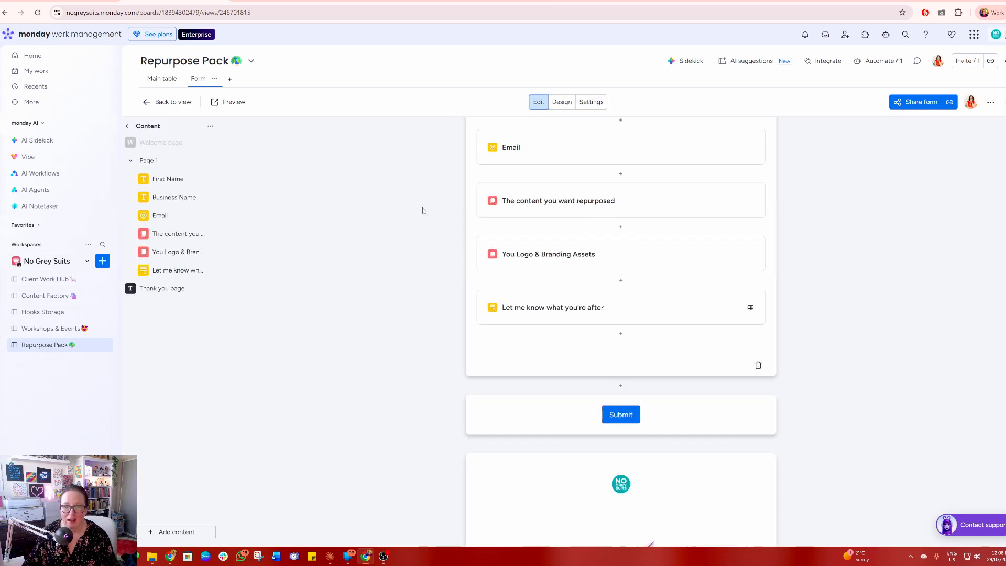
scroll(422, 210, "up", 10)
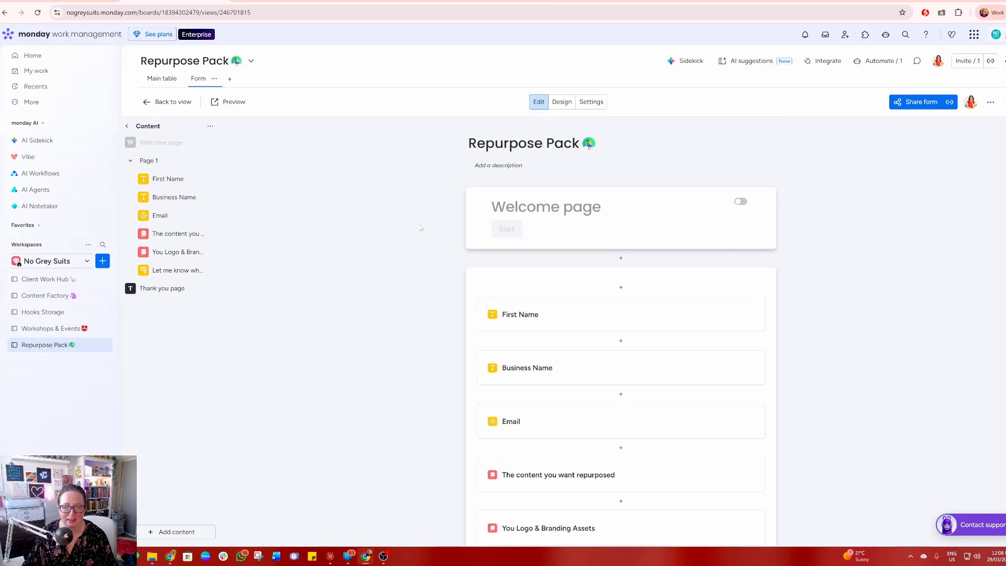